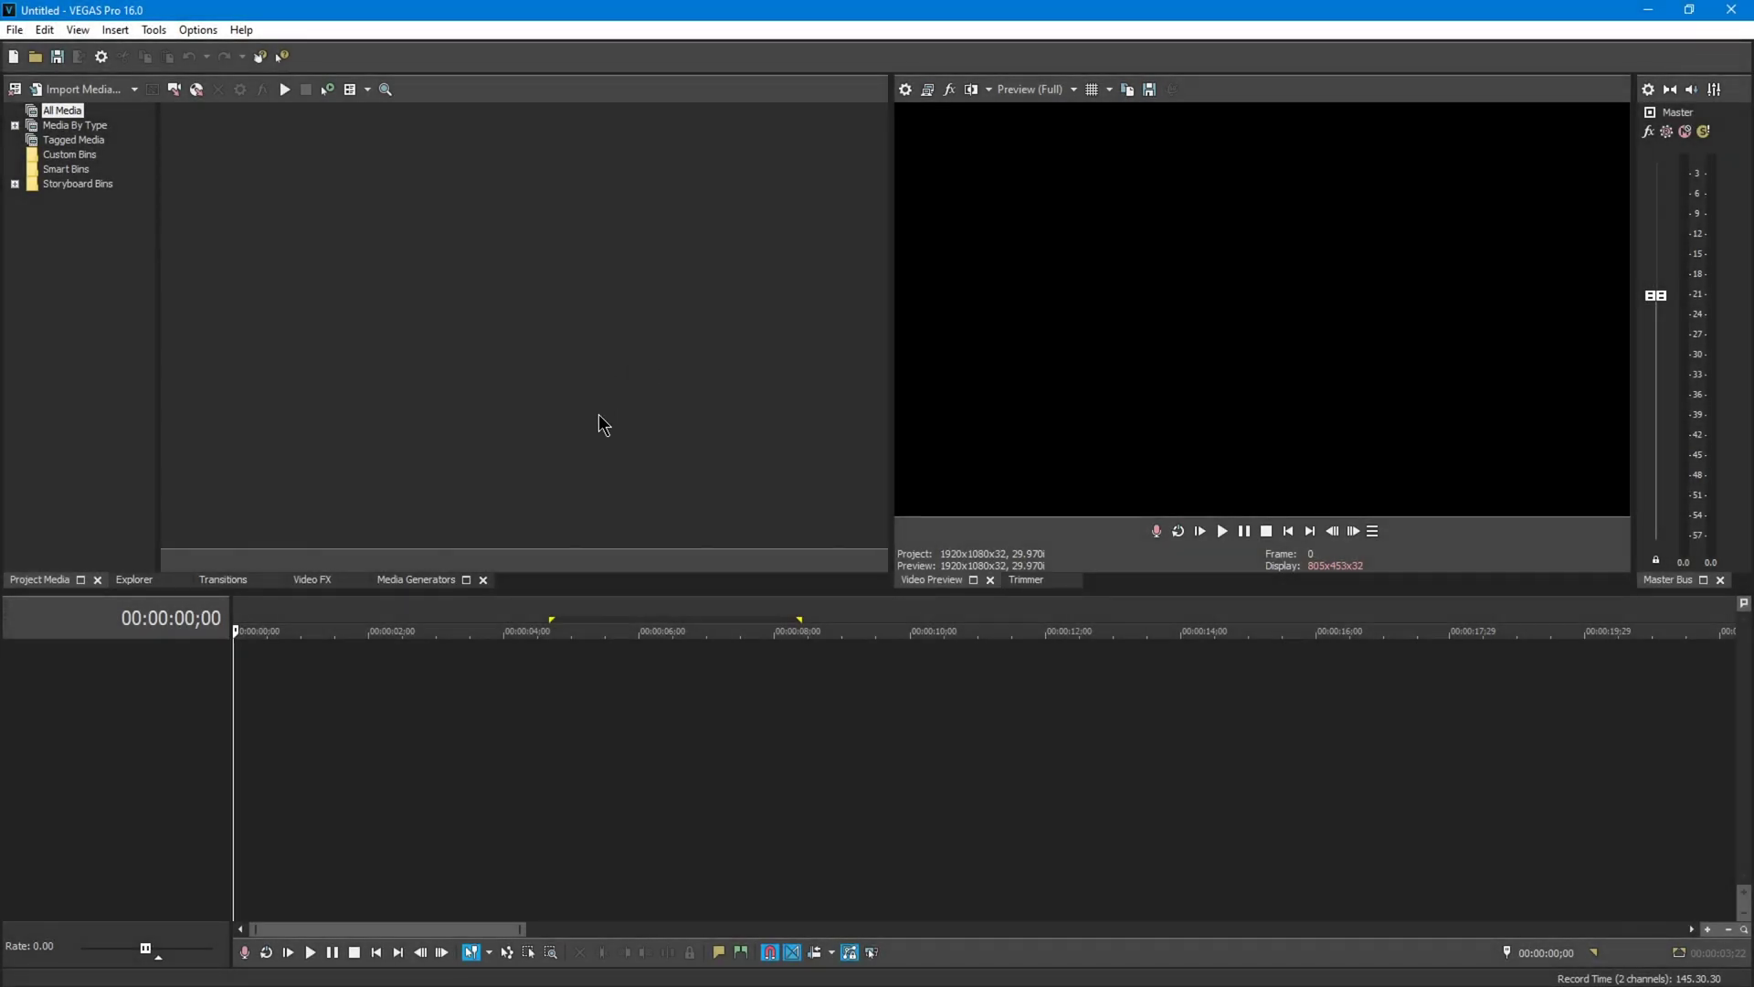
- Create a new 1920x1080 project with a frame rate of 60 fps
click(16, 29)
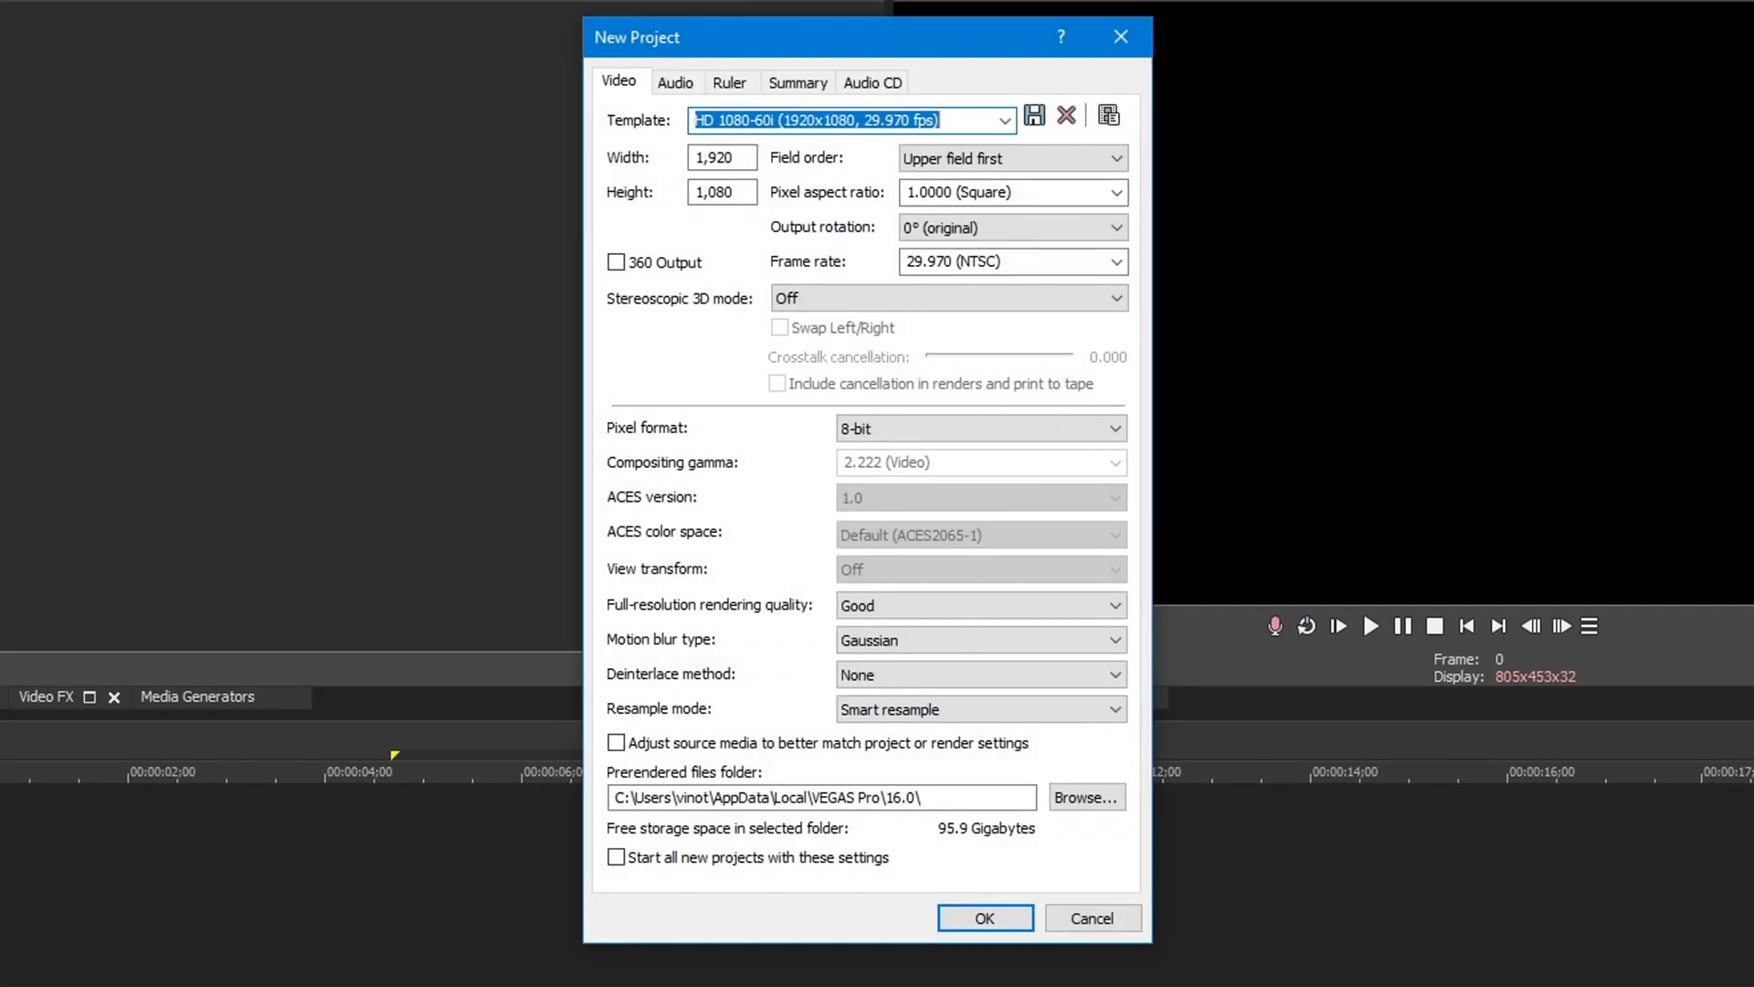
click(1041, 260)
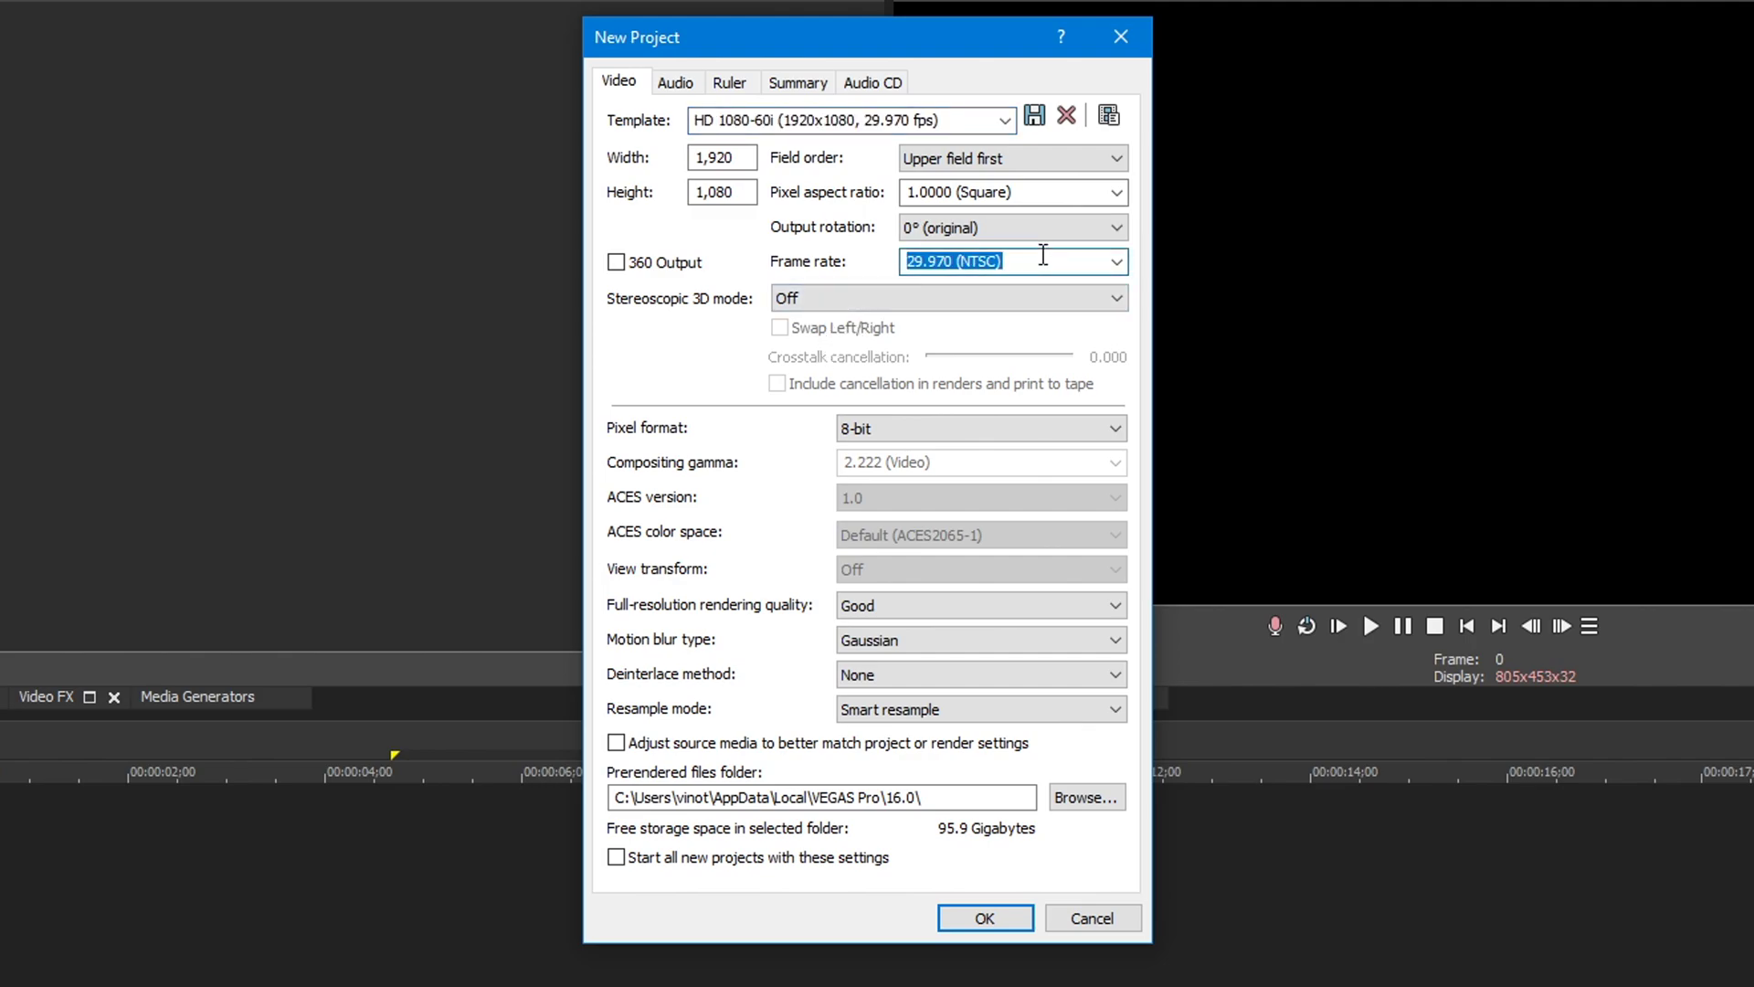
text(60)
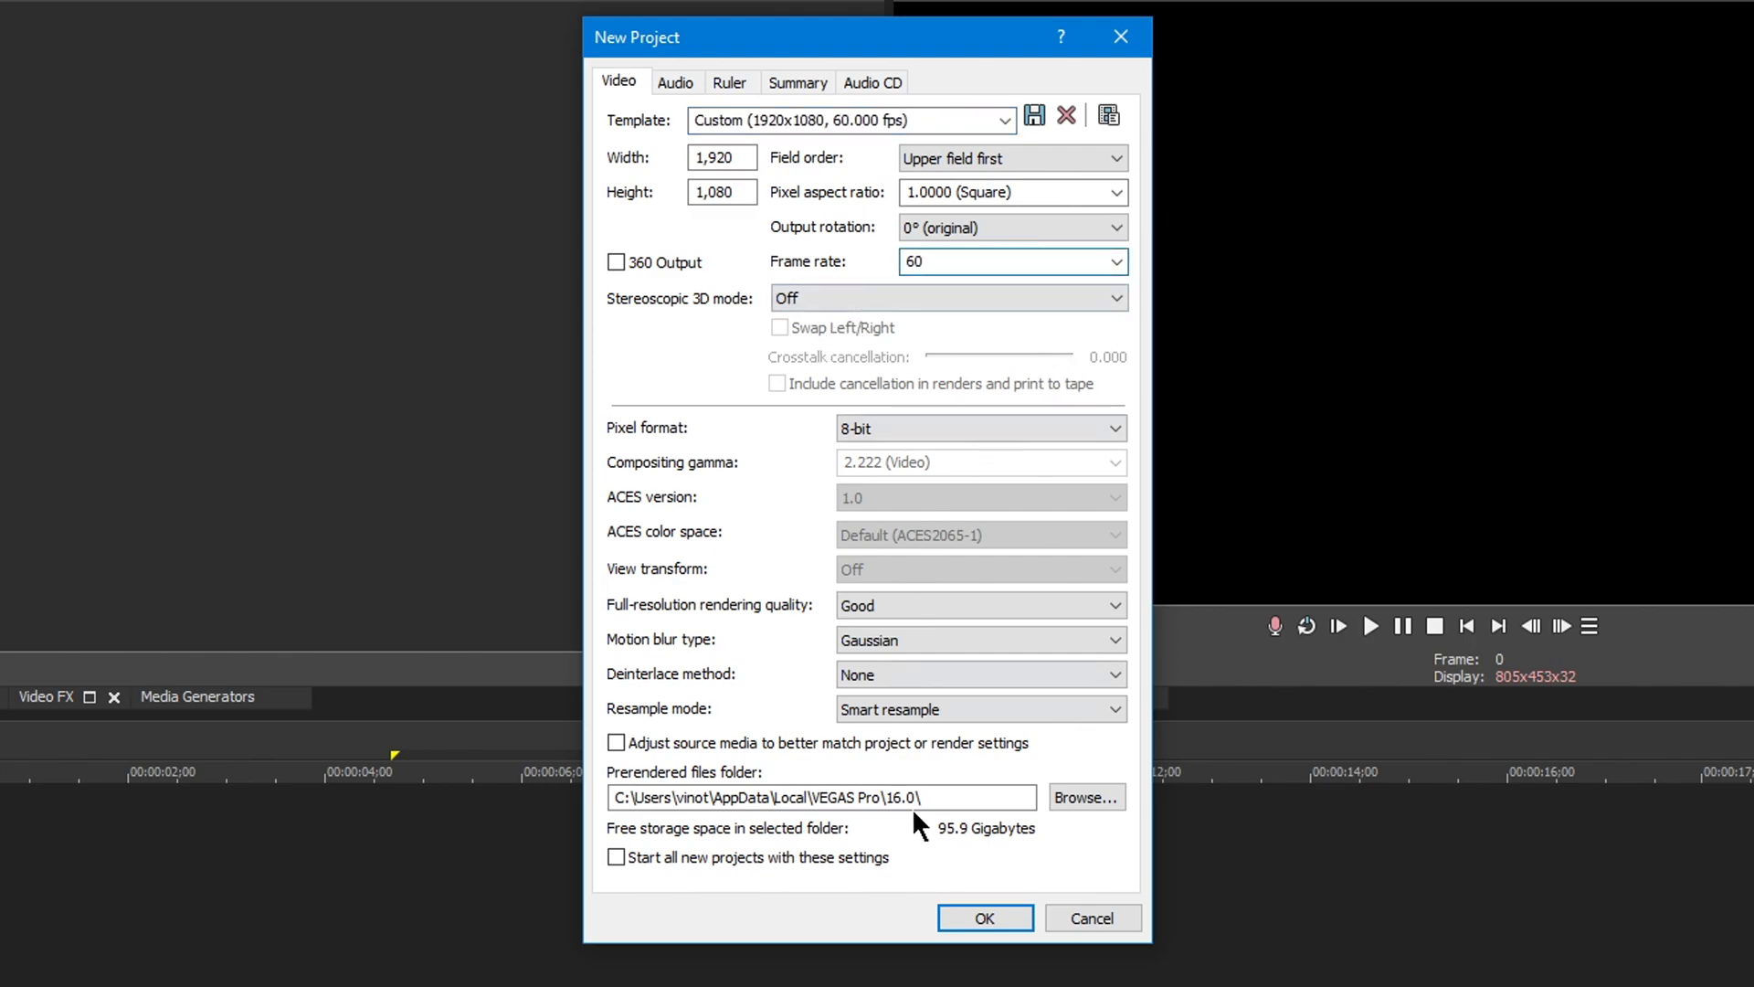
click(984, 919)
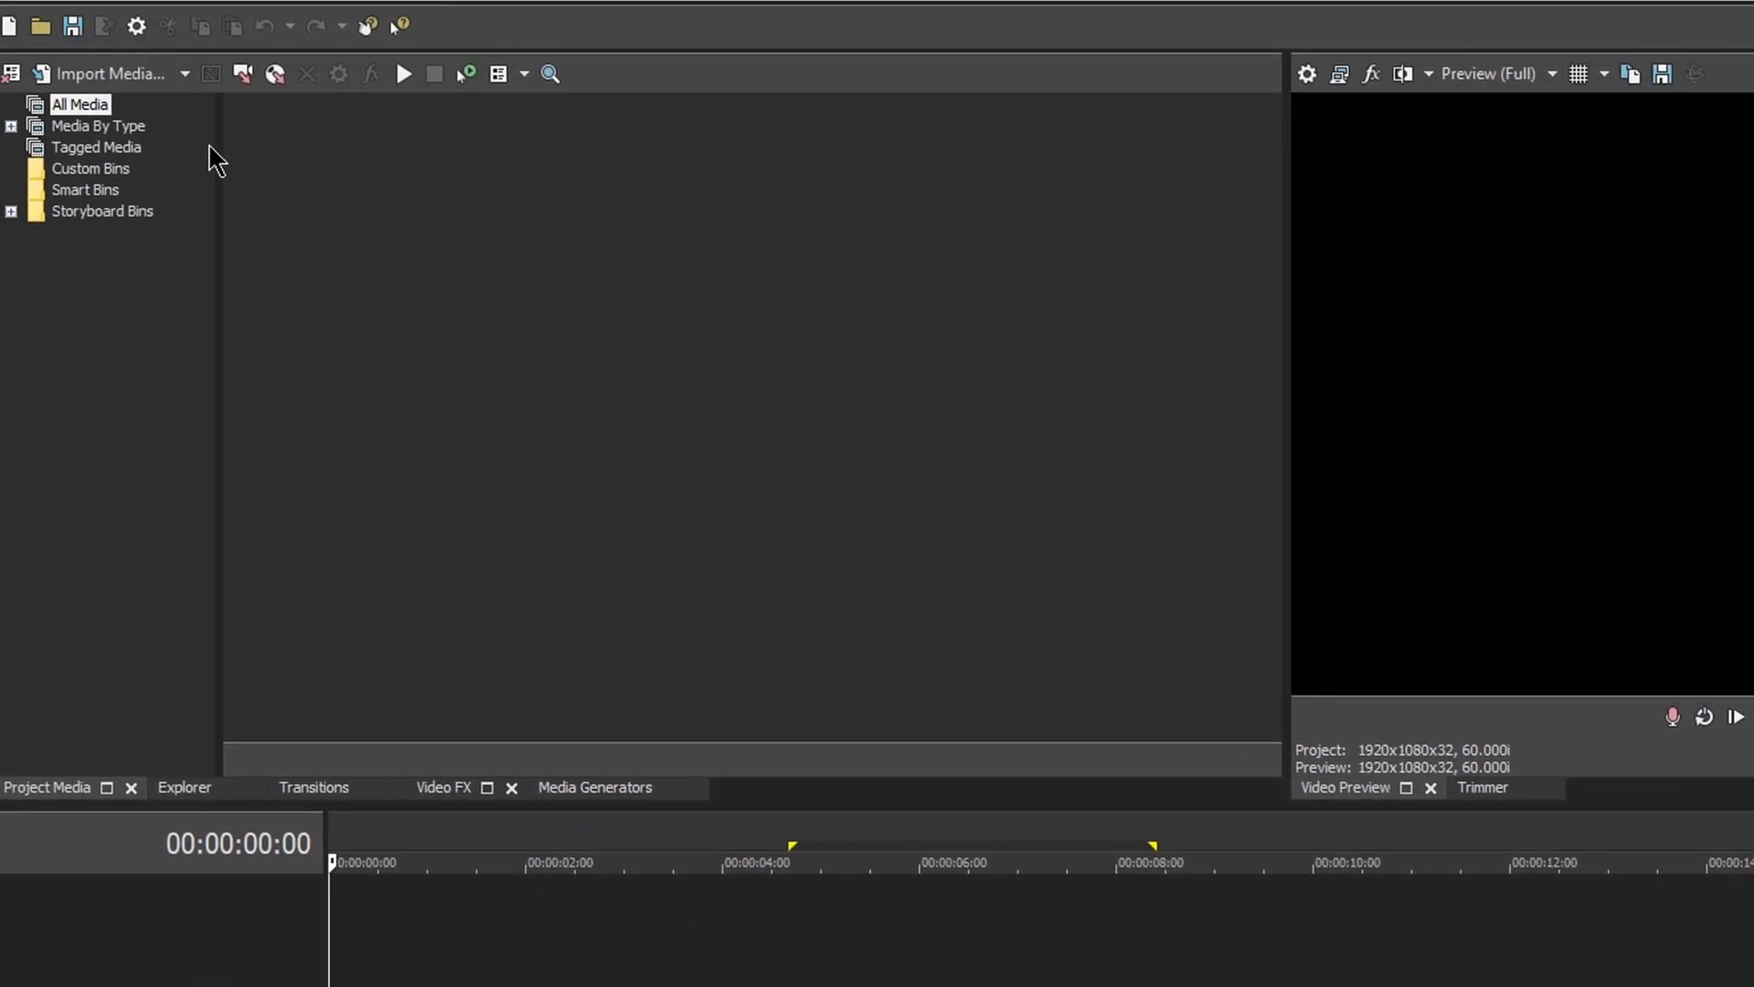
- Add a white Solid Color generated event at the start of the timeline on a new track
click(457, 791)
click(564, 791)
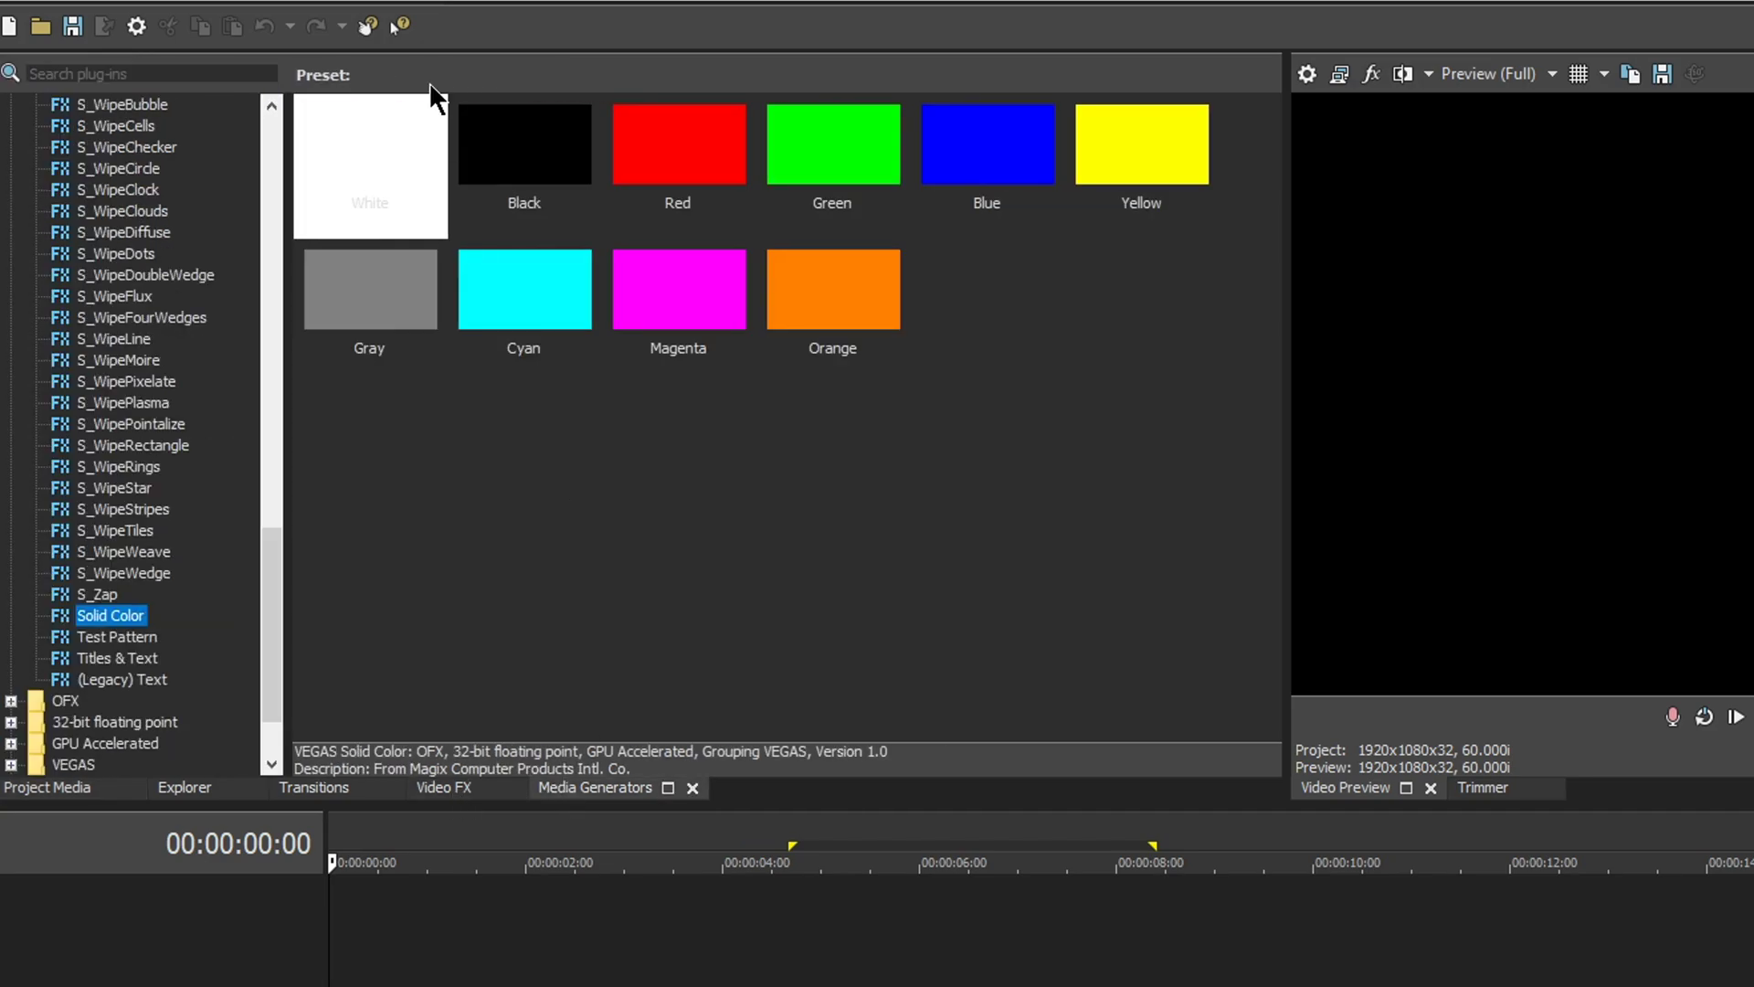
drag(364, 171, 516, 960)
click(1460, 290)
click(523, 920)
click(567, 922)
click(608, 921)
click(585, 924)
click(575, 934)
scroll(574, 934, up, 4)
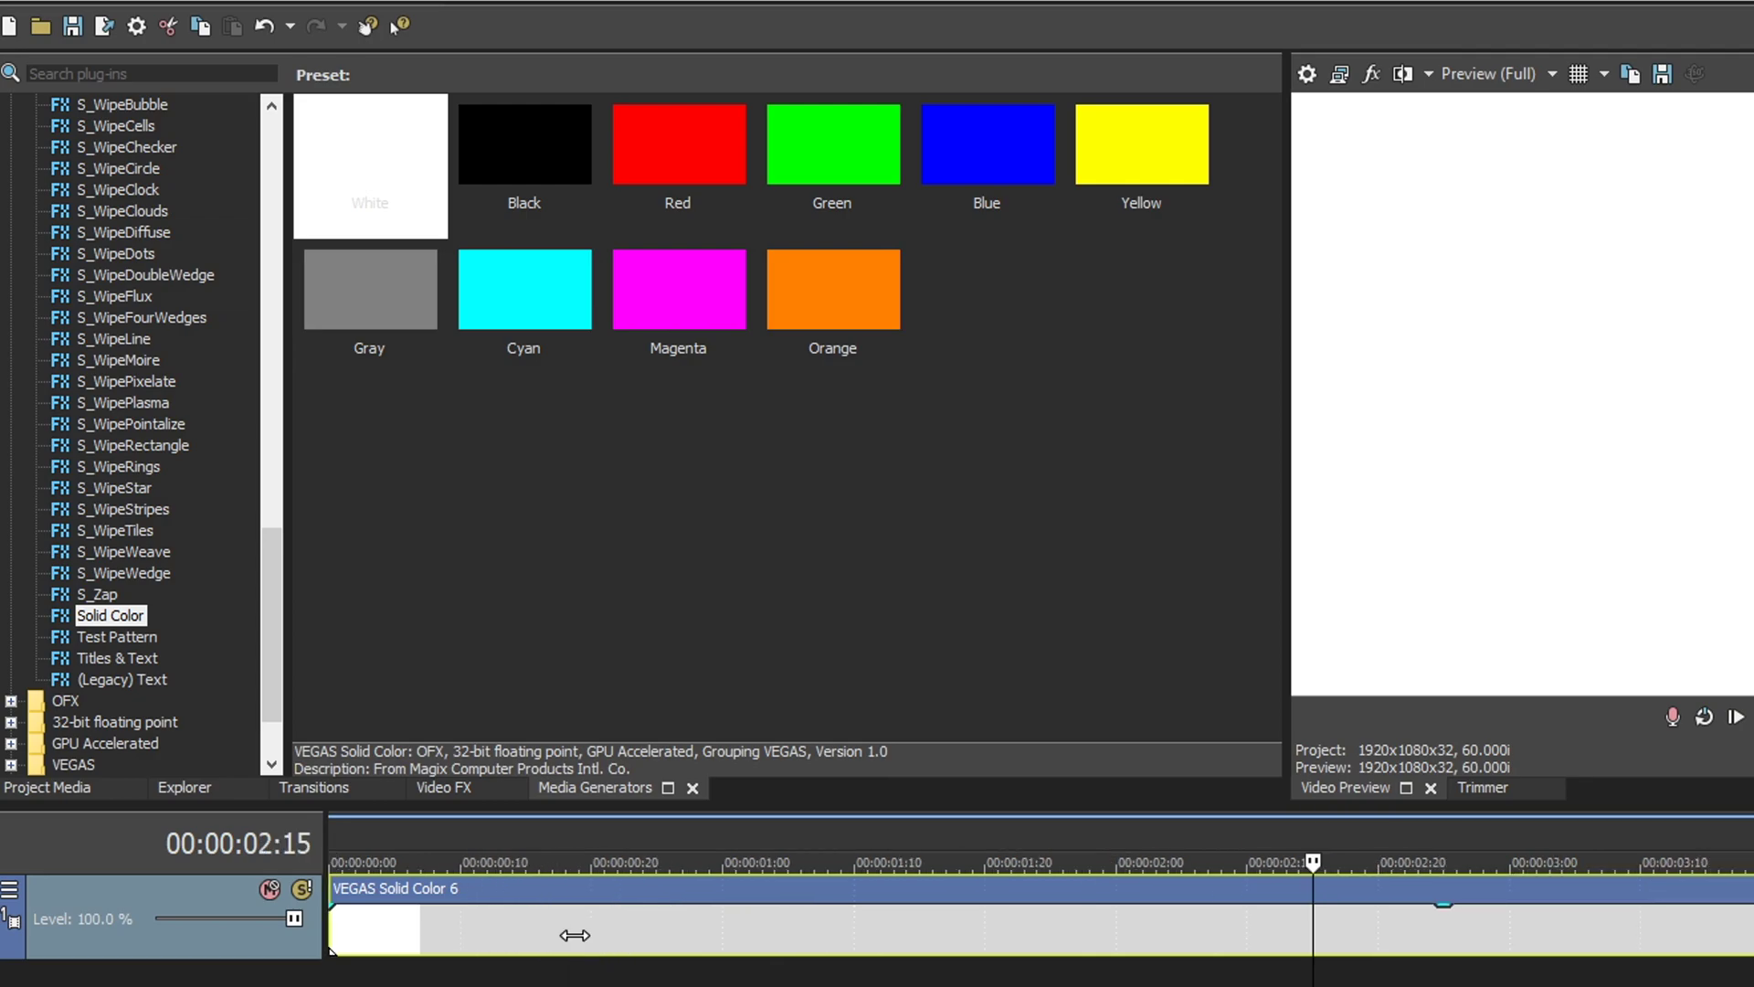
- Trim the end of the white solid event to 00:00:02:00
click(1265, 983)
key(Left)
key(Left)
key(Left)
key(Left)
key(Left)
key(Left)
key(Left)
key(Left)
key(Left)
key(Left)
key(Left)
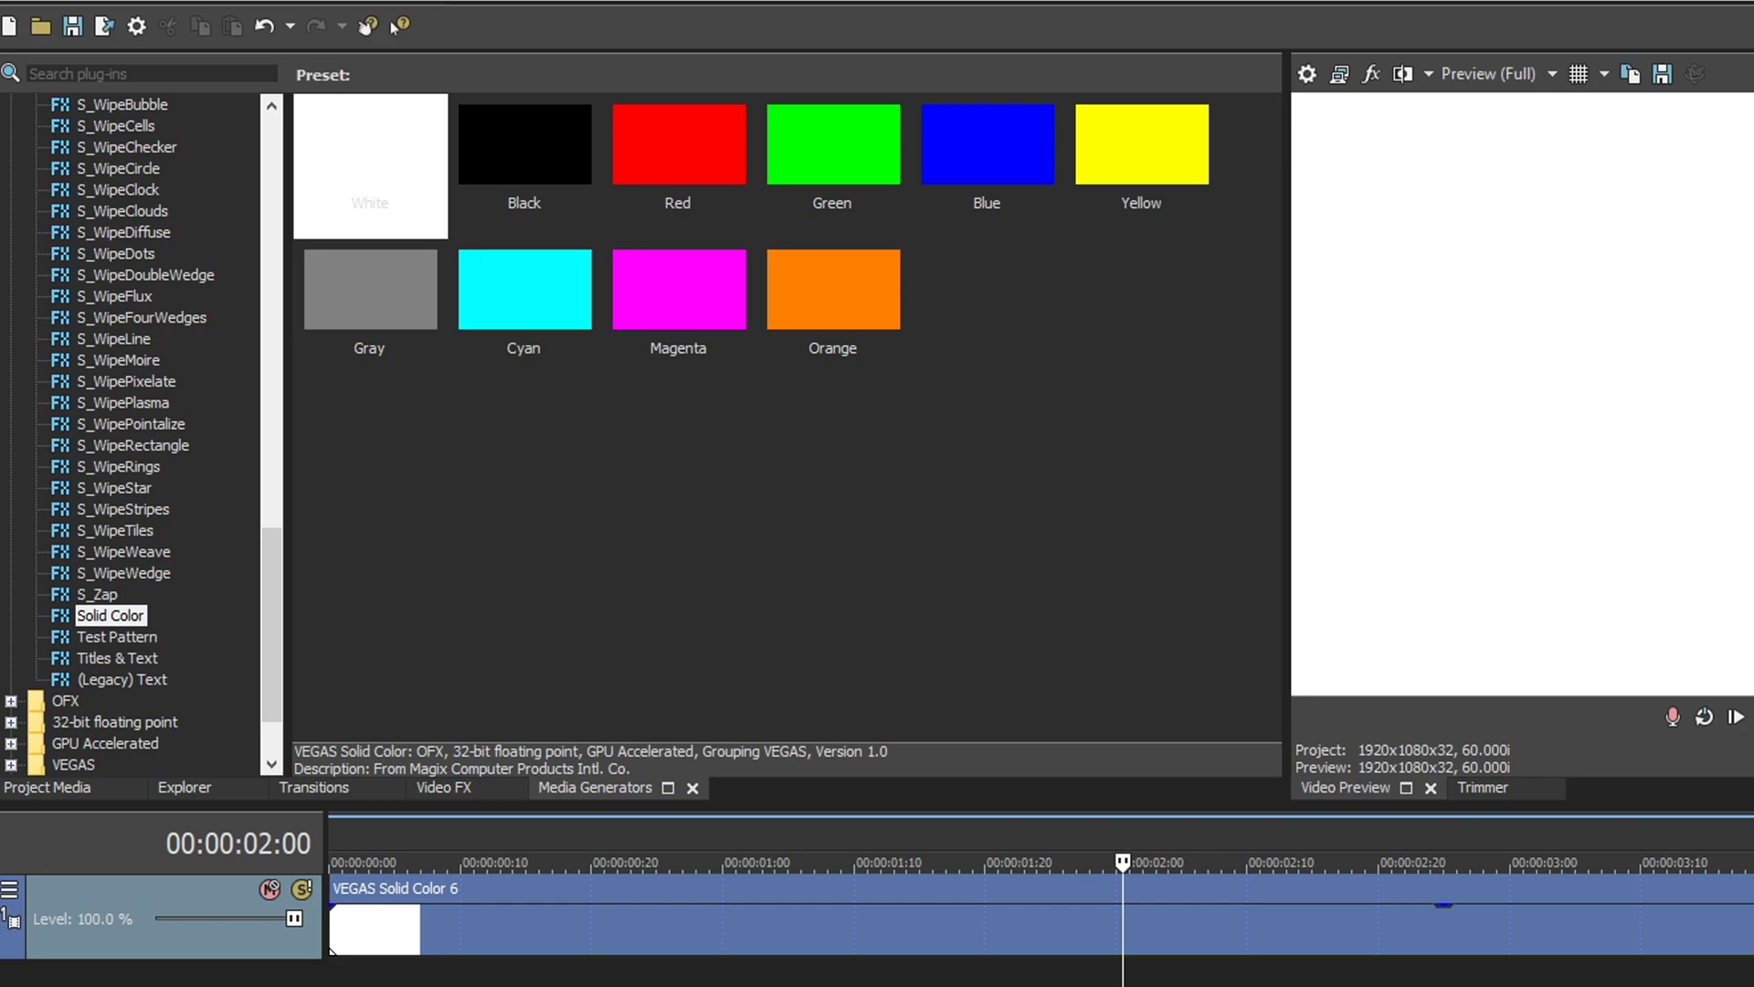
scroll(783, 932, down, 5)
scroll(804, 951, up, 2)
drag(1314, 946, 526, 941)
- Open Pan/Crop for the white solid event and enable its mask
double_click(452, 924)
click(393, 921)
click(461, 892)
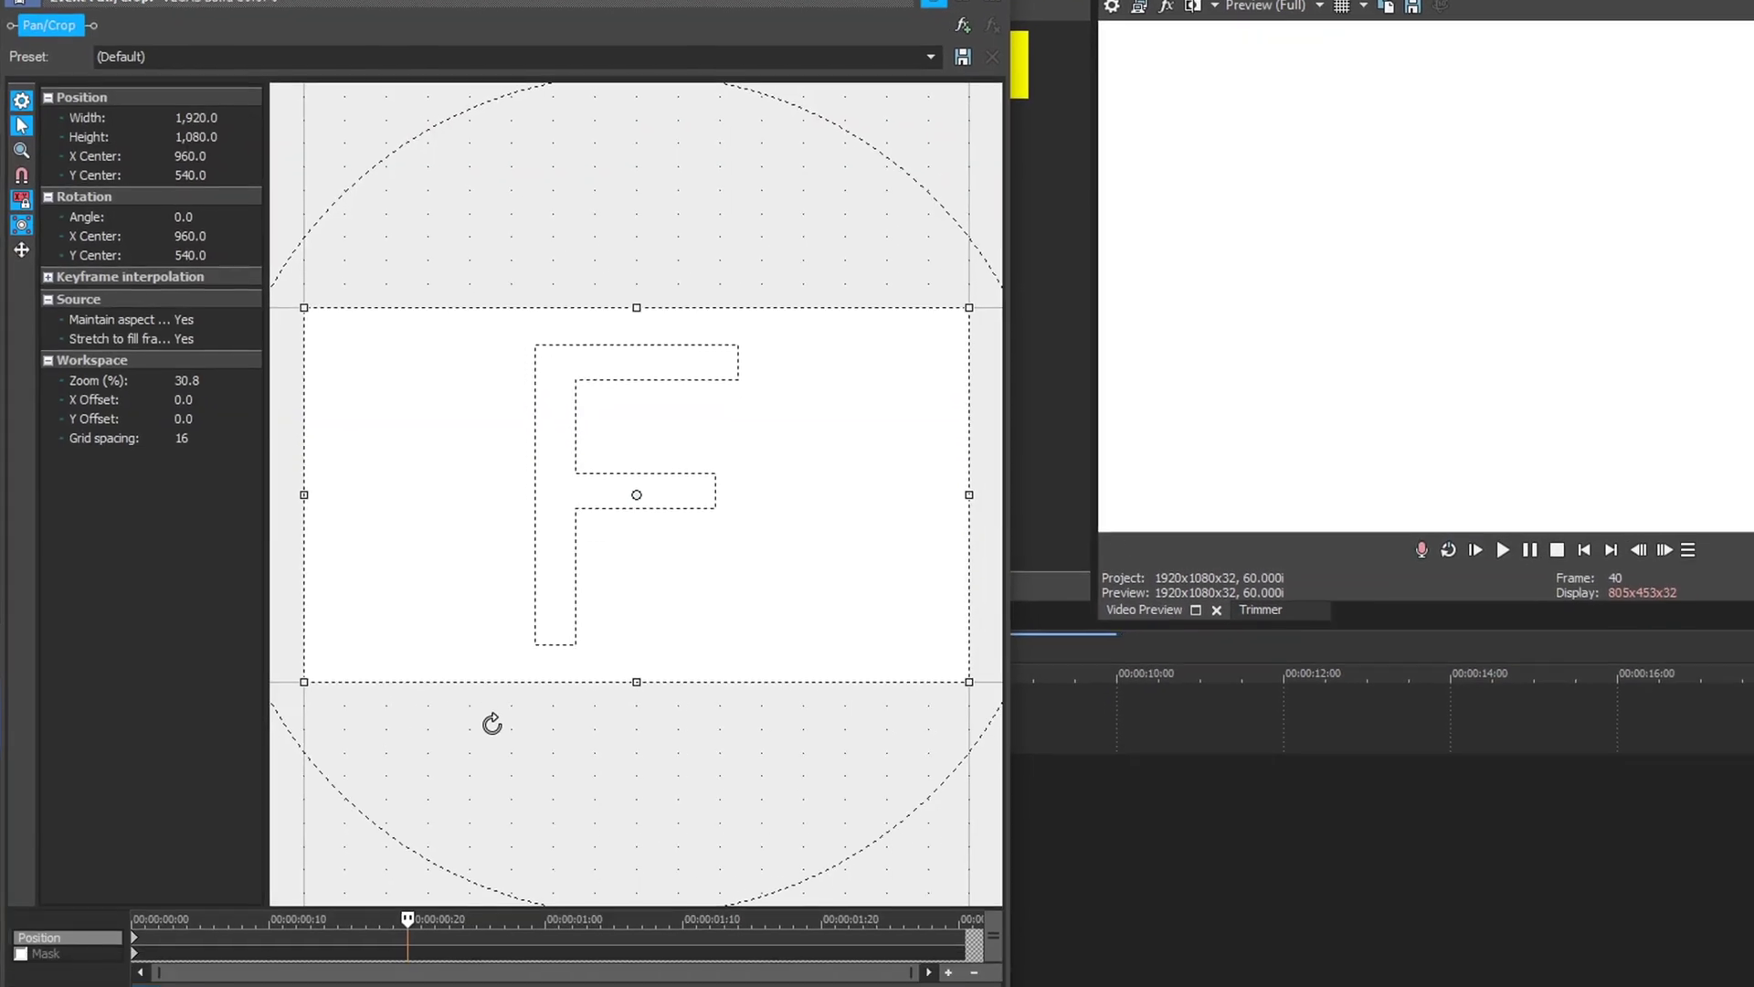
scroll(560, 560, down, 3)
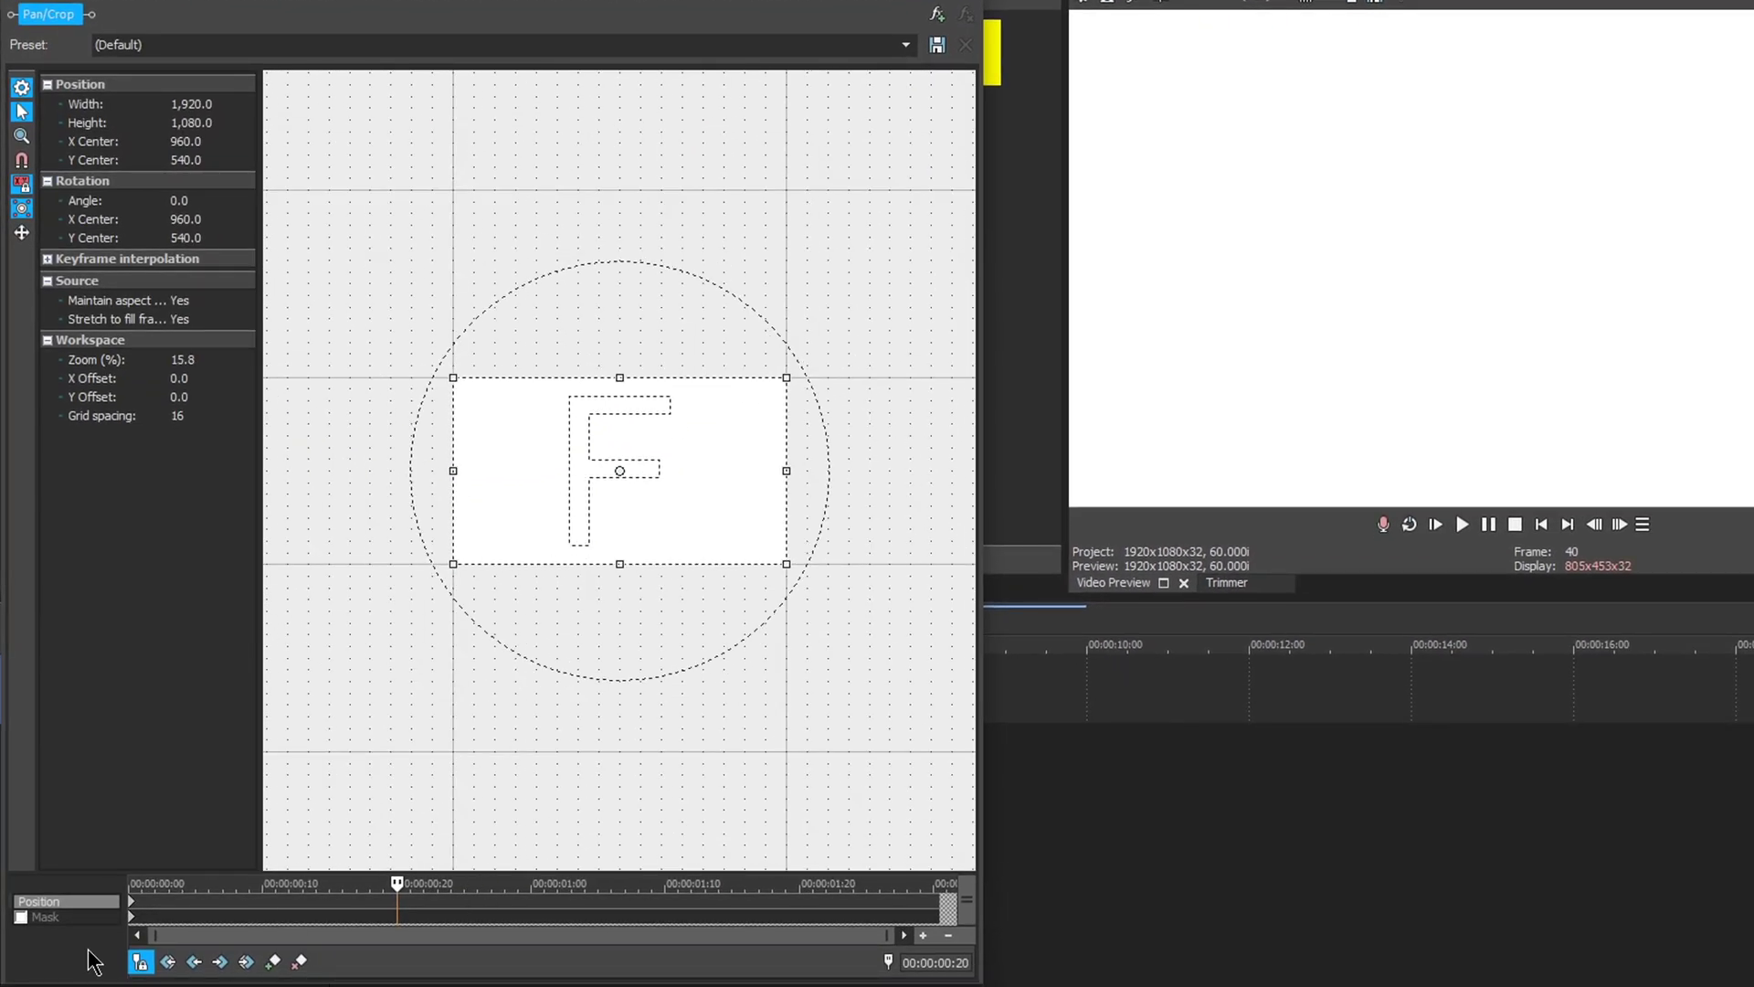
click(43, 918)
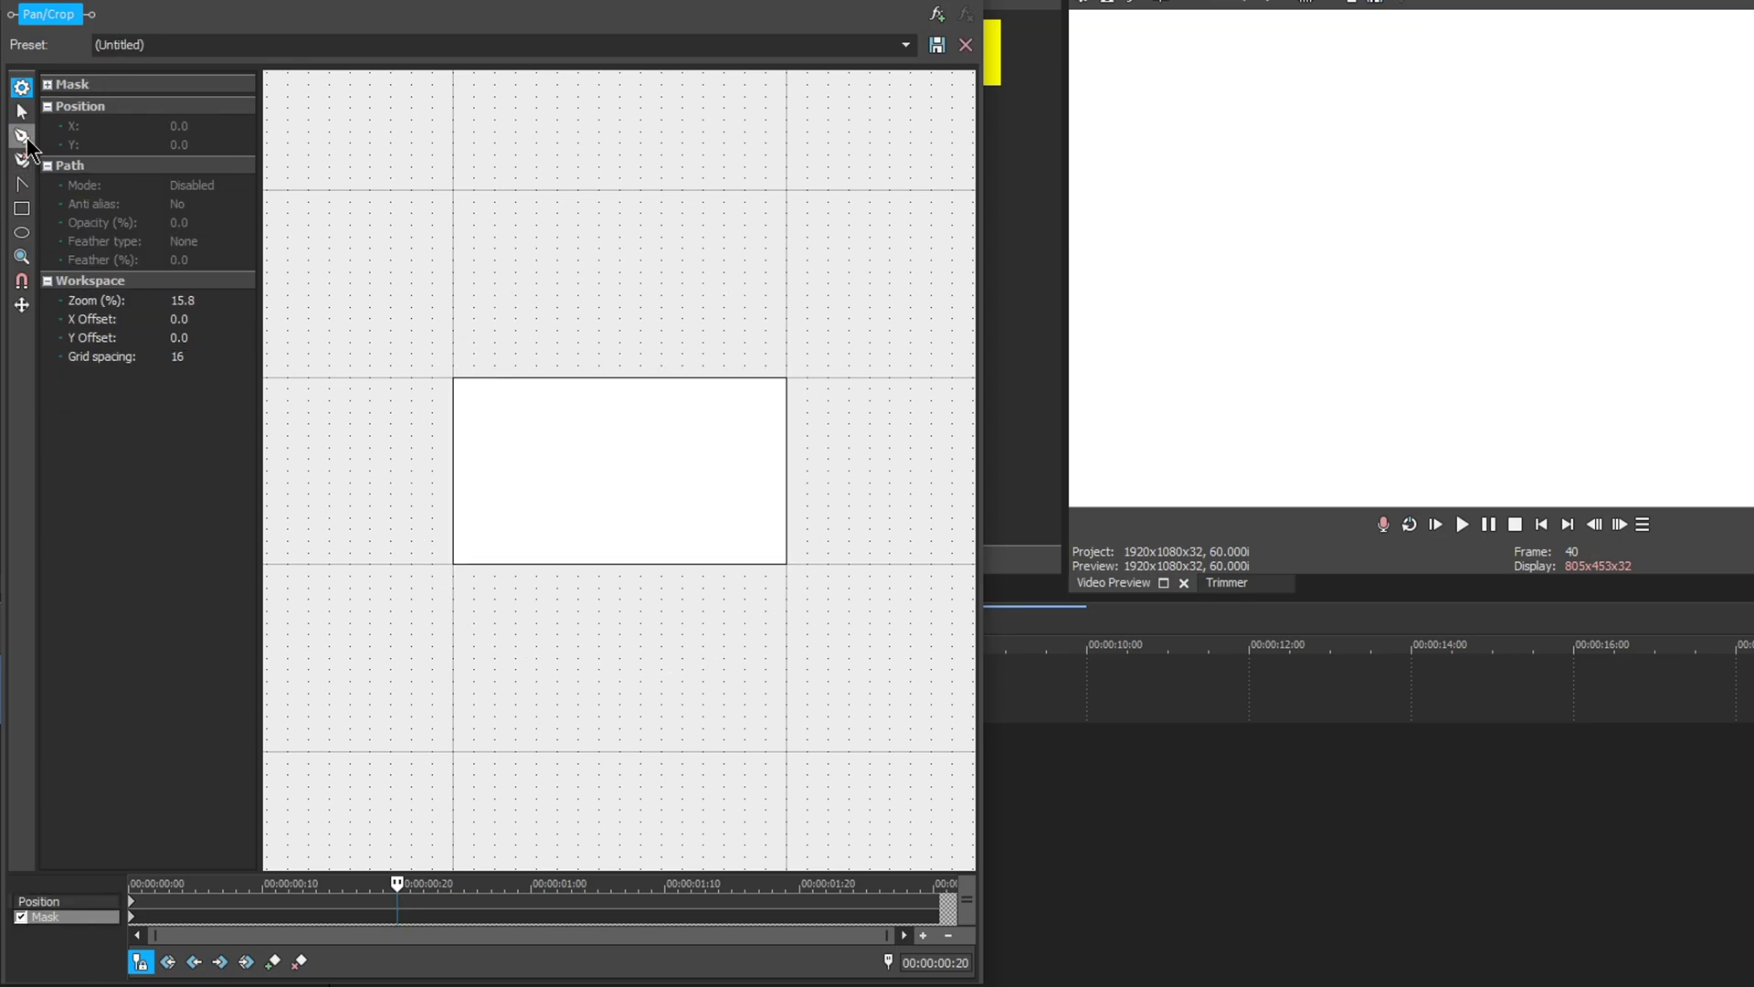
- Draw a closed, nearly square mask much larger than the frame, starting along the frame's left edge
click(27, 135)
scroll(656, 630, down, 5)
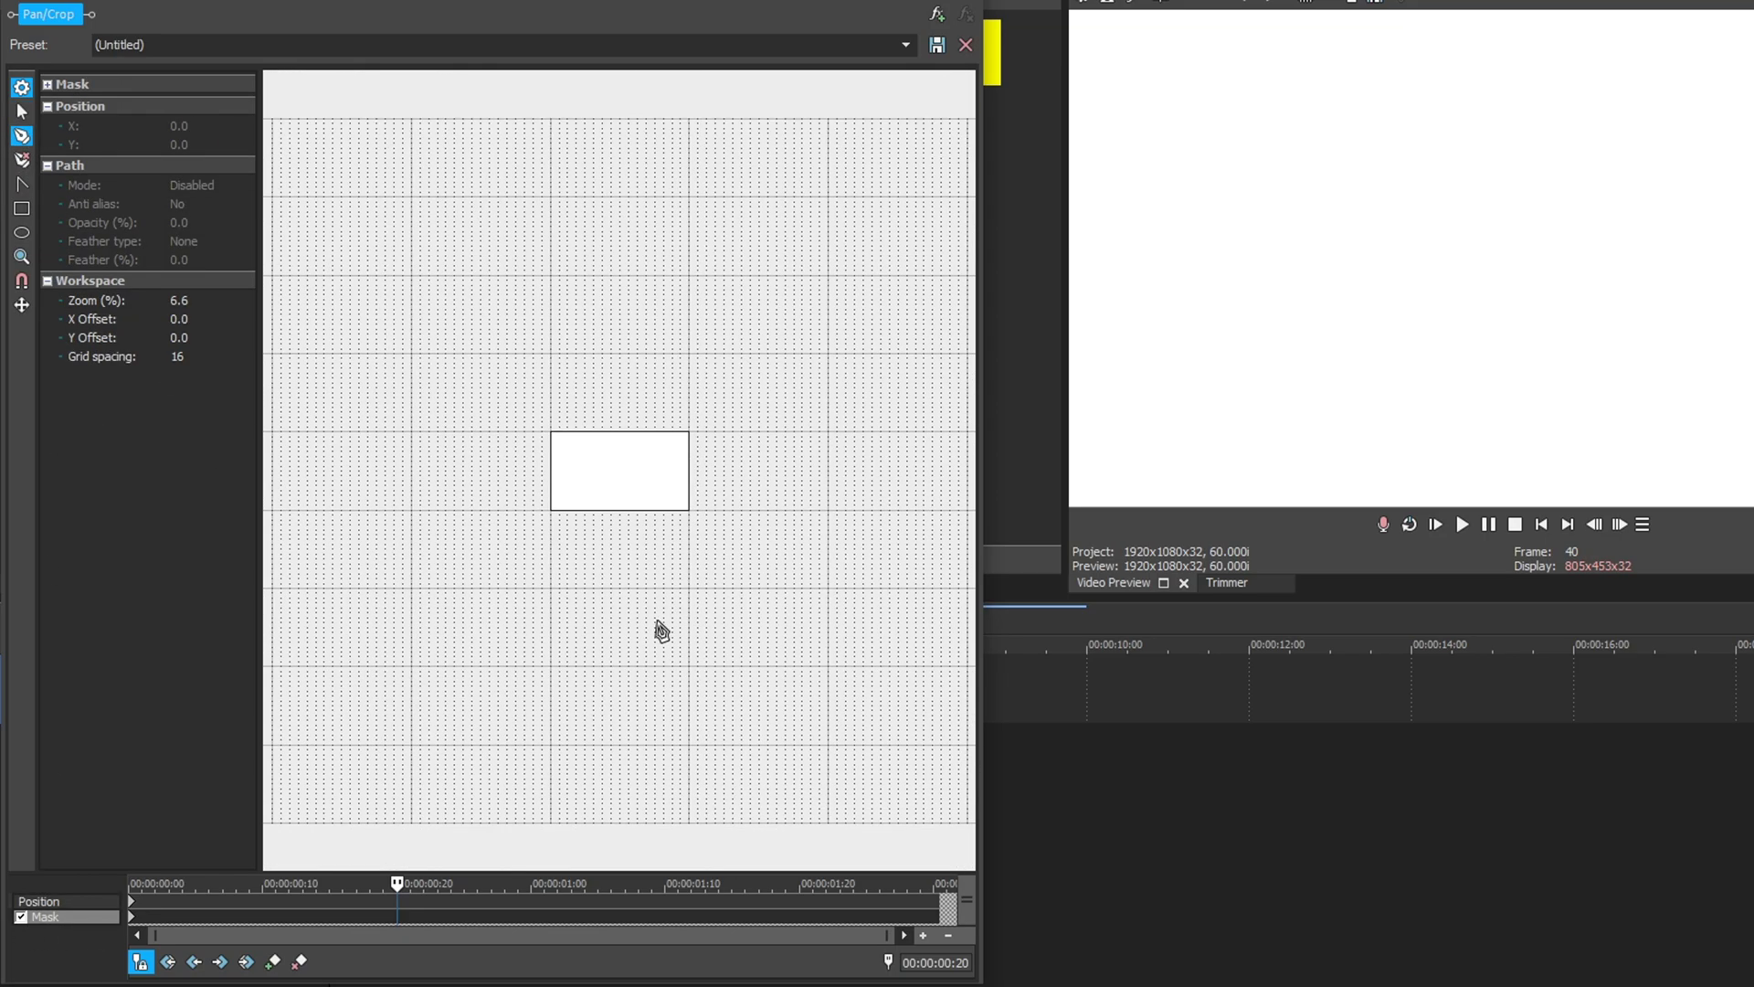
scroll(654, 627, up, 1)
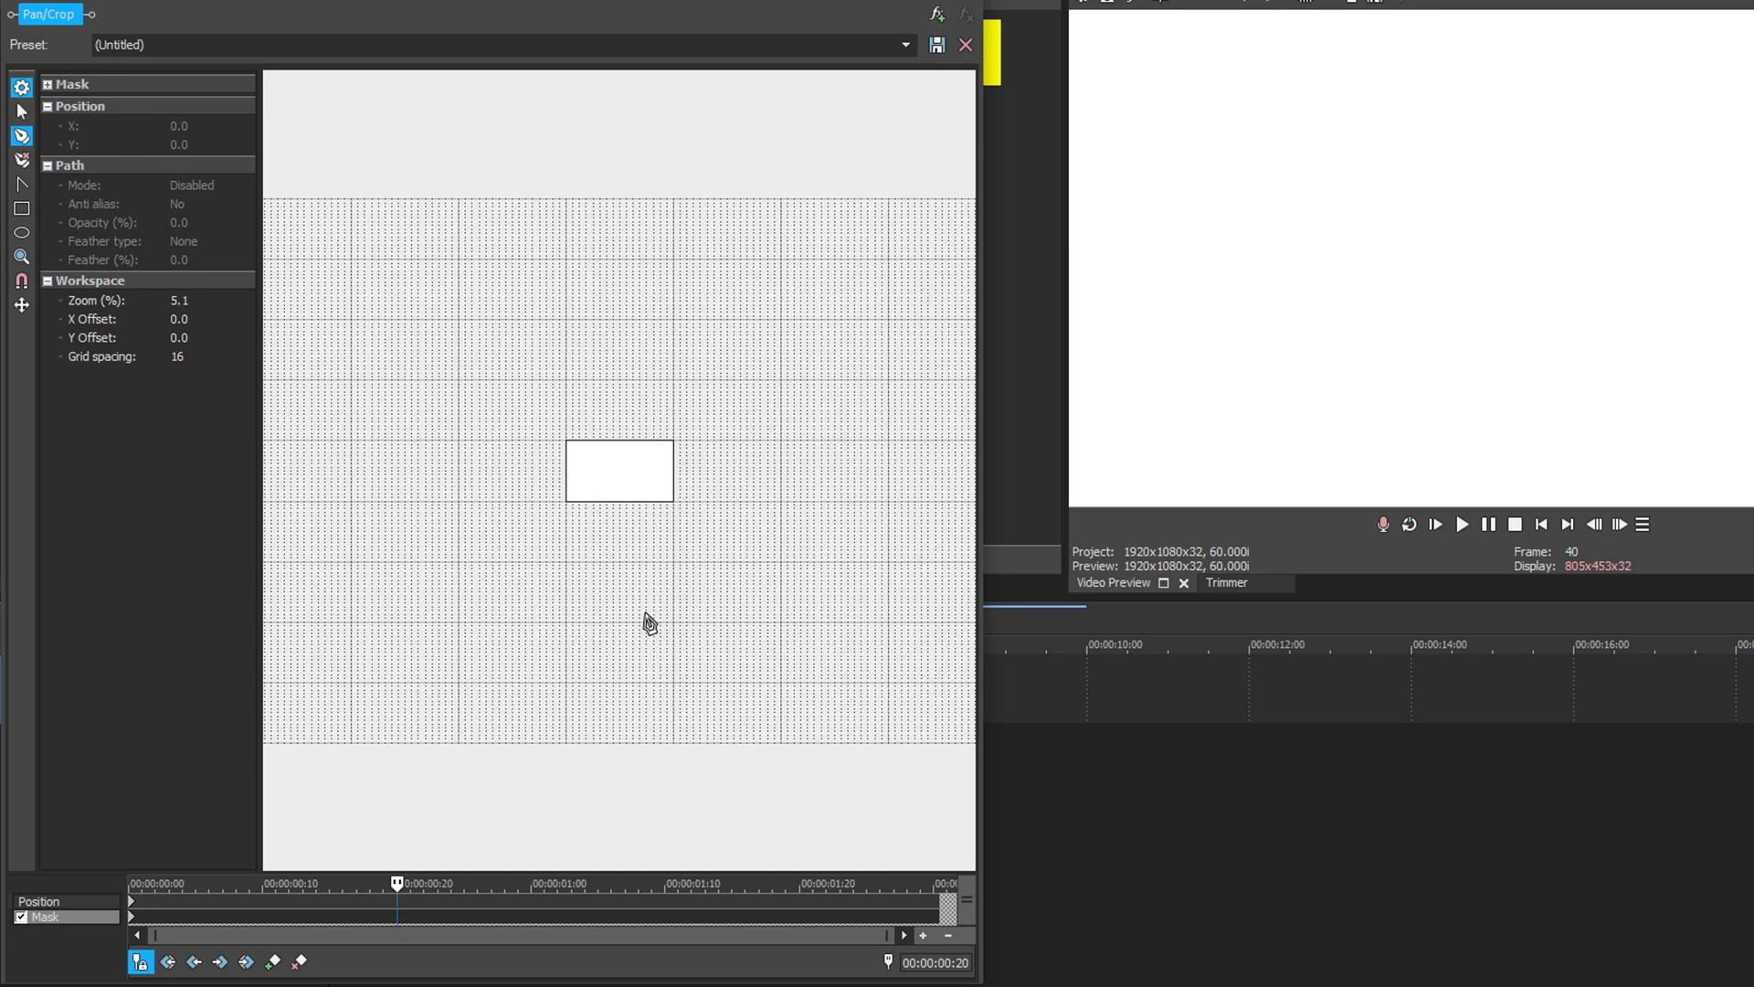
click(567, 682)
click(567, 318)
click(890, 321)
click(888, 683)
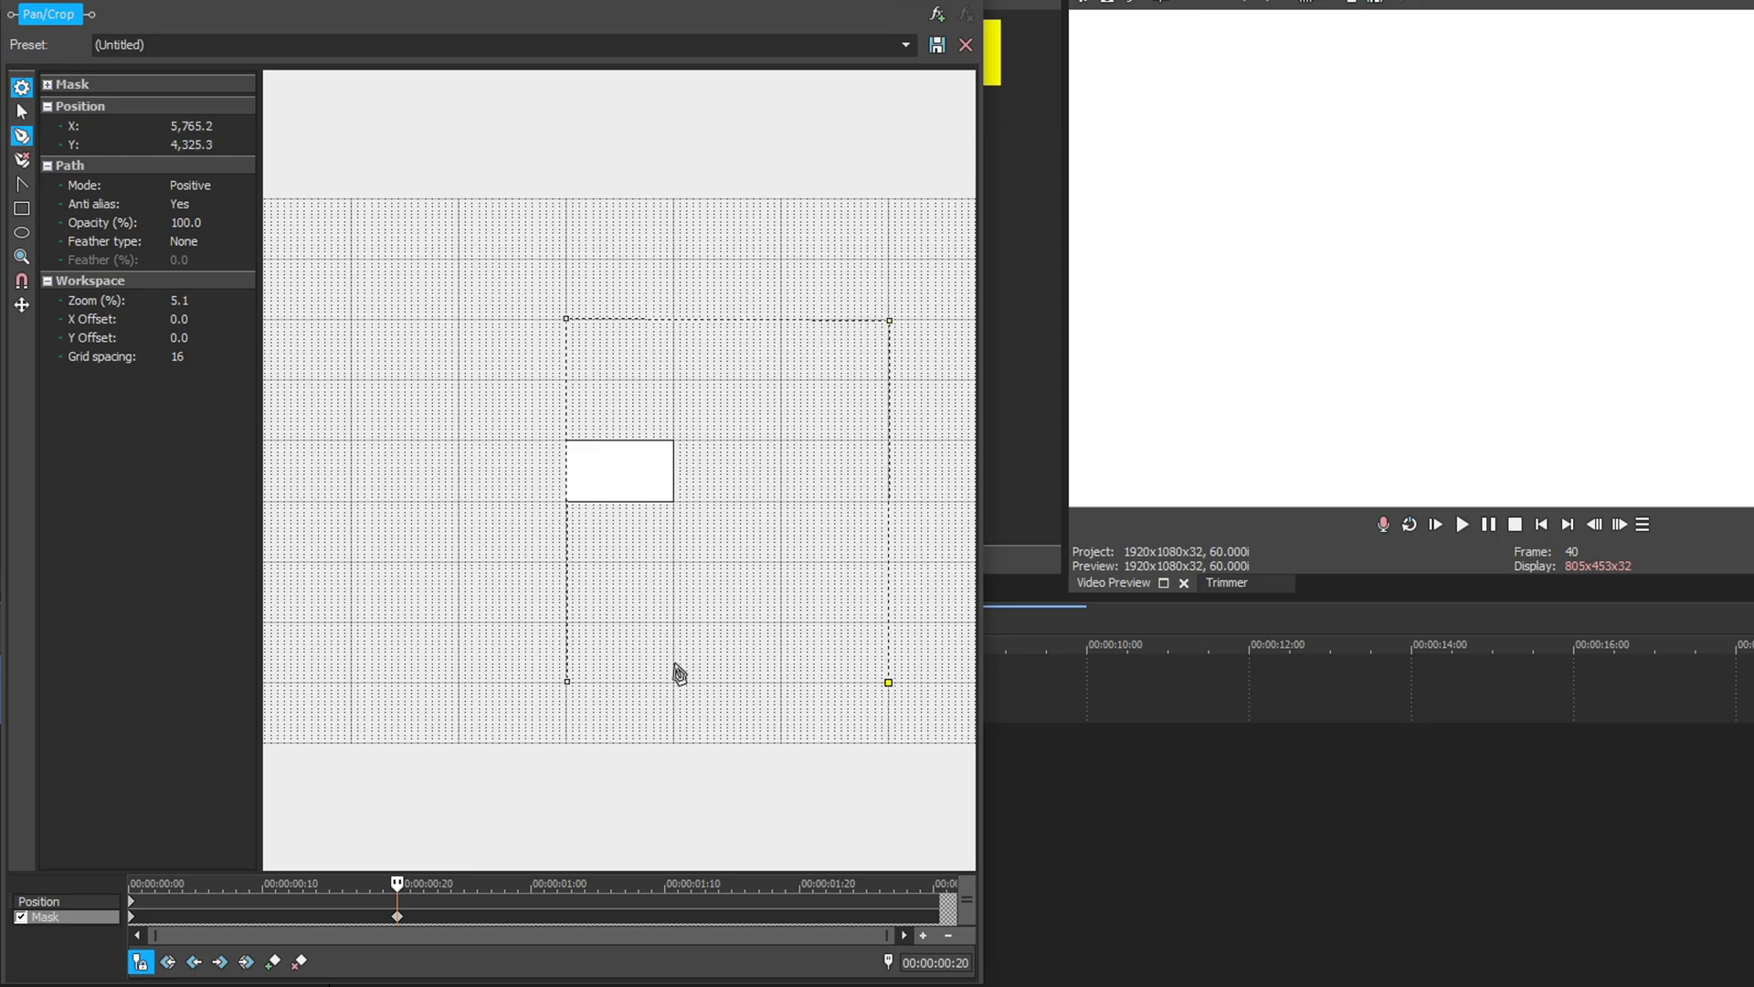
click(568, 682)
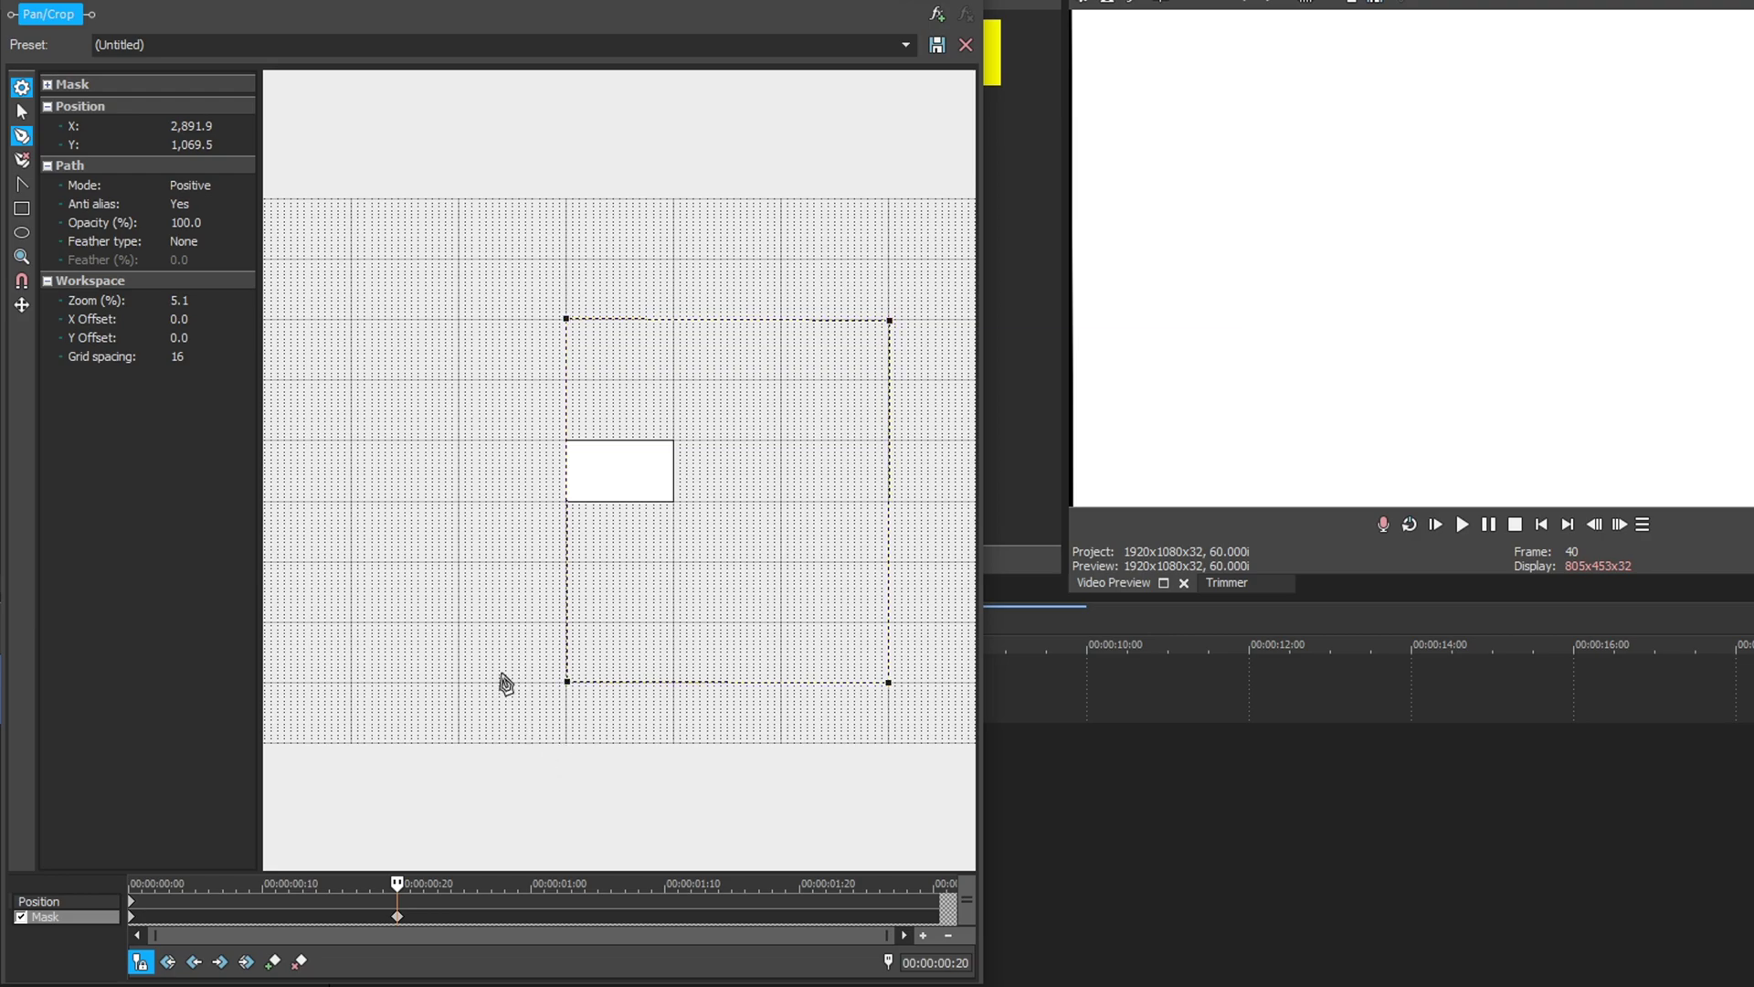
- Rotate the mask into a diamond and move it to the left, clear of the frame
click(22, 111)
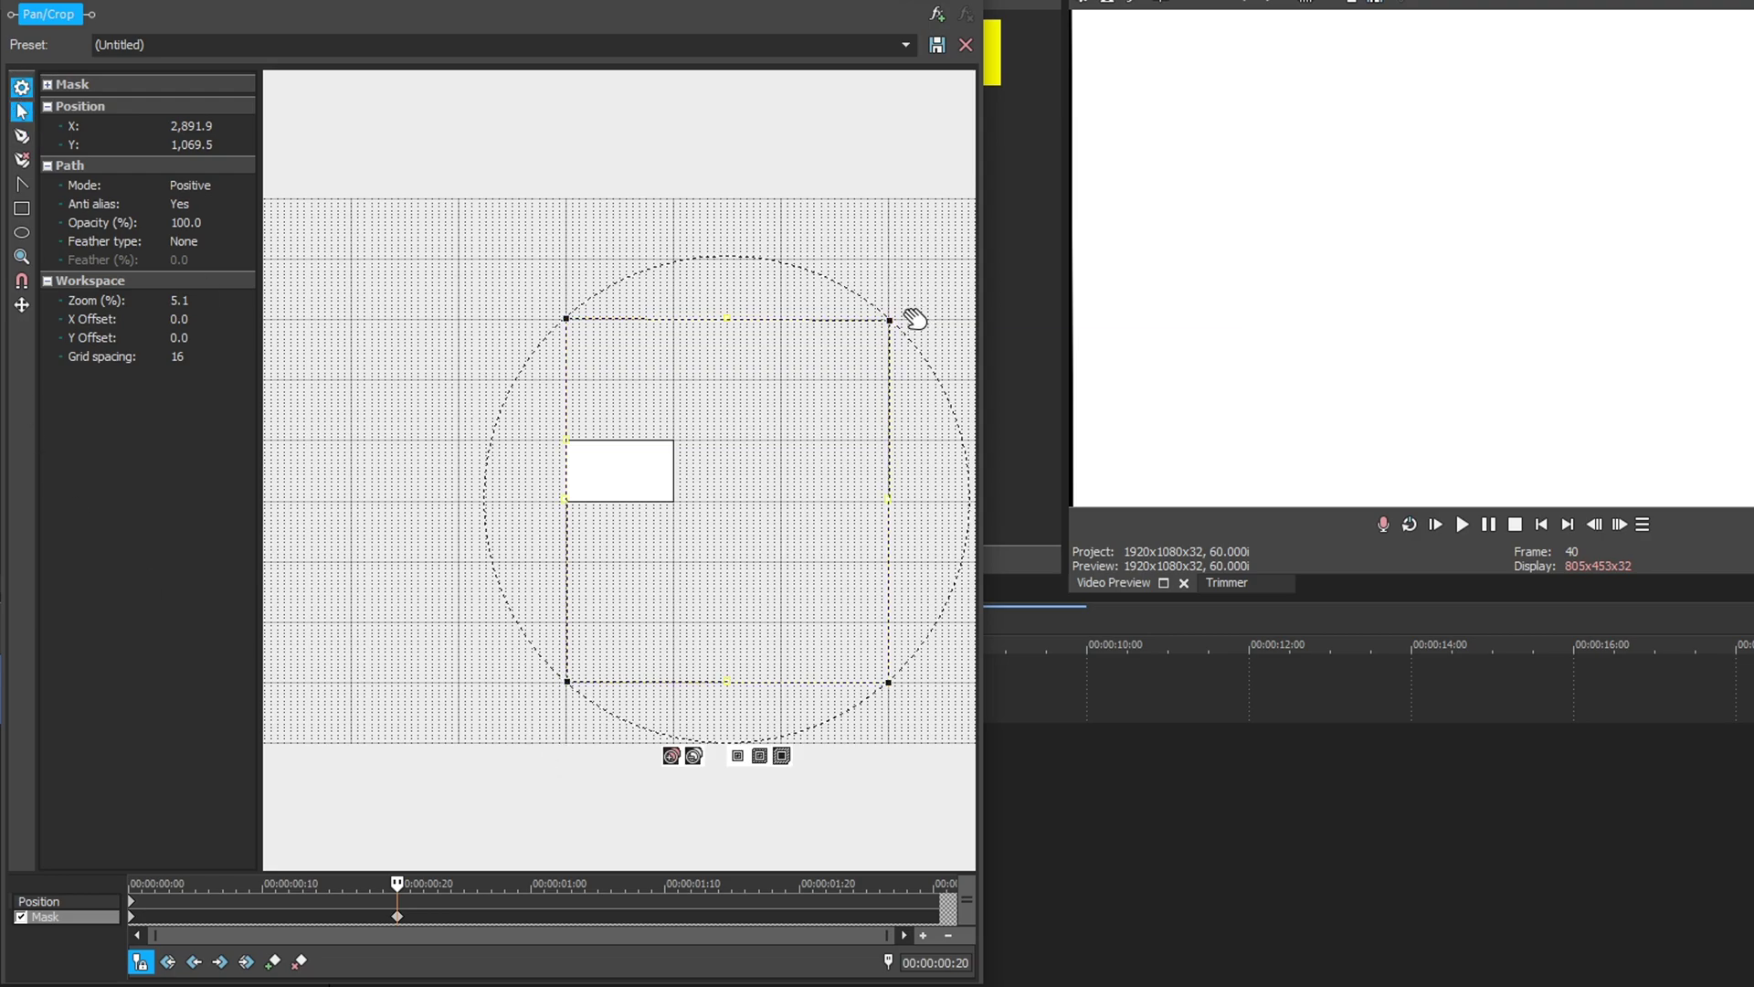
drag(889, 326, 736, 310)
drag(781, 520, 442, 564)
scroll(535, 561, down, 3)
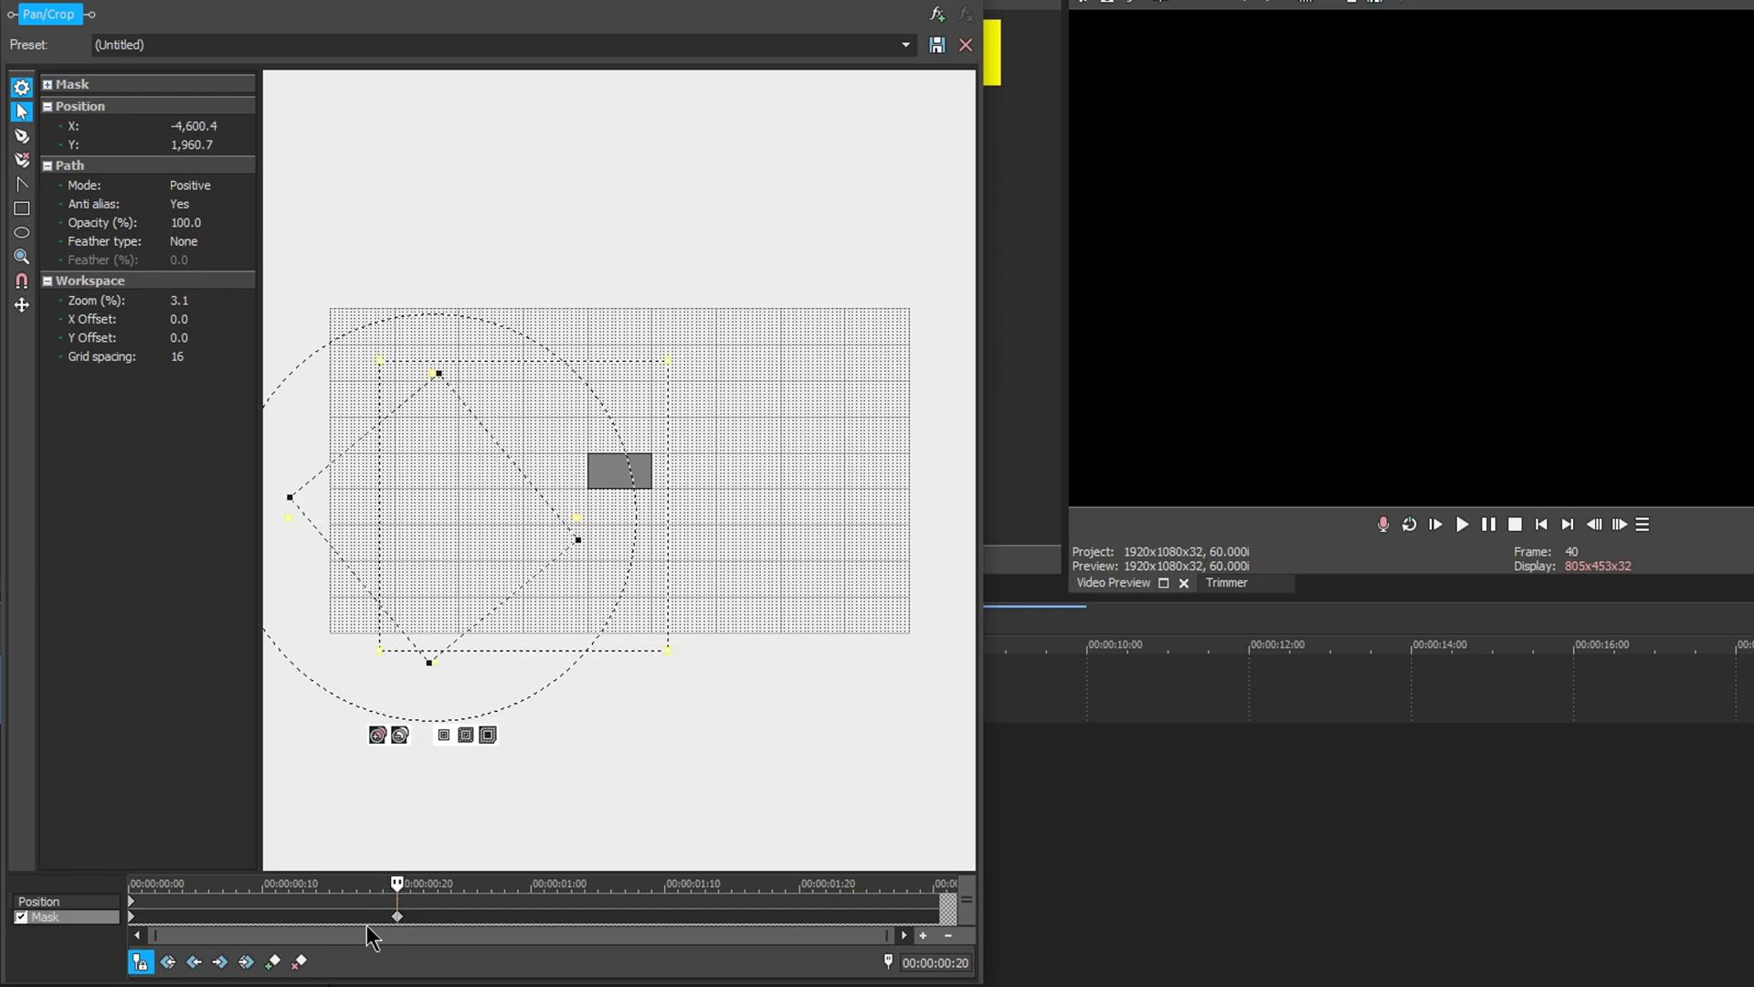
- Delete the initial mask keyframe and move the drawn mask's keyframe to 00:00:00:00
right_click(135, 922)
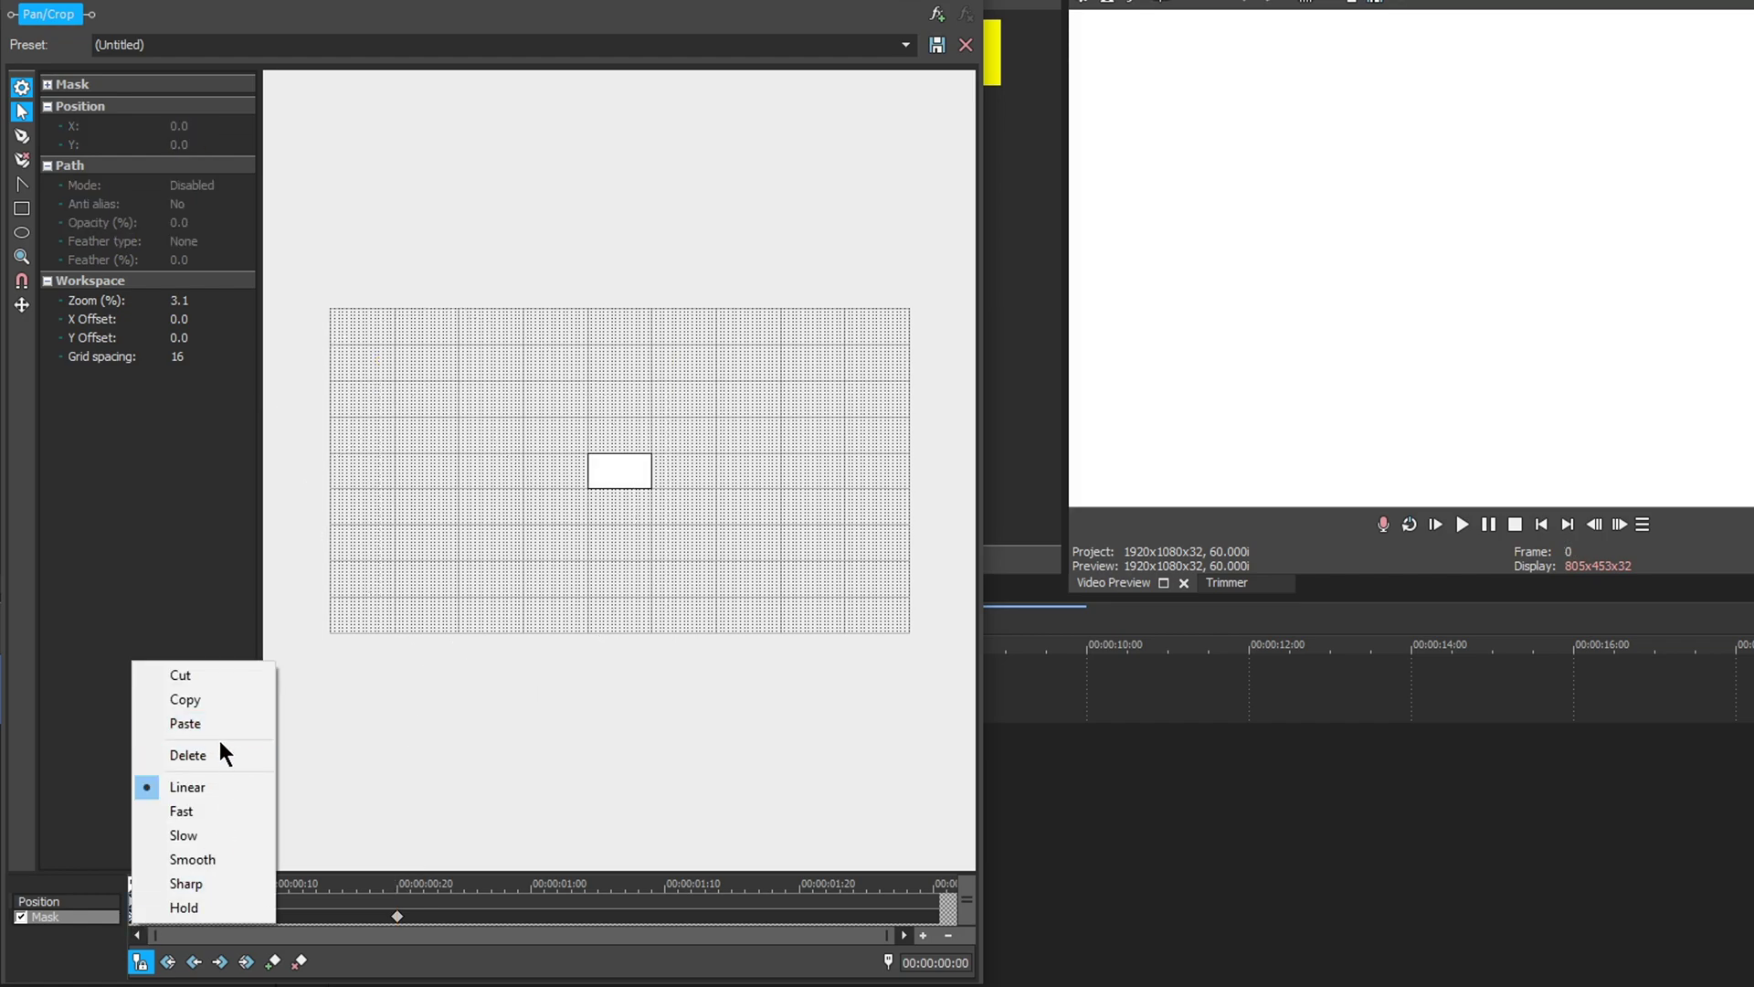
click(220, 745)
drag(394, 917, 135, 918)
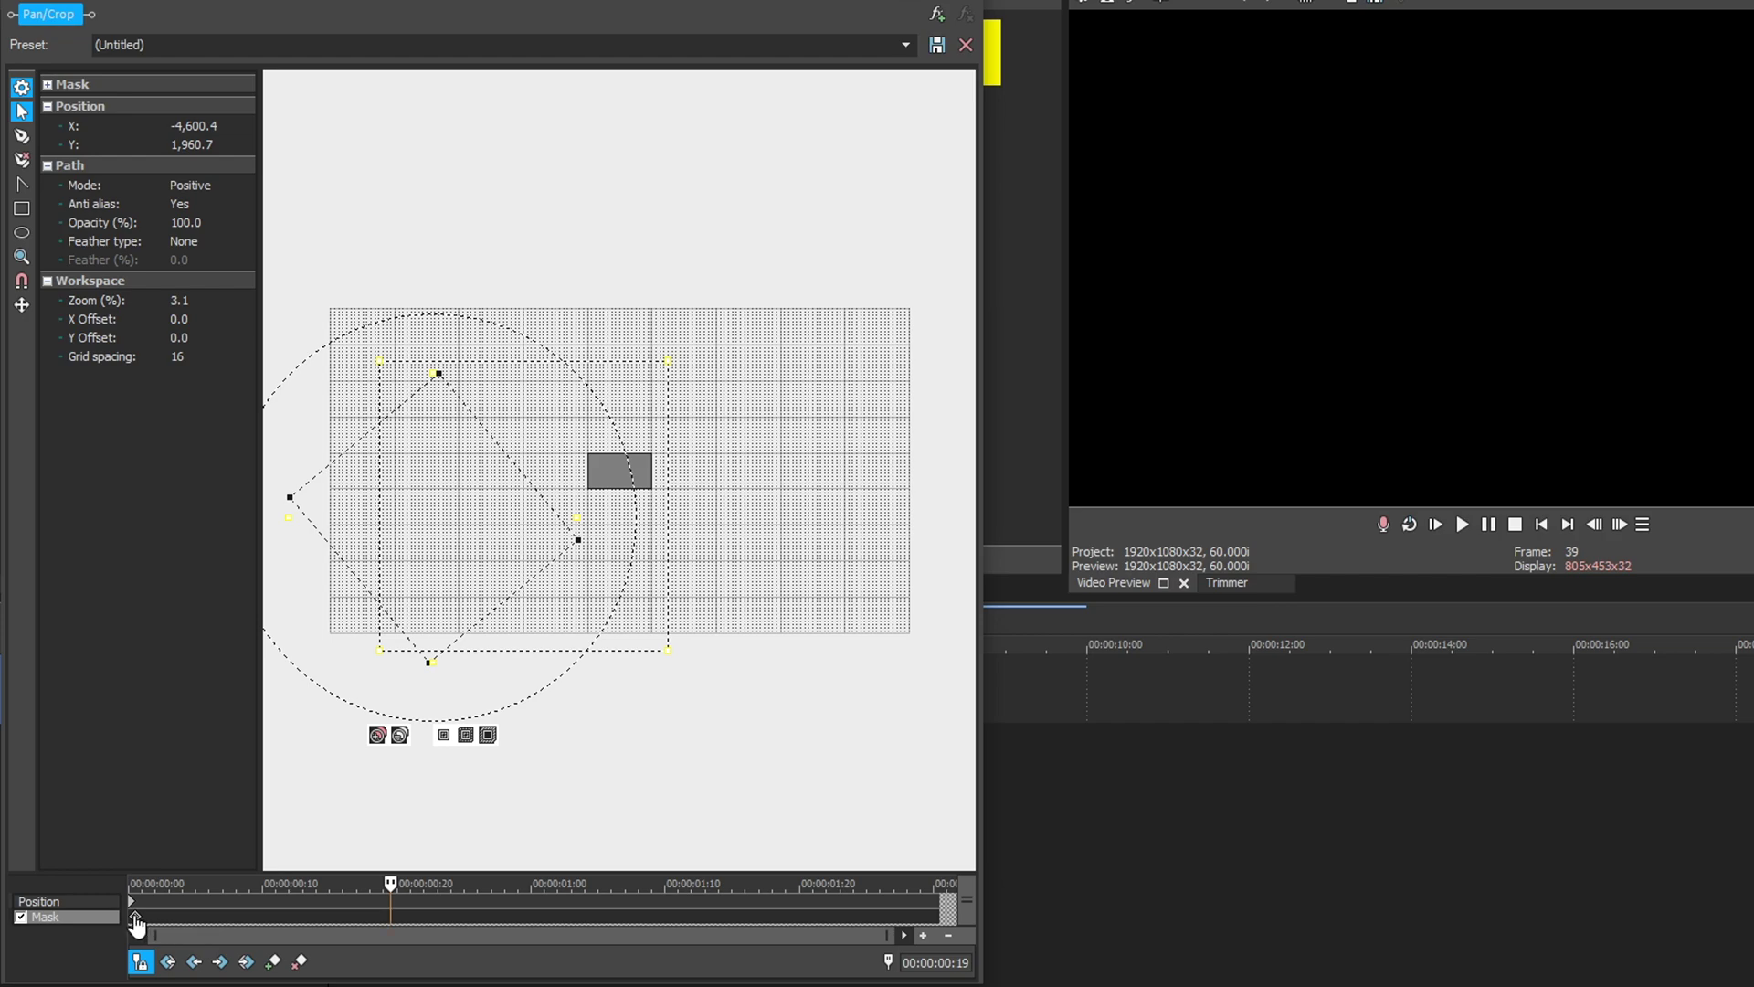
- At 00:00:00:22, move the diamond mask over the frame so that it covers it completely
drag(239, 878, 539, 946)
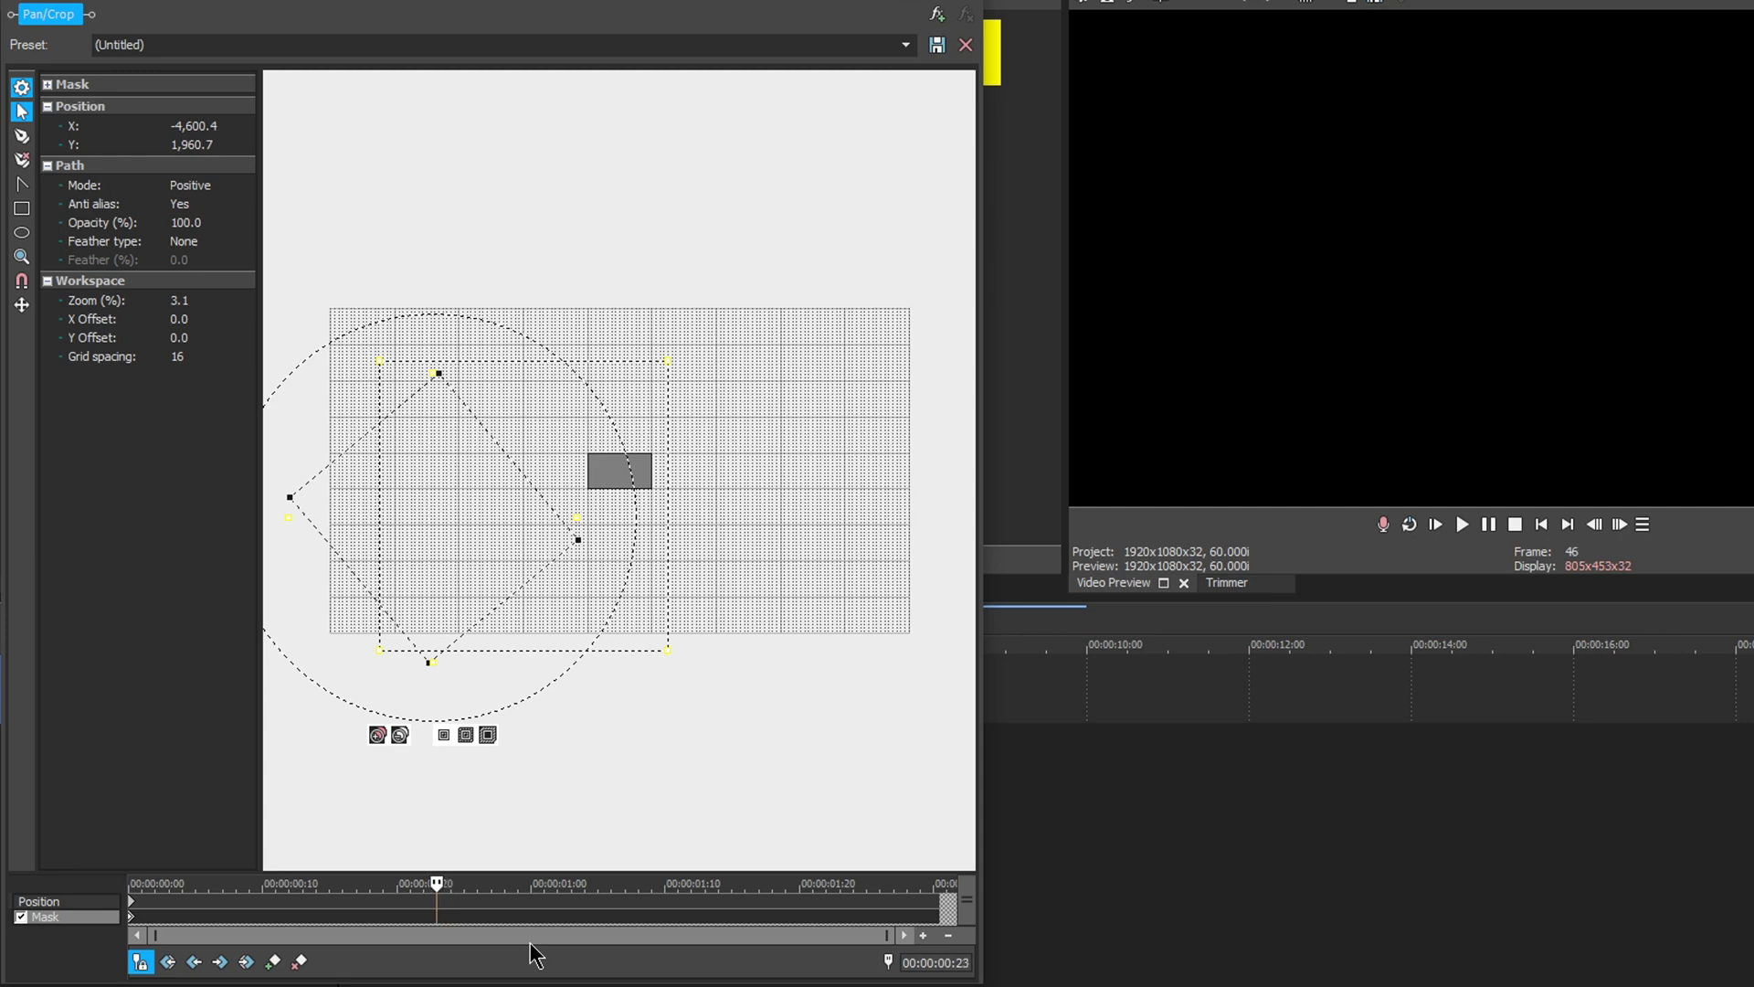
click(426, 901)
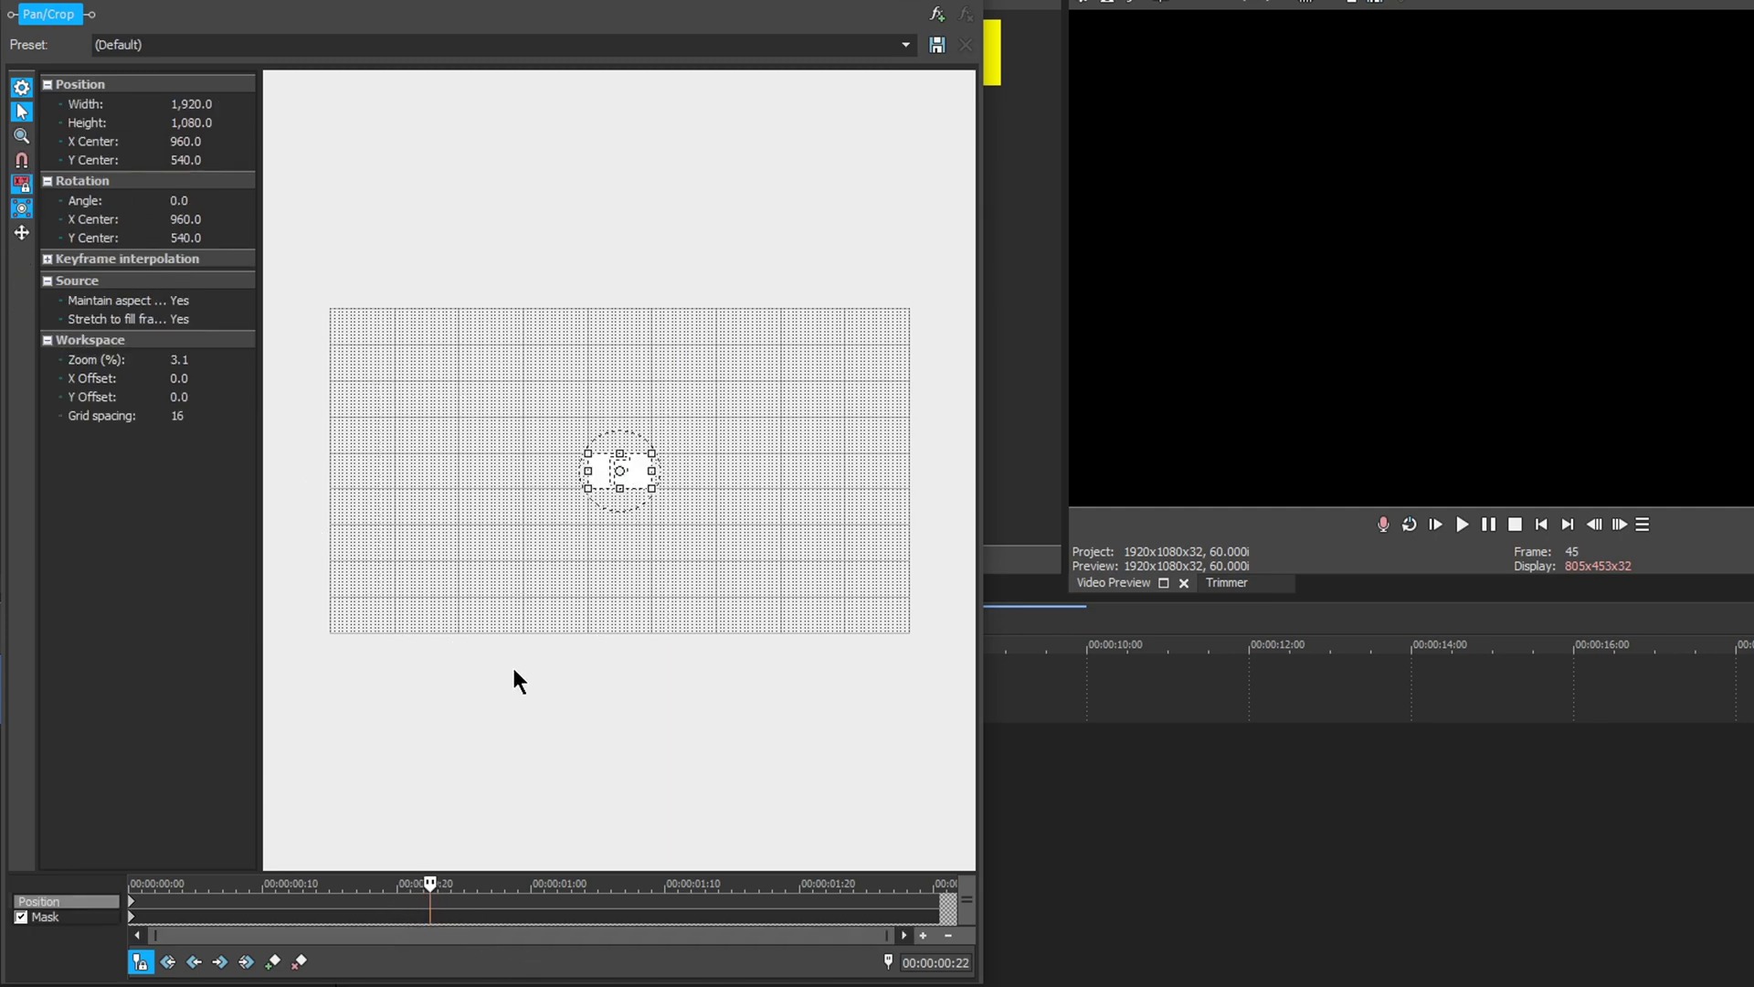
click(431, 917)
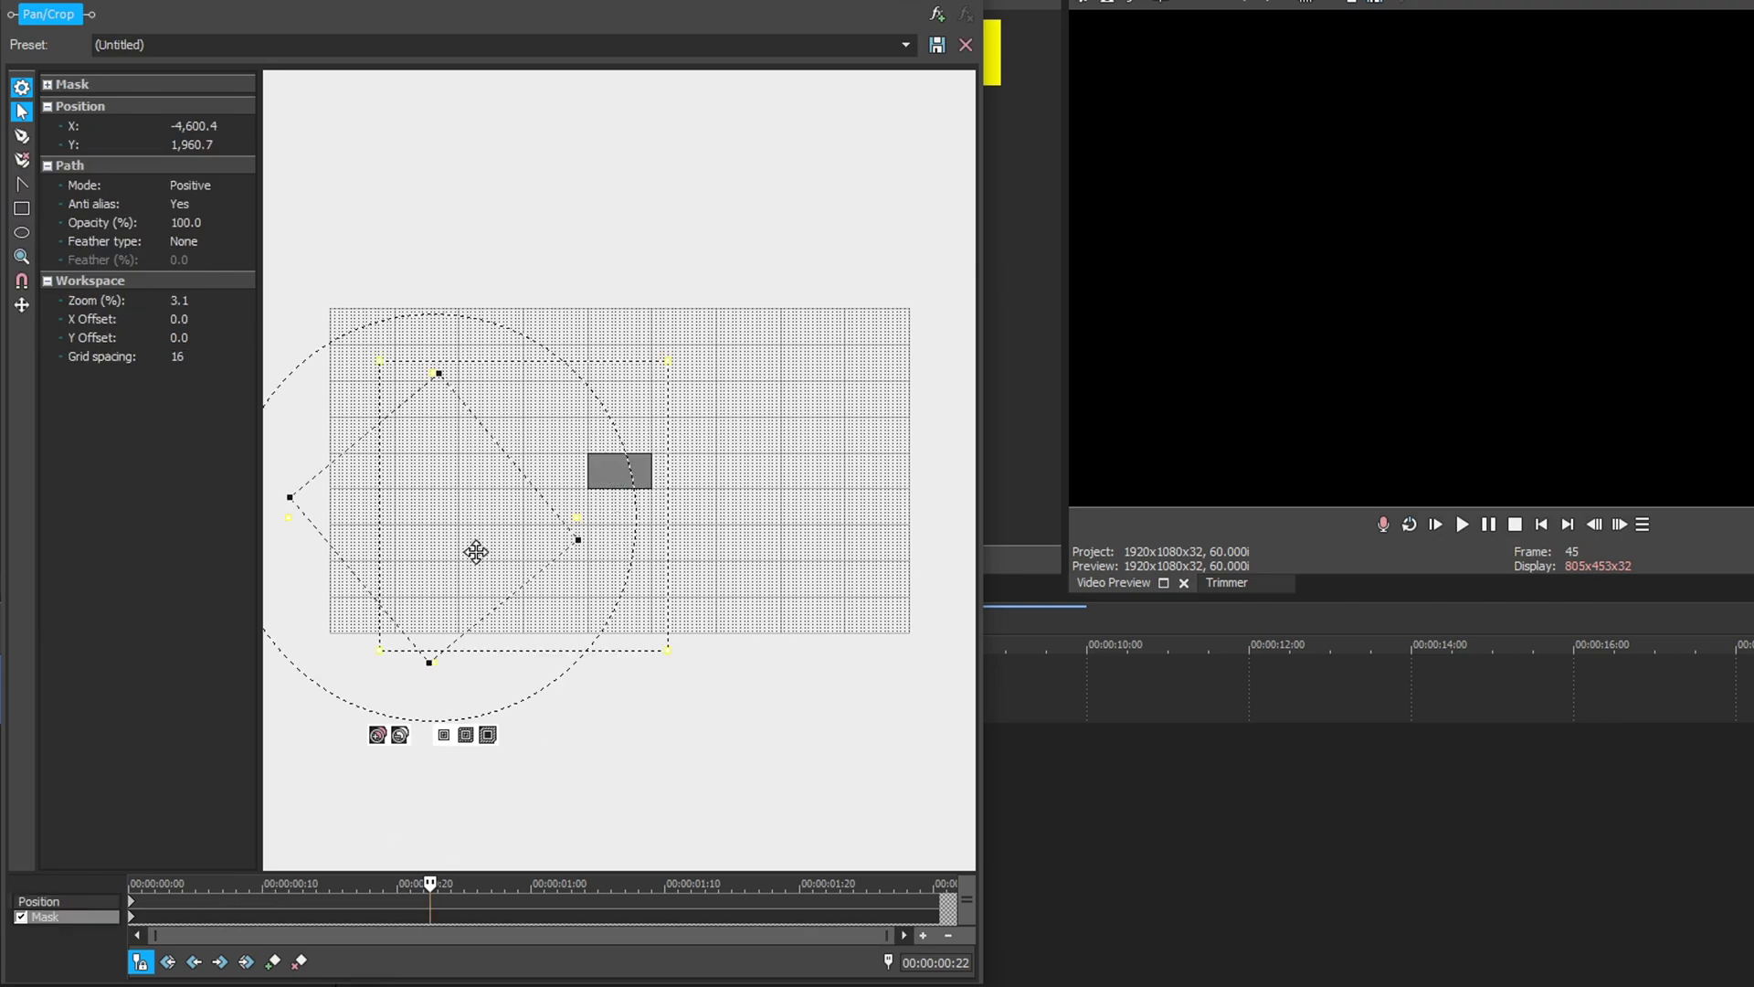
drag(471, 552, 667, 499)
- At 00:00:00:00, adjust the mask's position so it starts just beyond the frame's left edge
drag(431, 883, 131, 883)
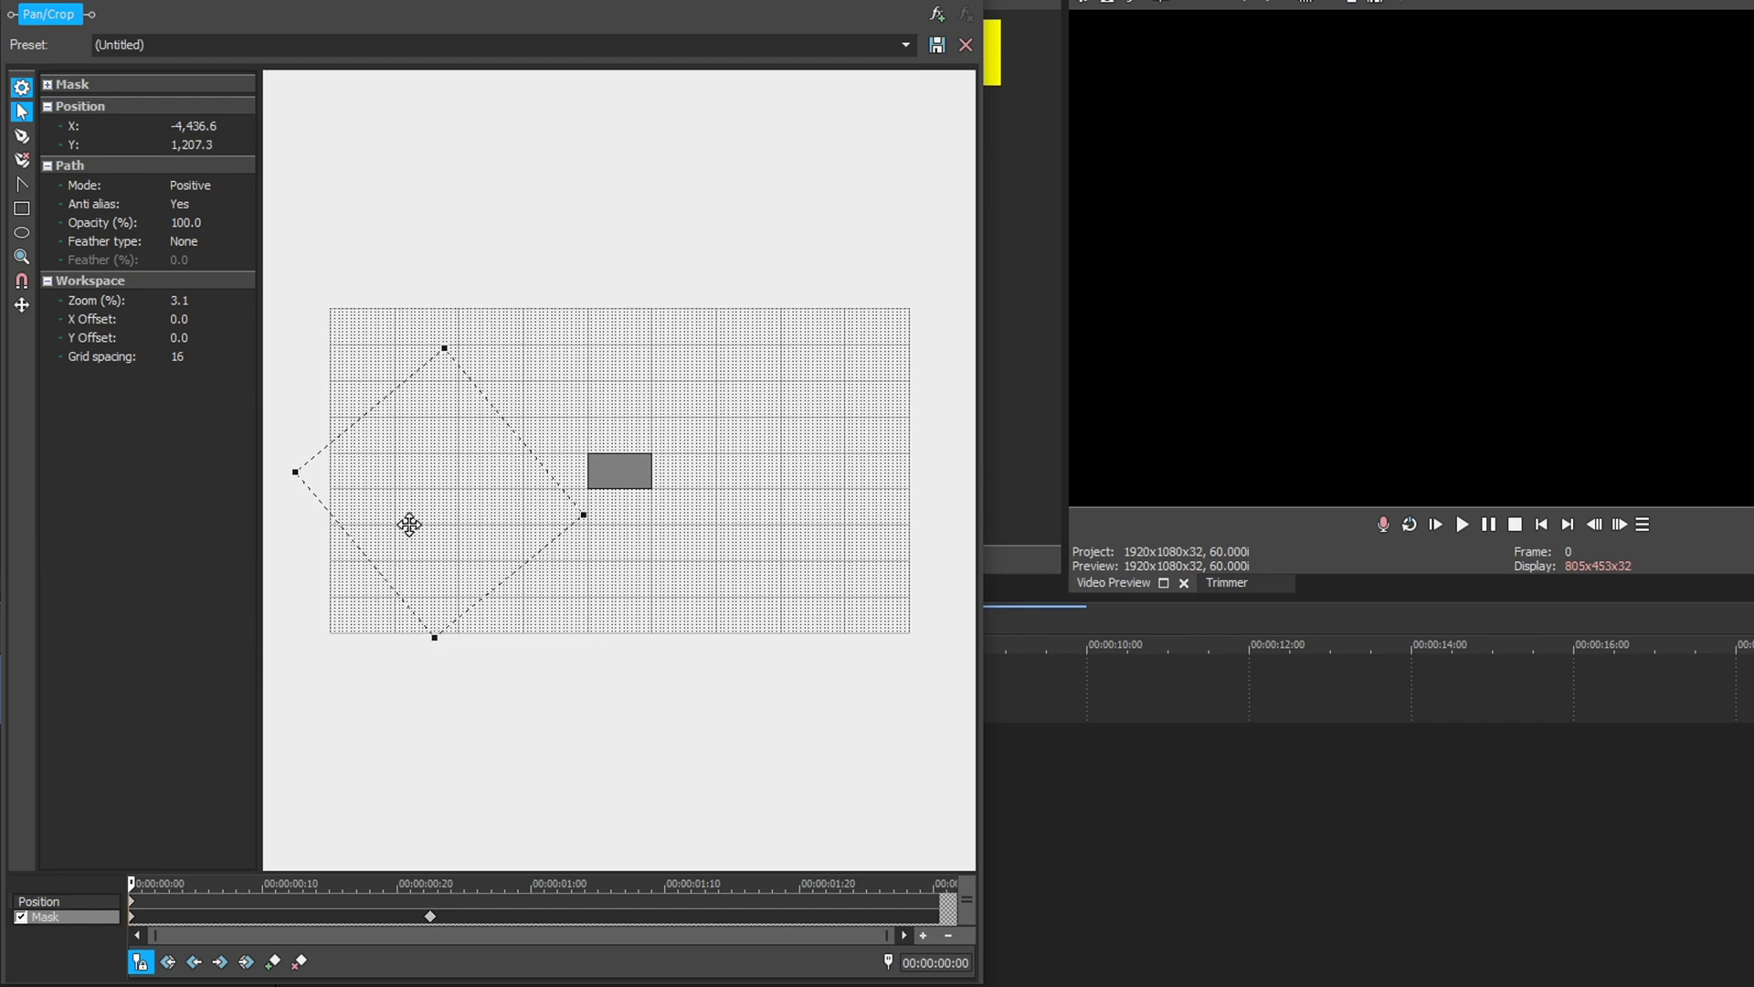
drag(600, 520, 592, 541)
drag(480, 527, 536, 552)
drag(647, 550, 579, 541)
- Duplicate the 00:00:00:22 mask keyframe at 00:00:01:07 to hold the mask over the frame
drag(133, 884, 643, 947)
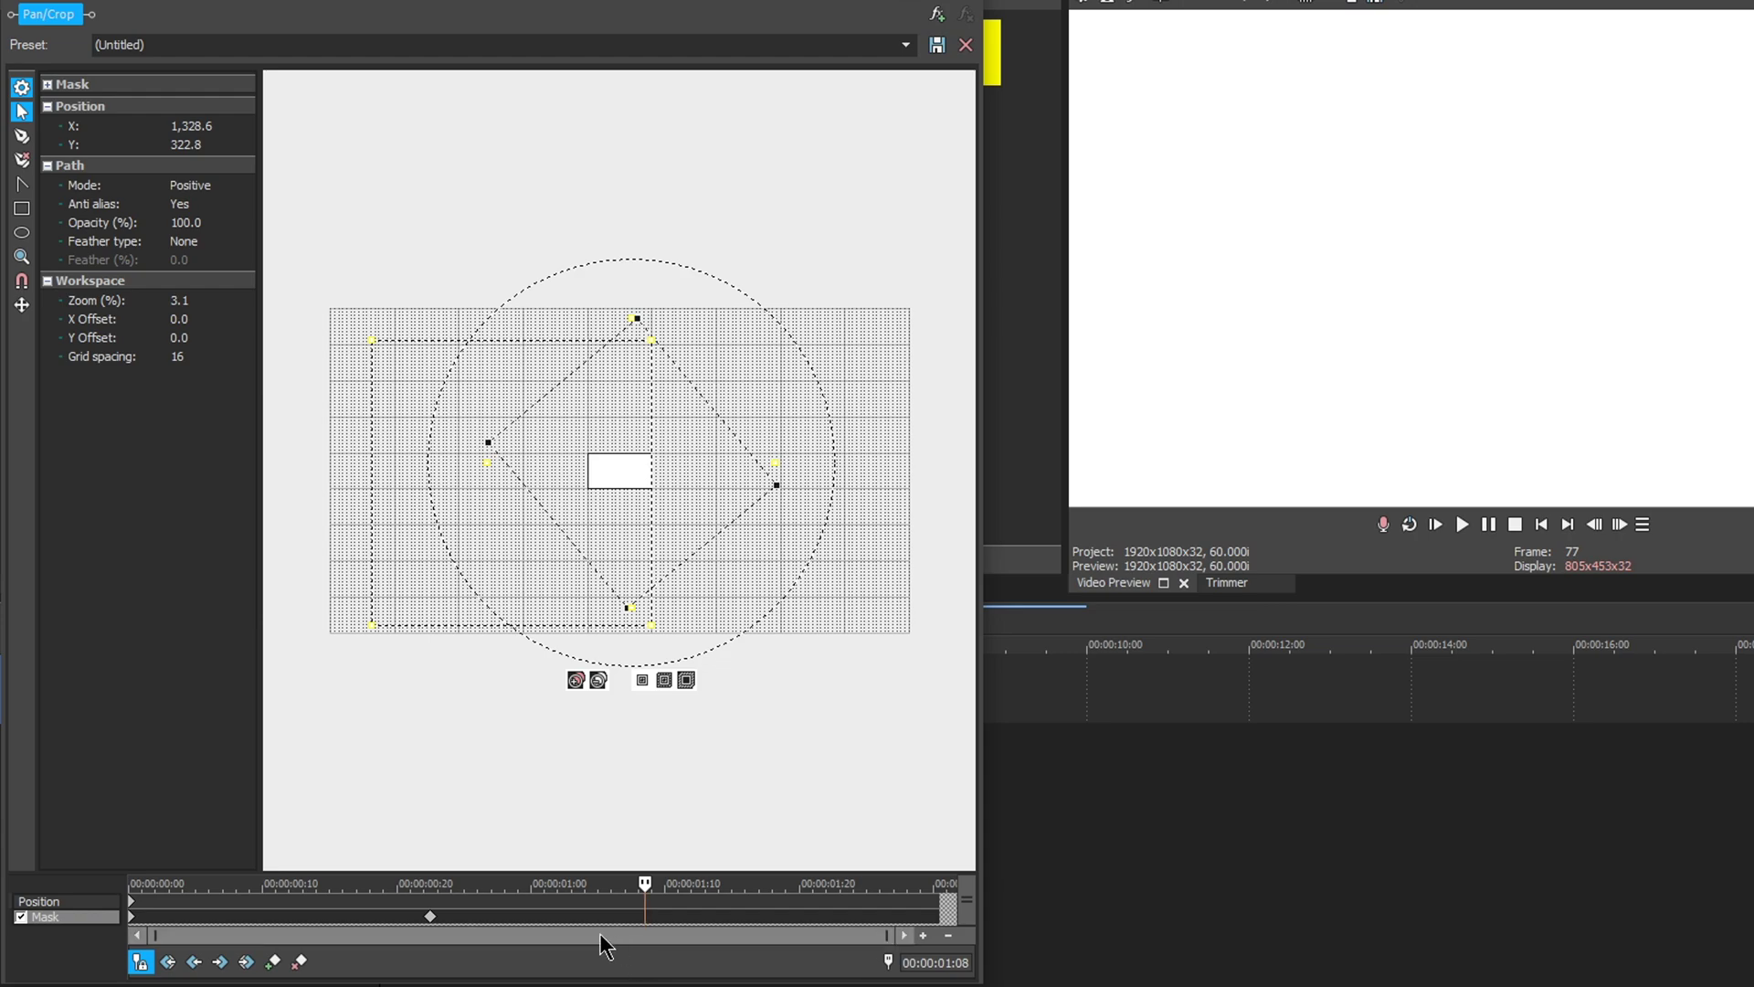
click(529, 917)
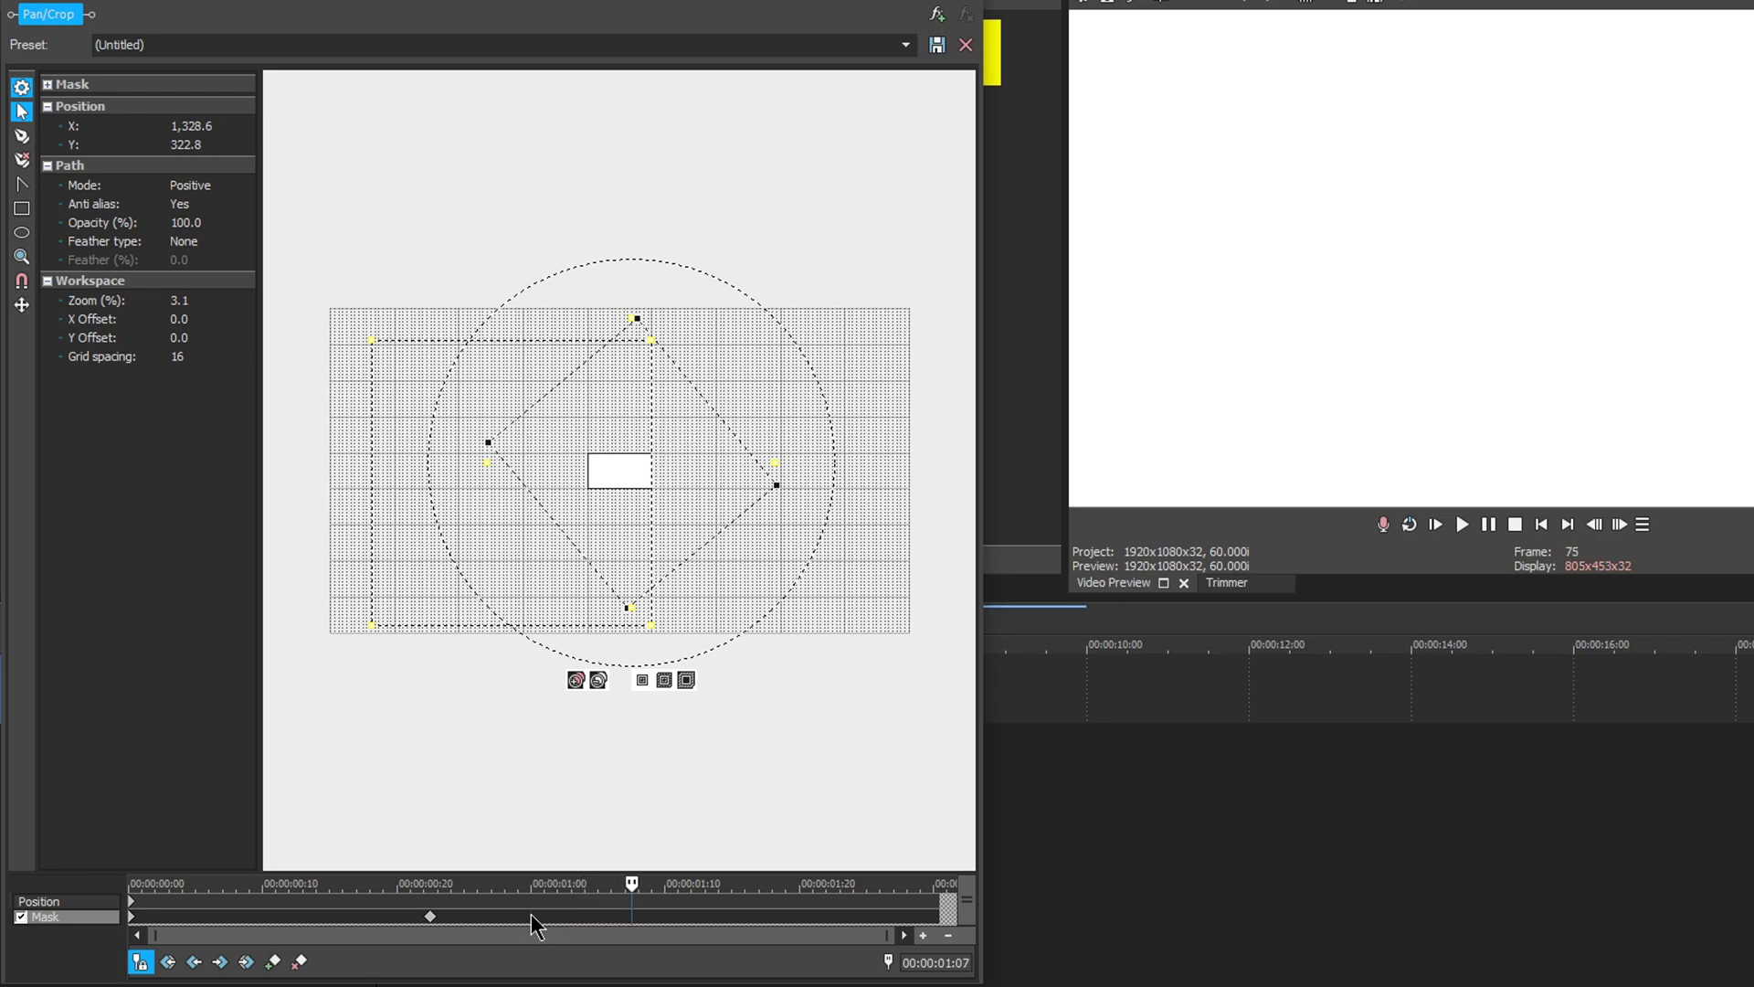
right_click(429, 916)
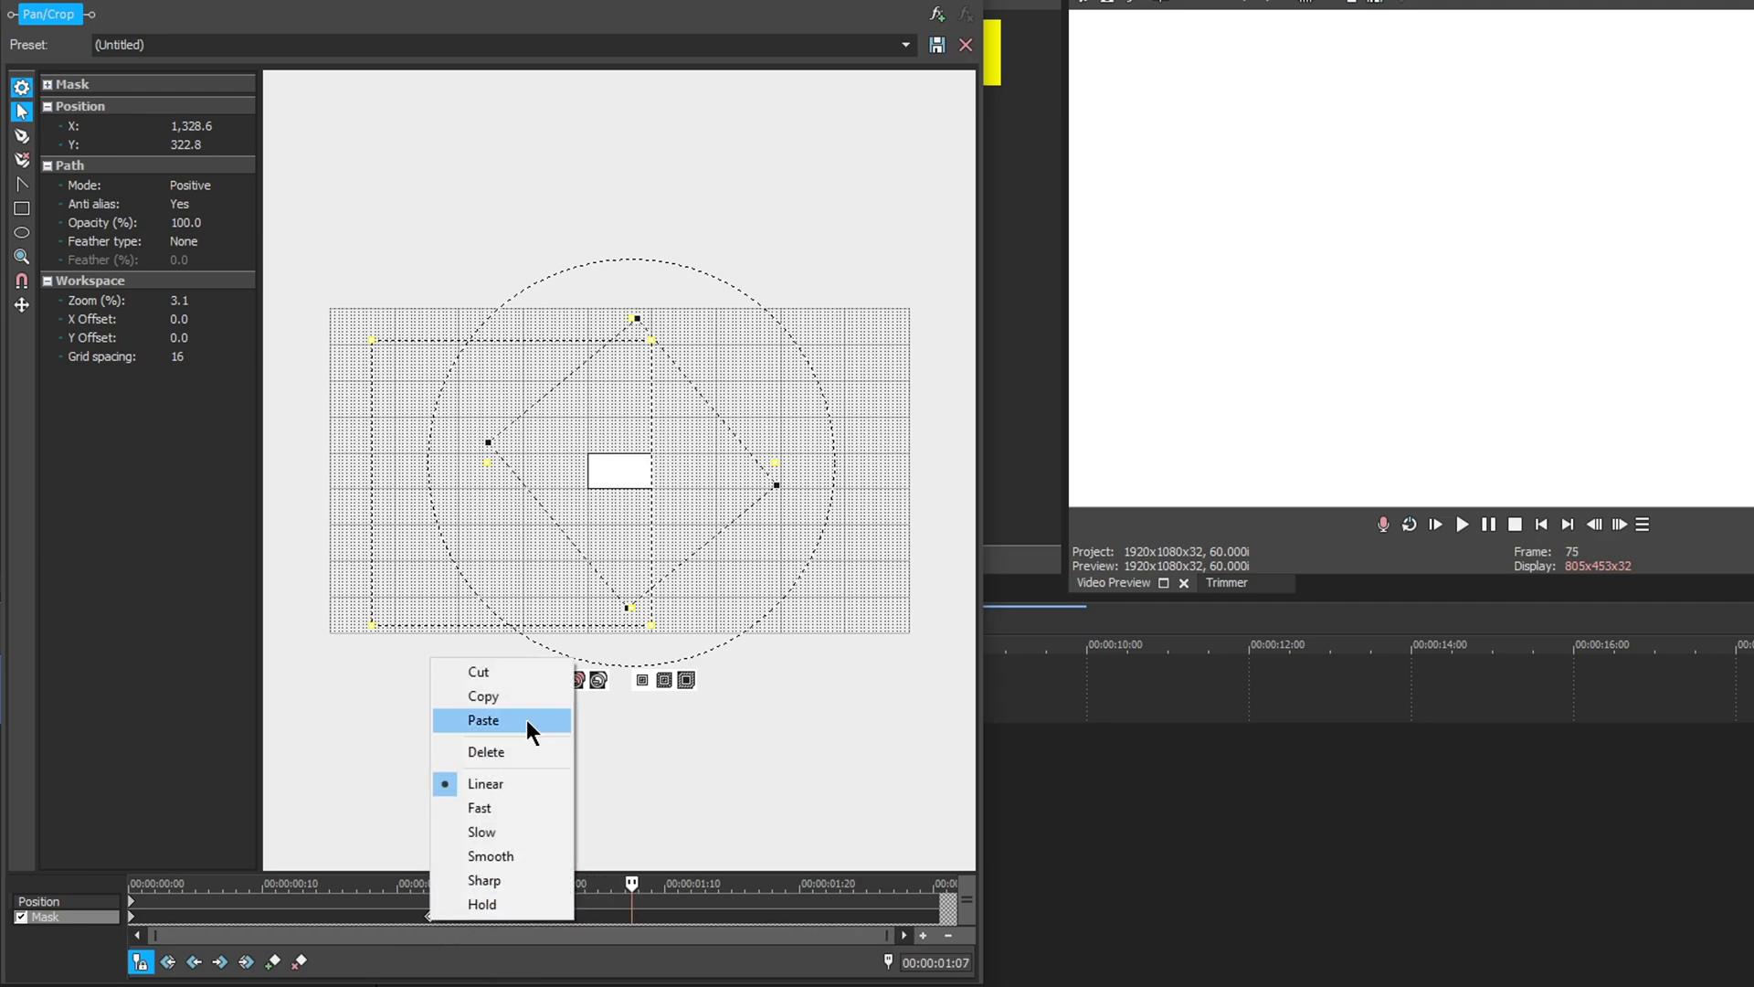
click(517, 715)
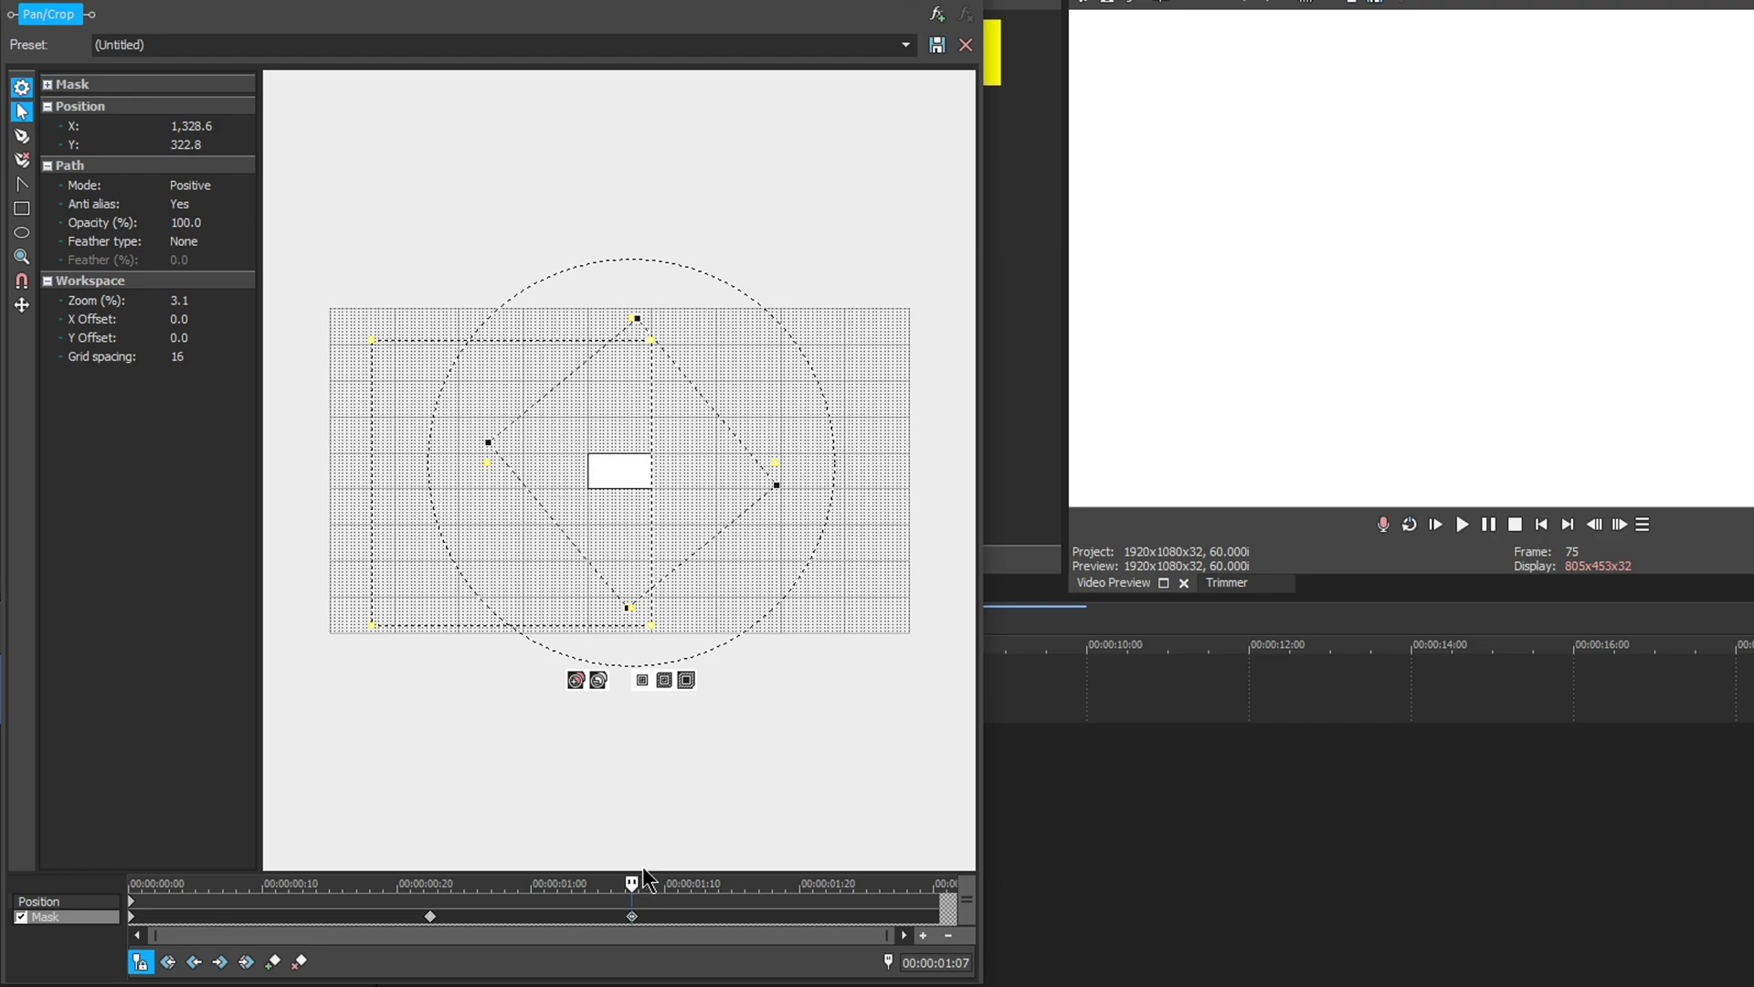
- At 00:00:02:00, move the mask to the right until it is completely off the frame
drag(637, 882, 941, 884)
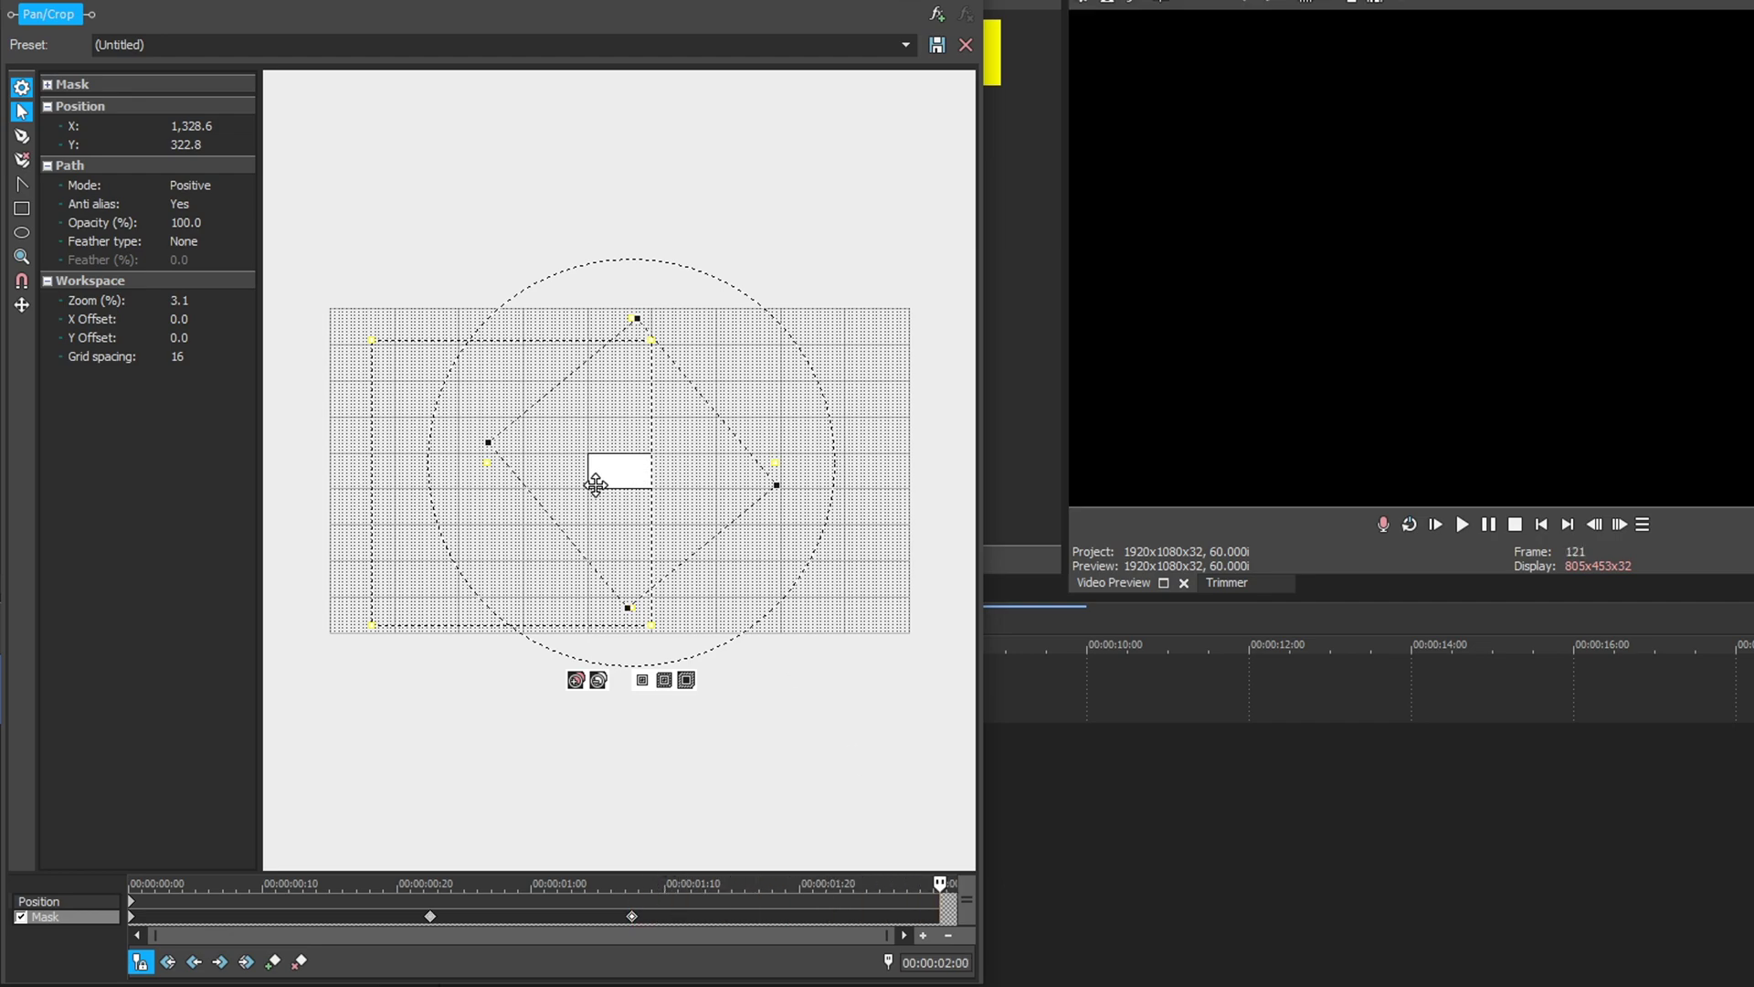
key(Right)
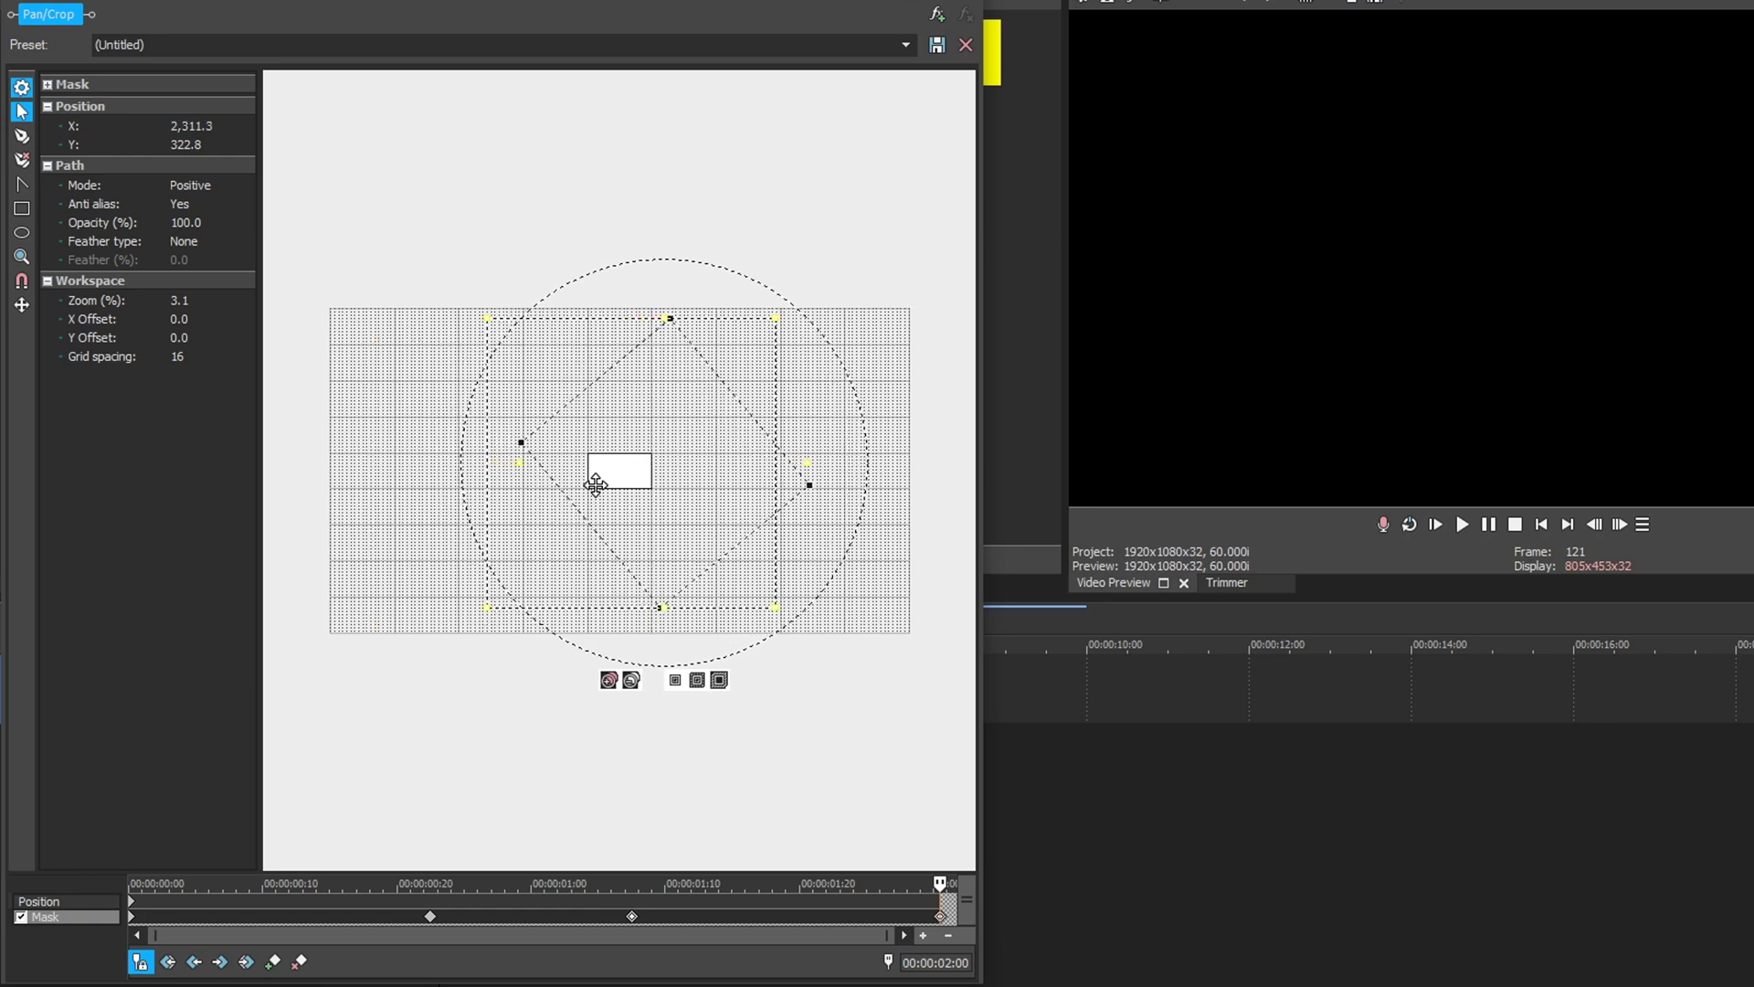
key(Right)
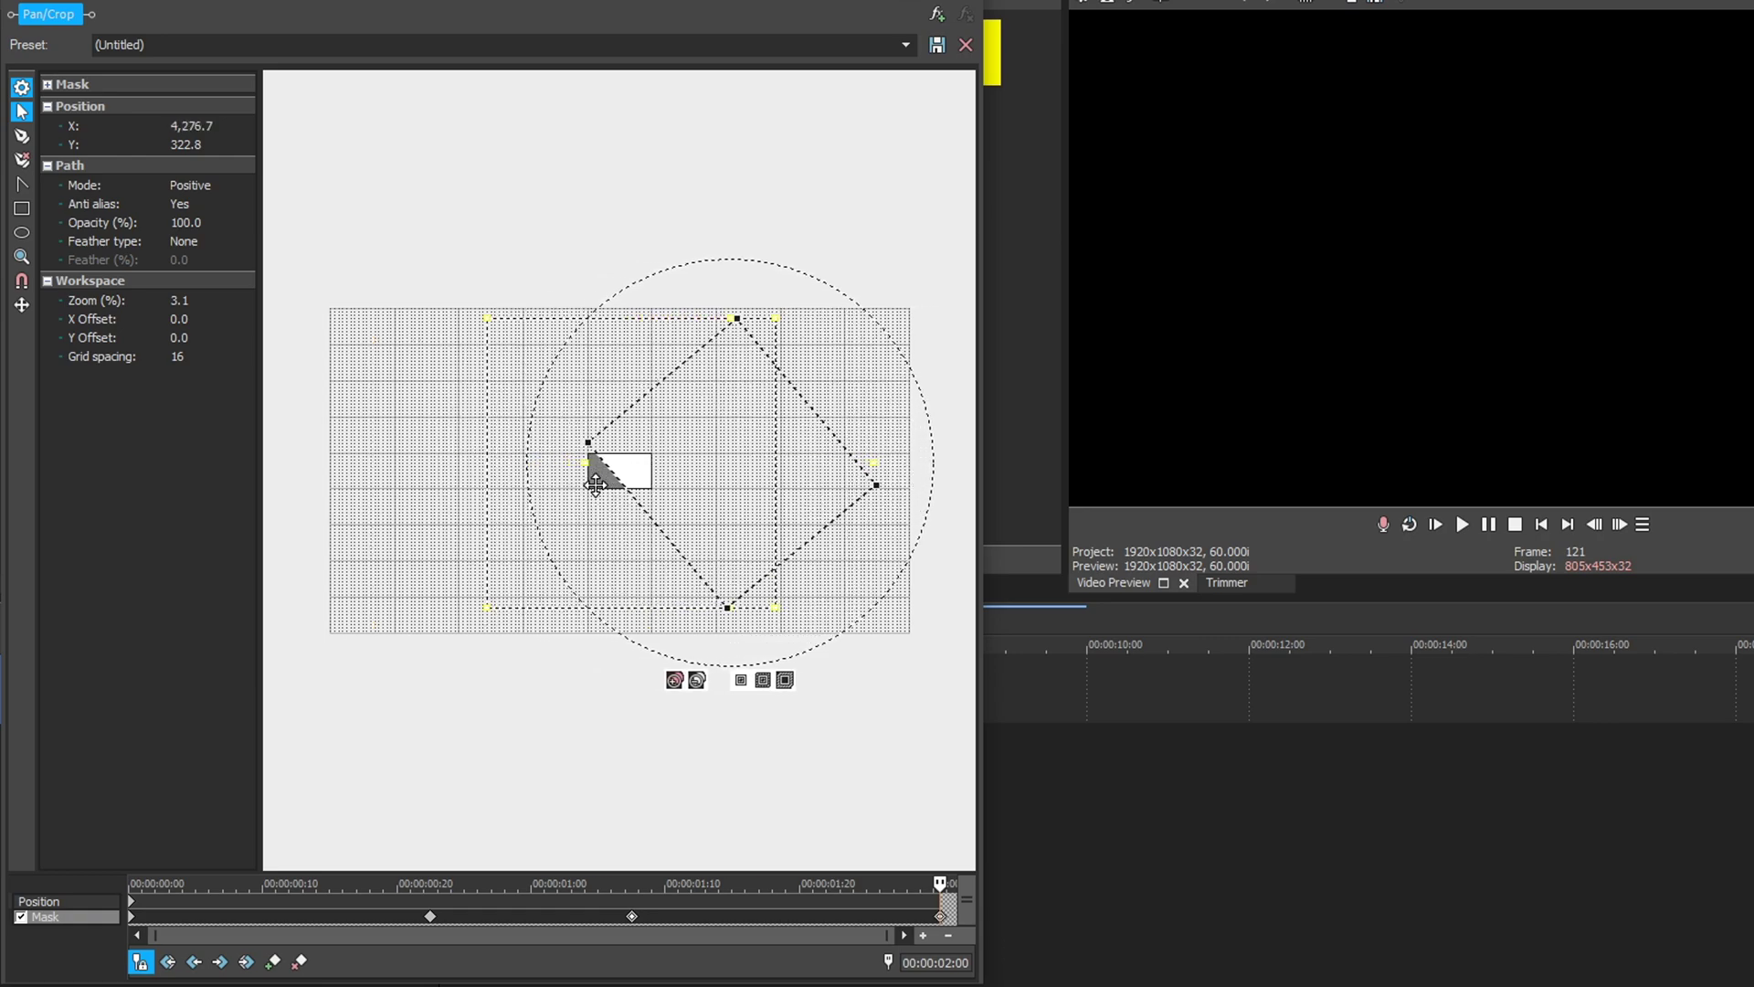
key(Right)
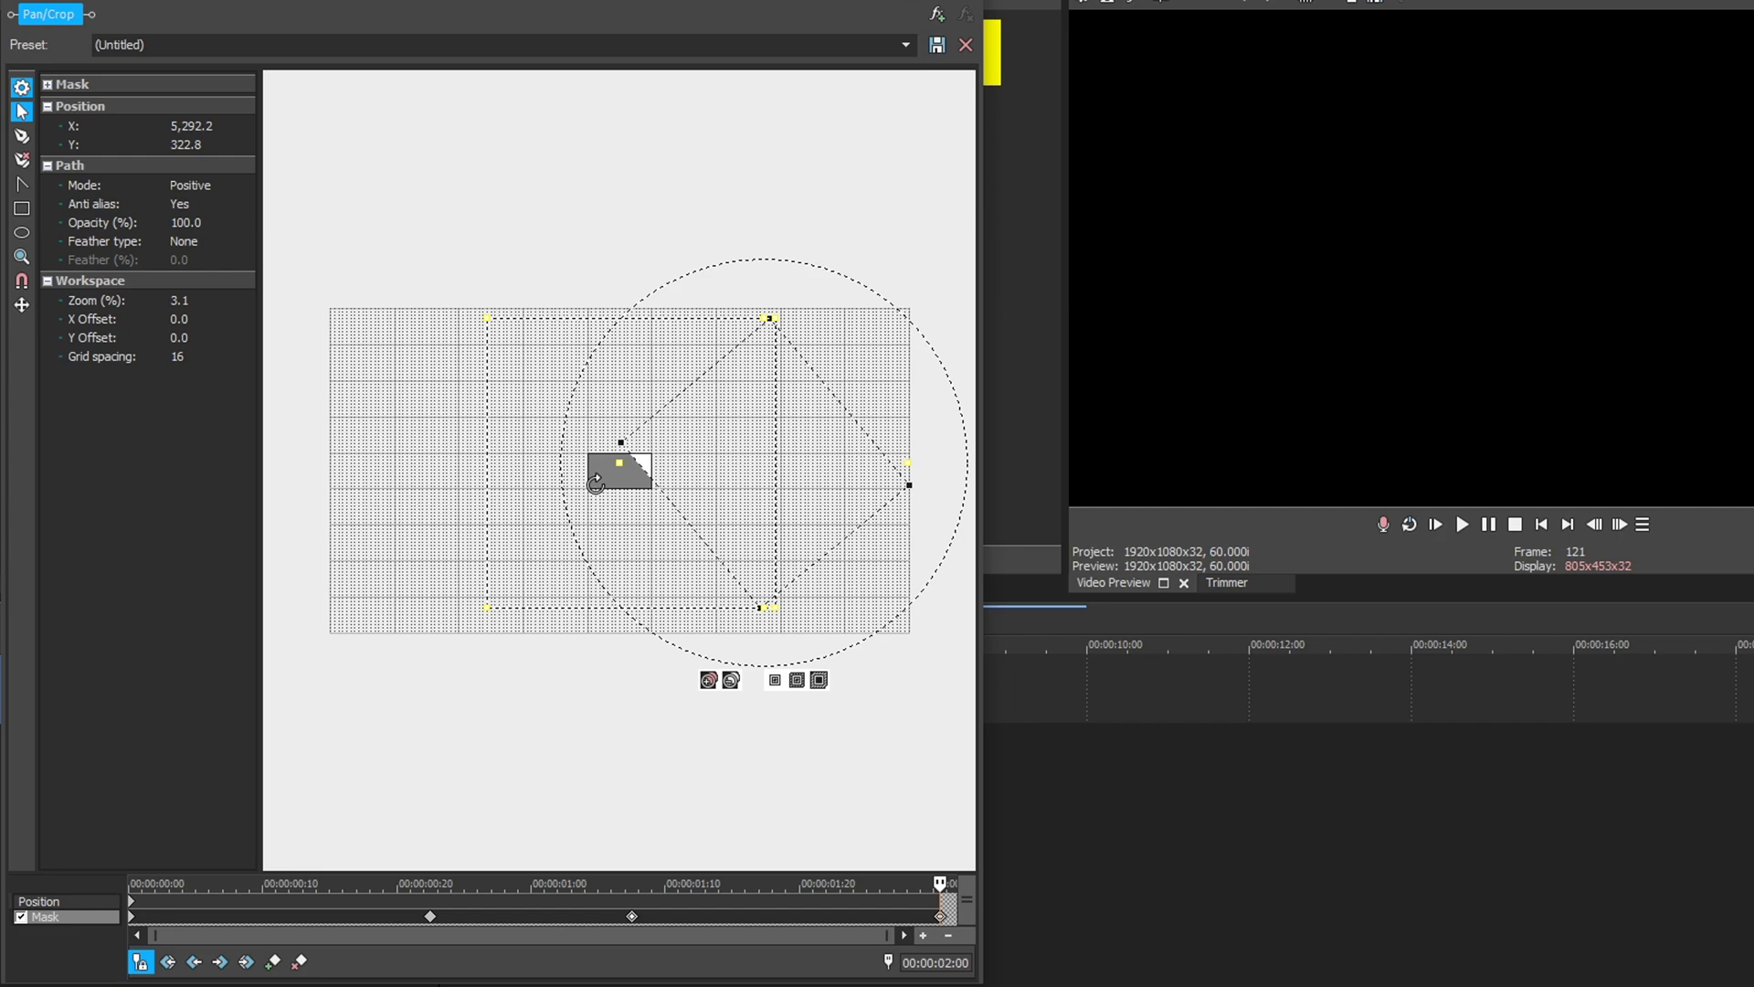
drag(718, 478, 799, 473)
- Move the mask's starting position further left of the frame, preview the mask animation and close Pan/Crop
drag(939, 883, 8, 820)
drag(541, 500, 464, 504)
mouse_move(132, 881)
mouse_down()
mouse_move(783, 883)
mouse_move(947, 915)
mouse_move(111, 858)
mouse_up()
drag(446, 501, 438, 502)
drag(151, 873, 794, 826)
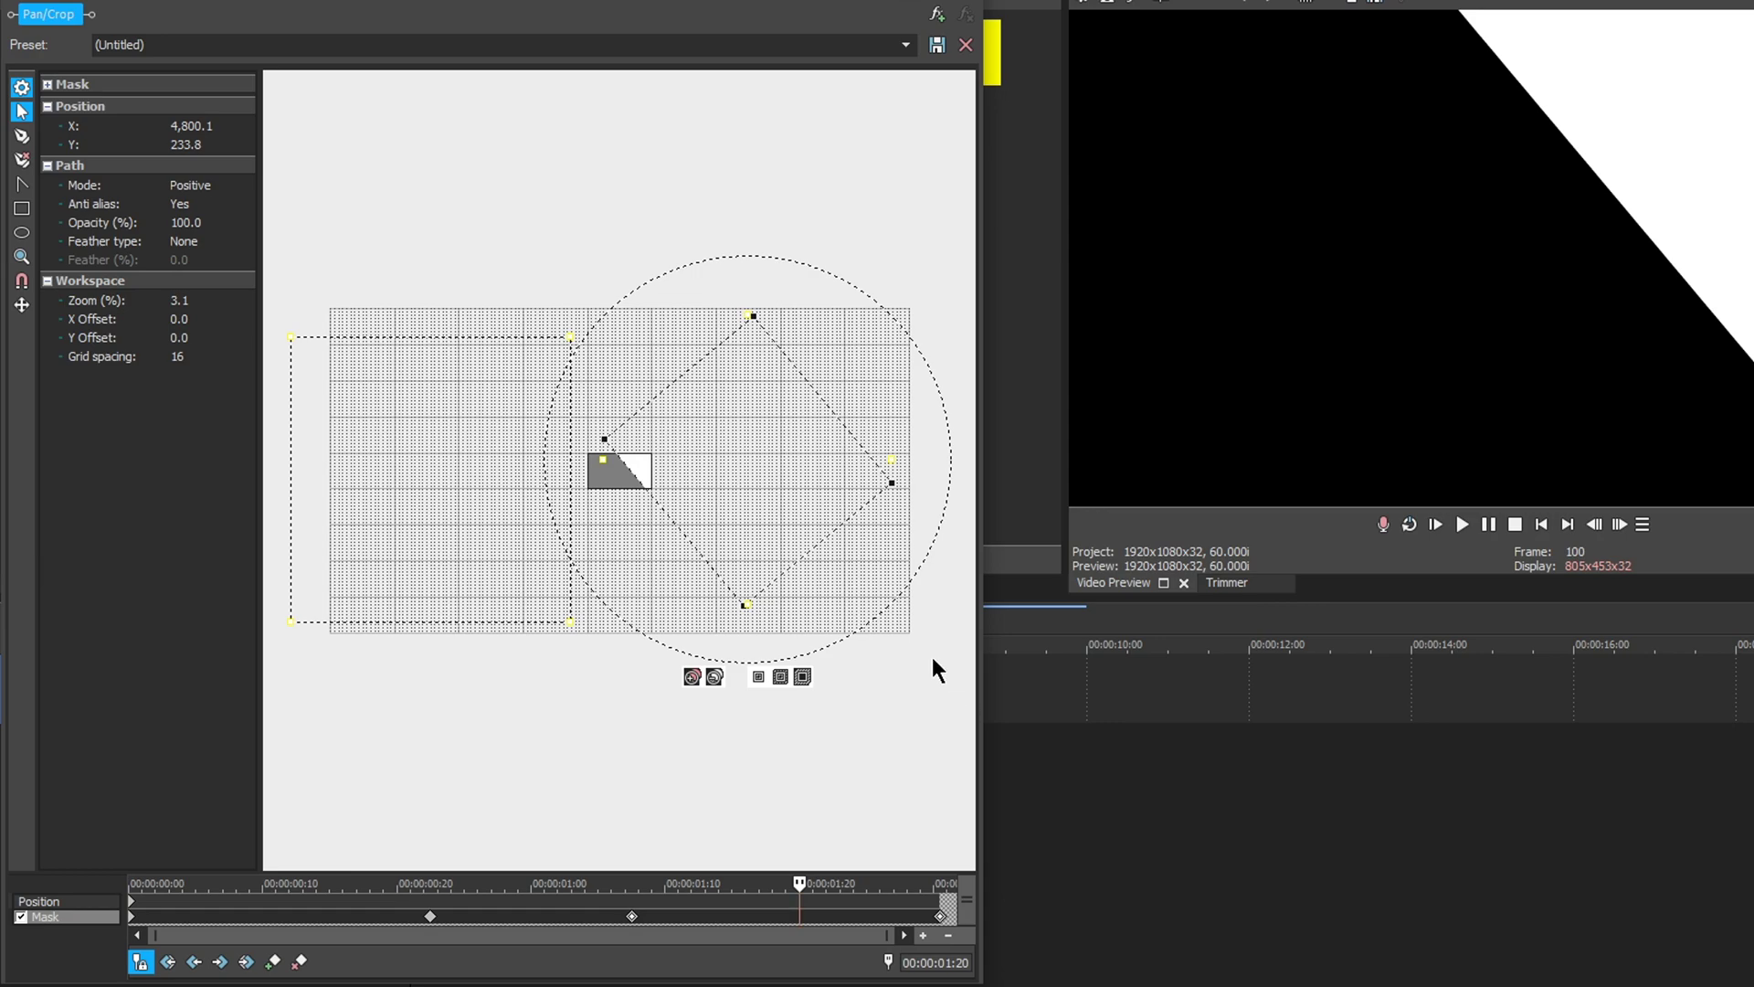
key(alt+F4)
- Copy the masked white solid color event and paste it at the start of the second track as a new copy of the source media
click(390, 701)
click(357, 705)
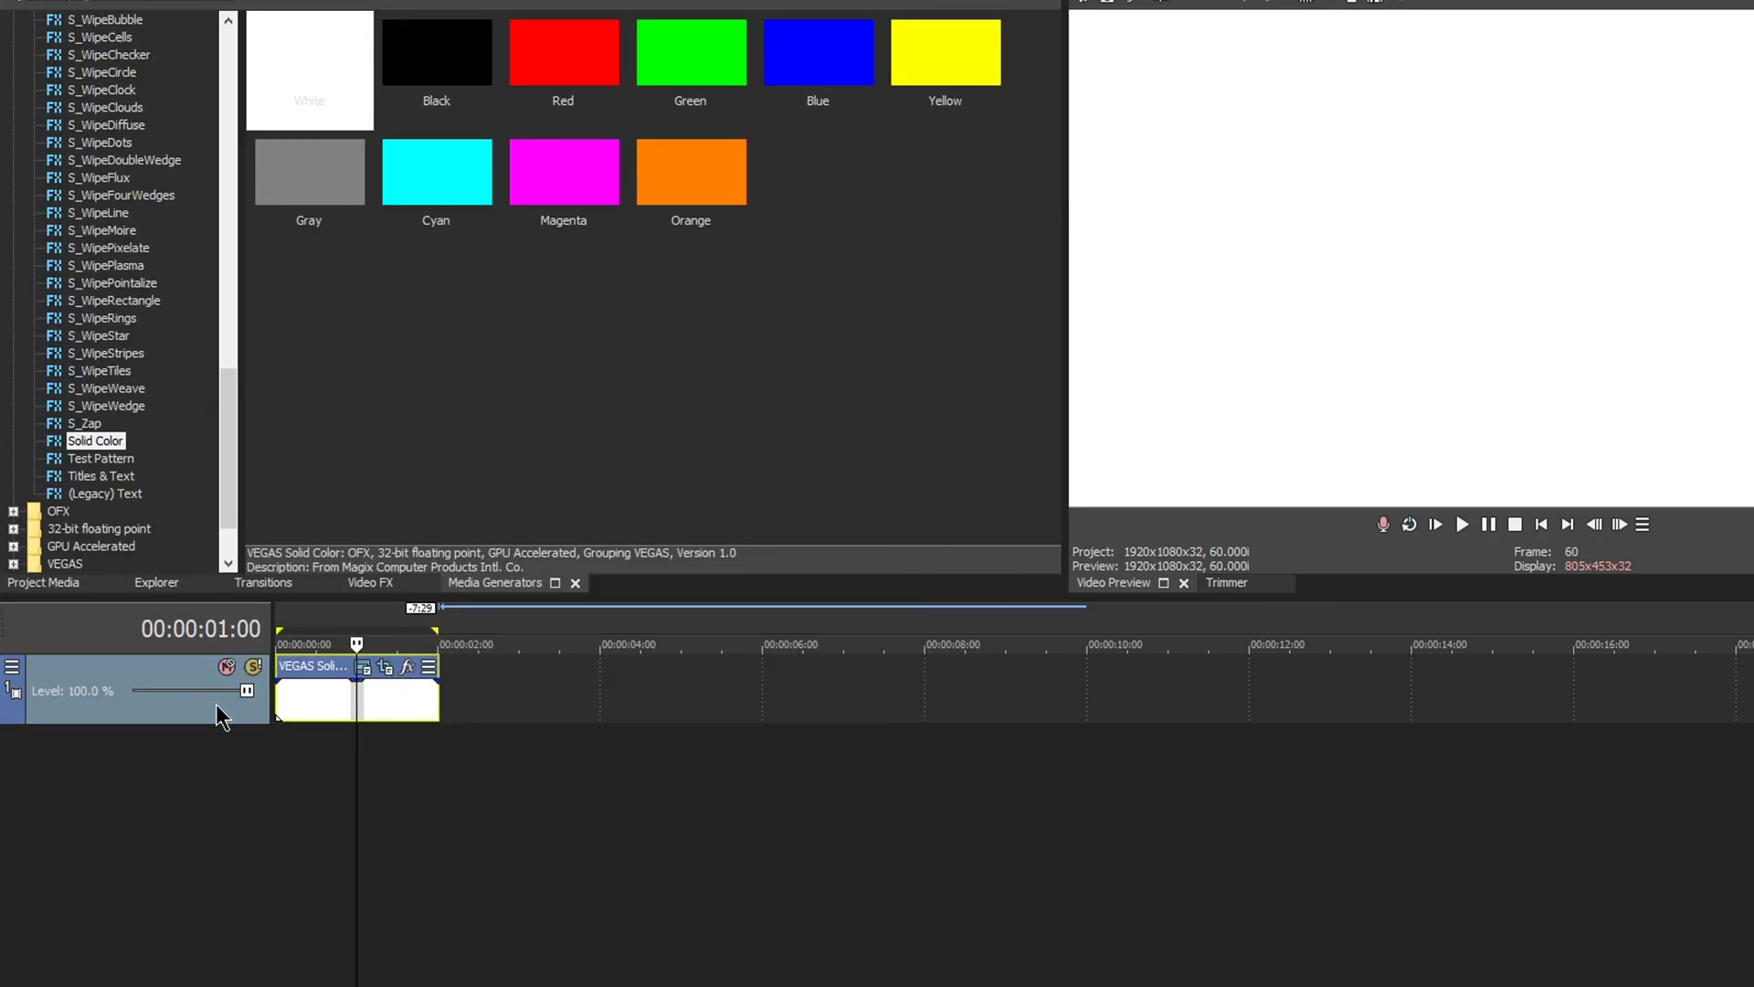
right_click(373, 696)
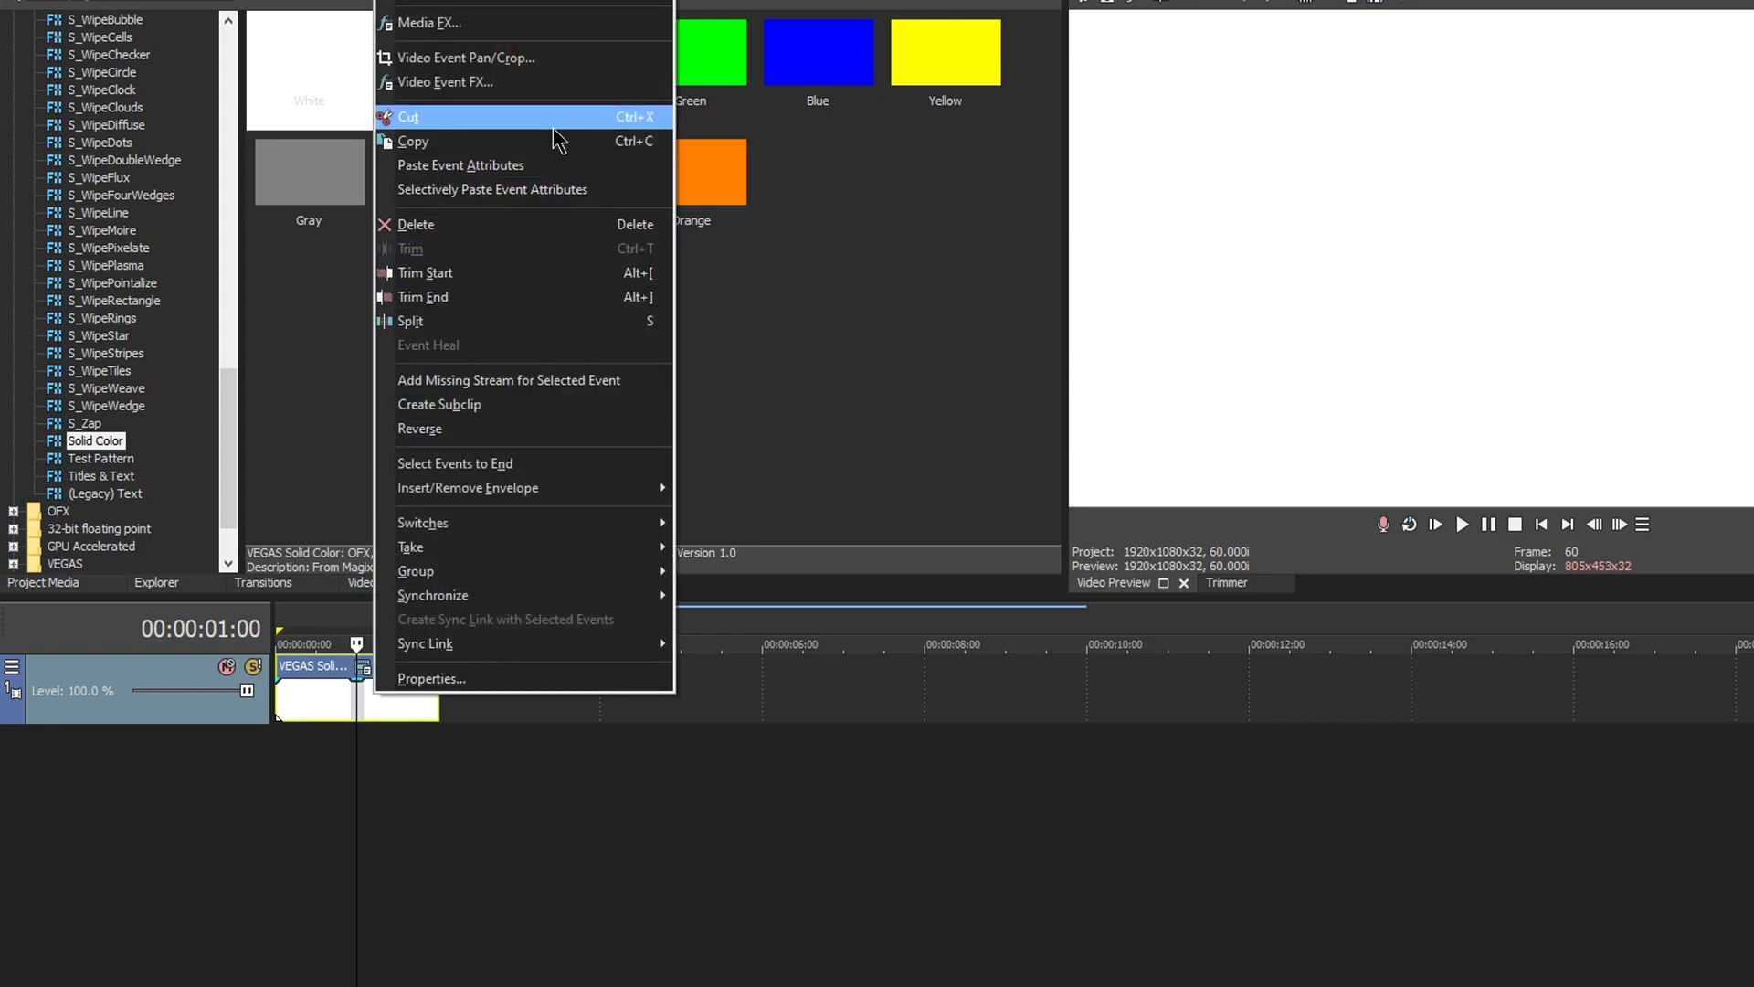
click(552, 138)
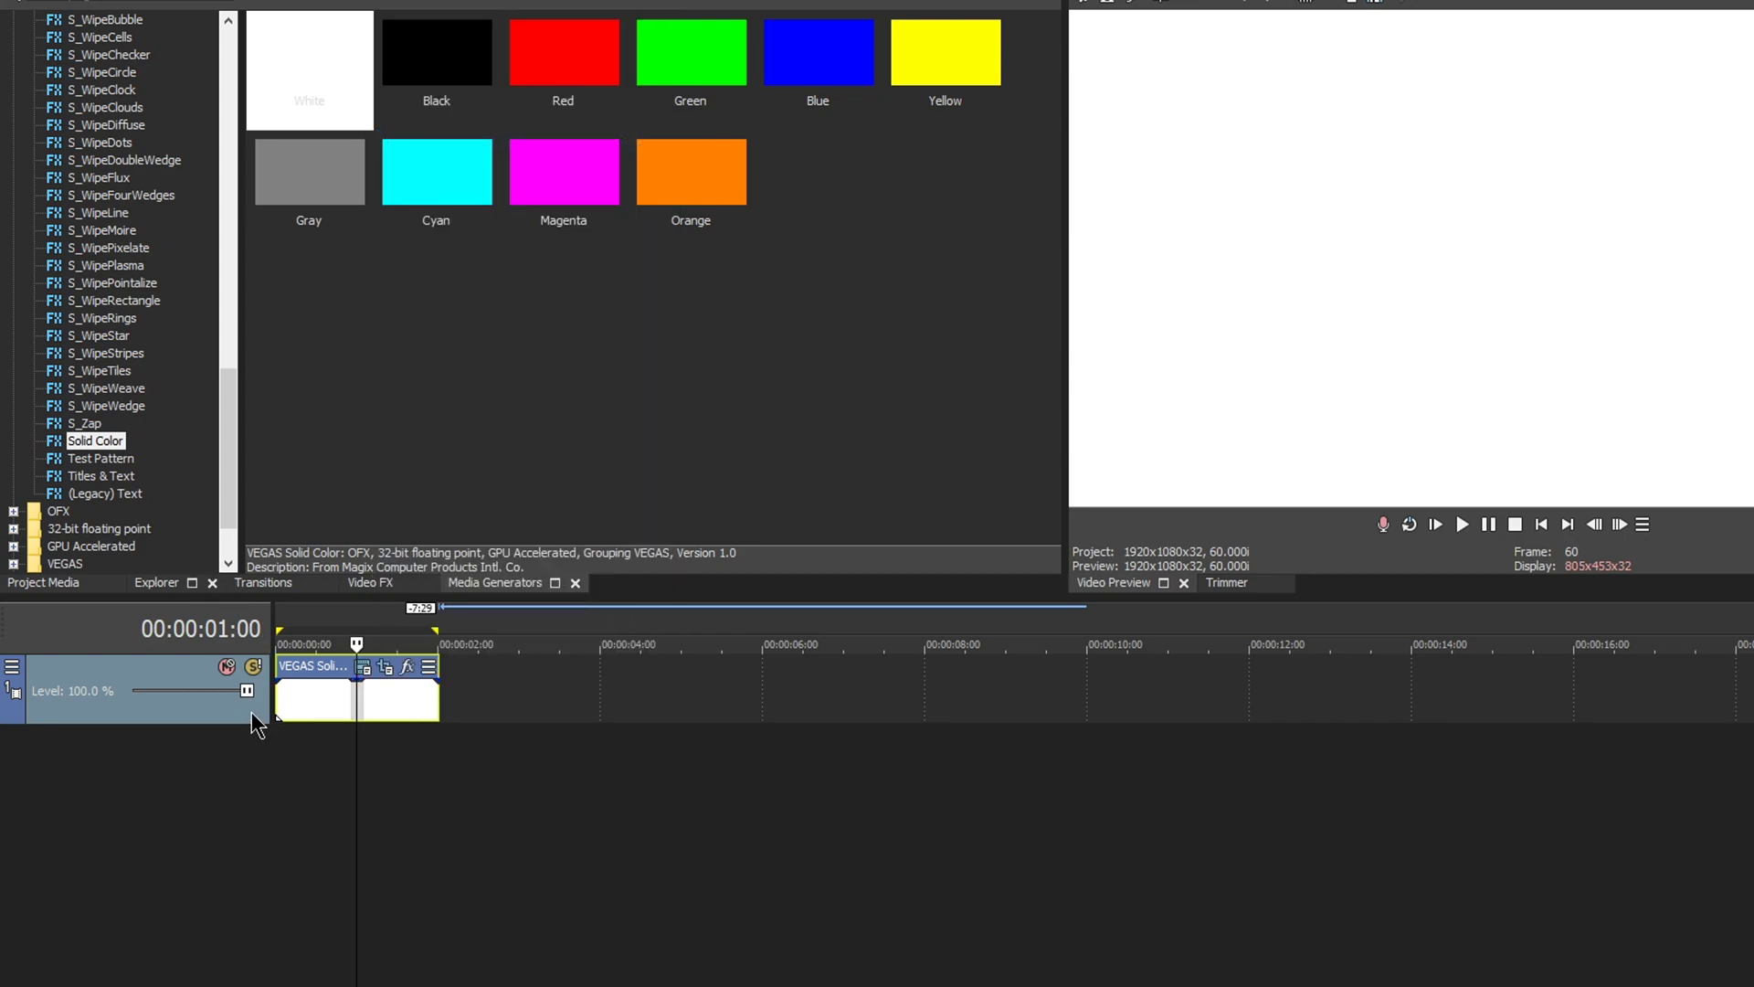
mouse_move(298, 696)
mouse_down()
mouse_move(301, 828)
mouse_move(308, 703)
mouse_up()
click(309, 771)
key(ctrl+v)
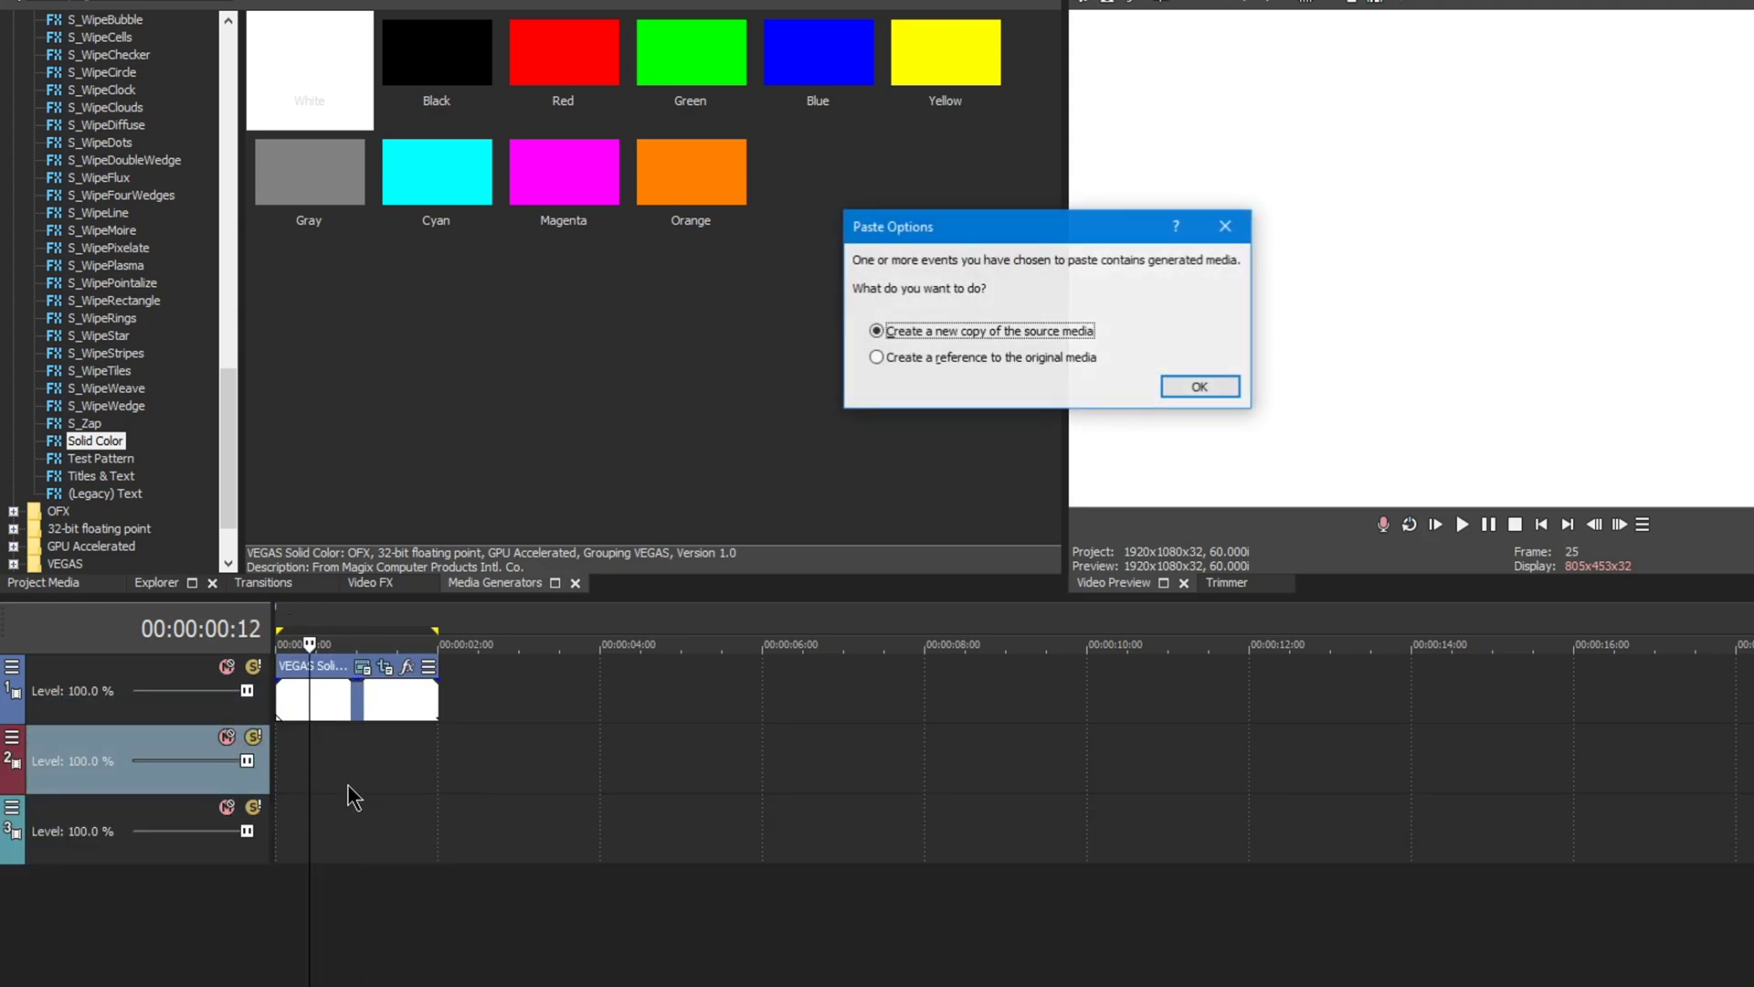
click(1204, 387)
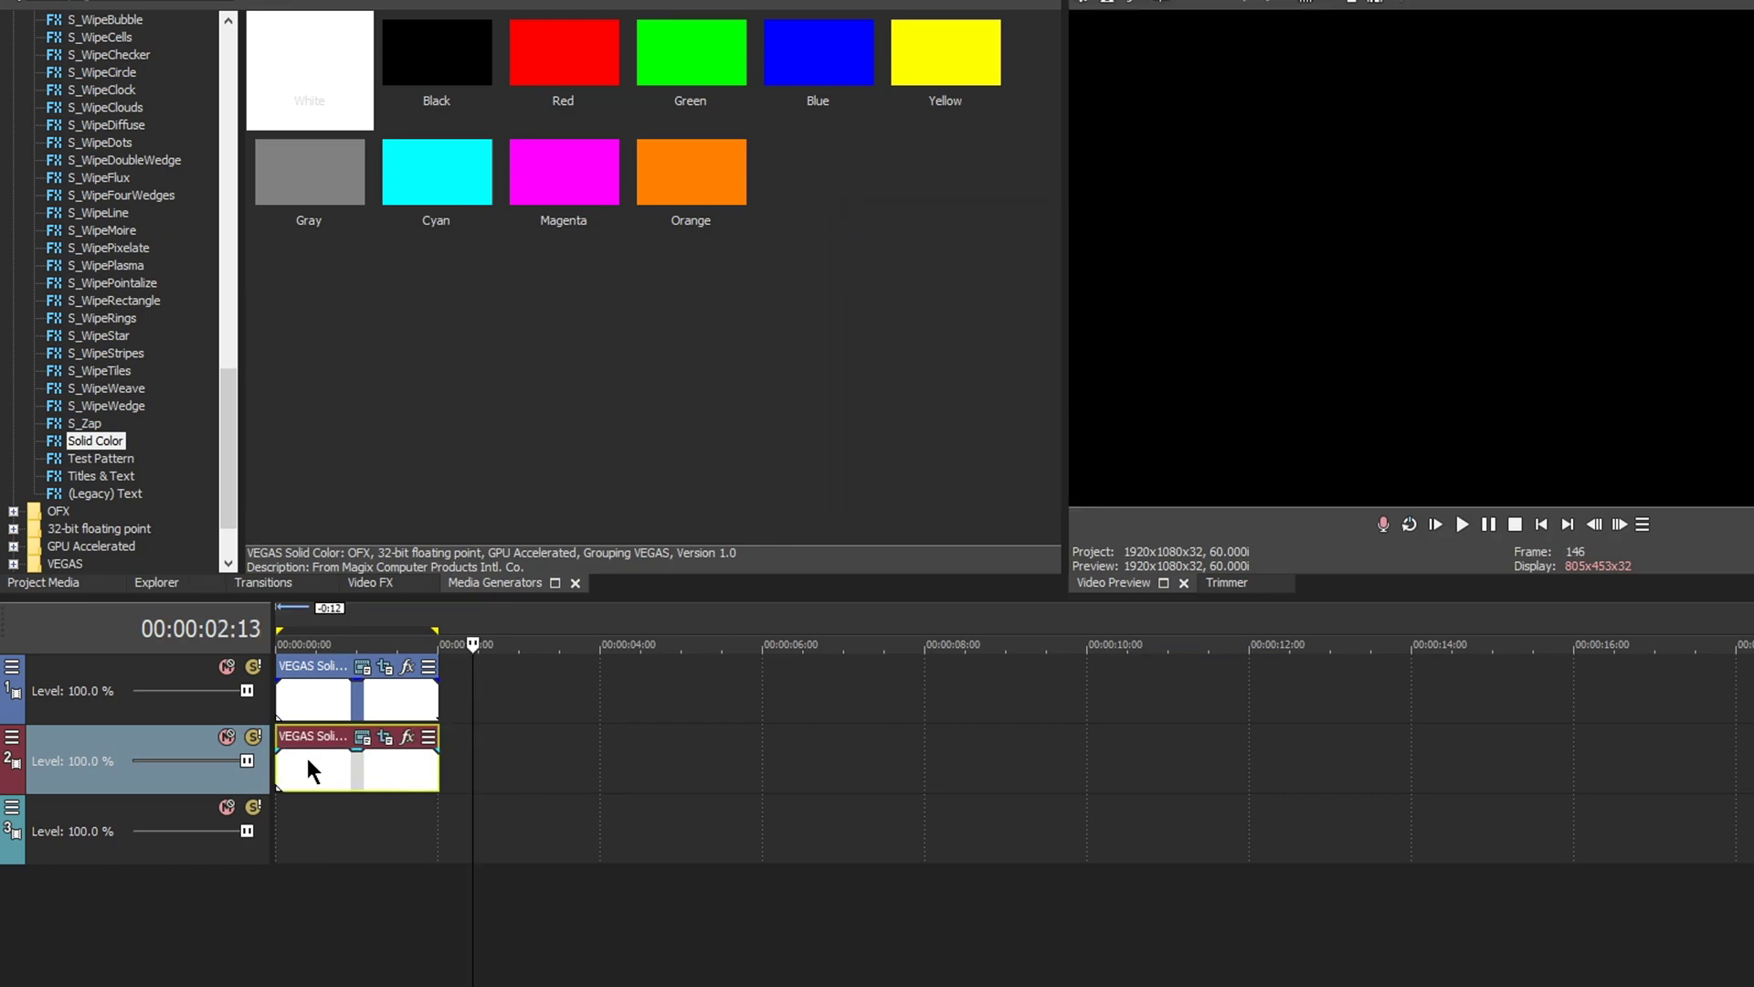
- Change the second track's solid color to pure red, 1.0, 0.0, 0.0, 1.0, and close the generator settings
click(371, 738)
click(430, 327)
click(384, 495)
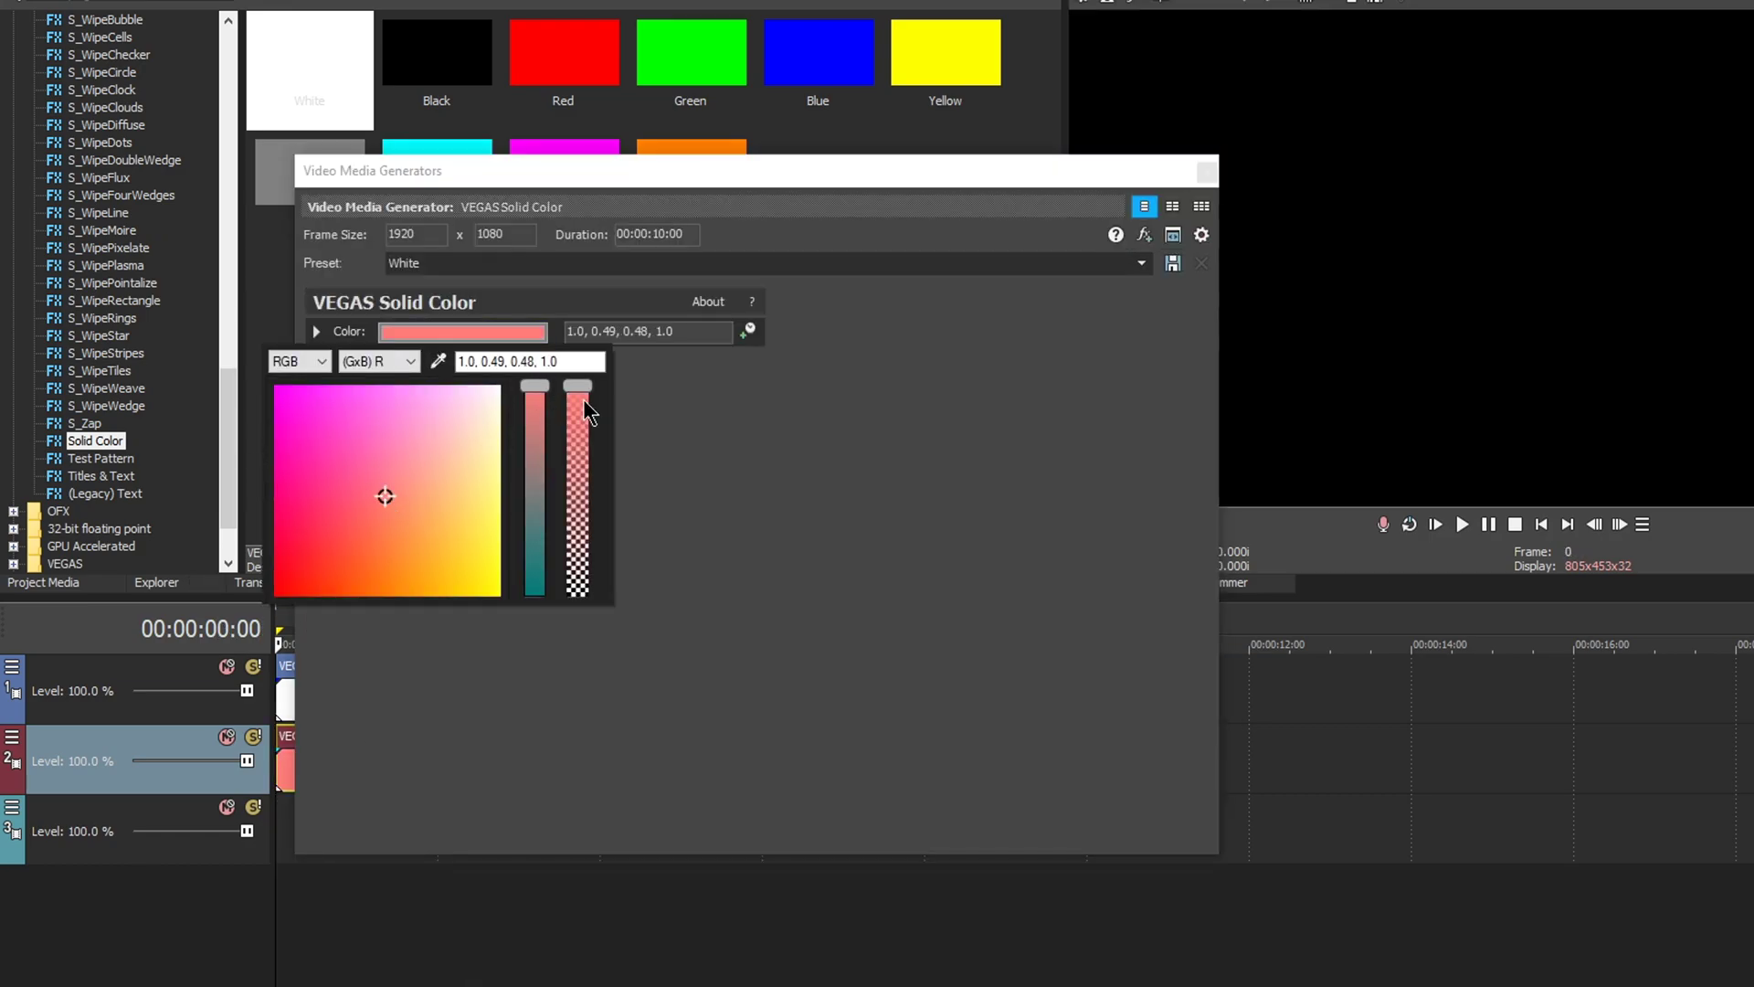
drag(391, 502, 188, 685)
click(654, 571)
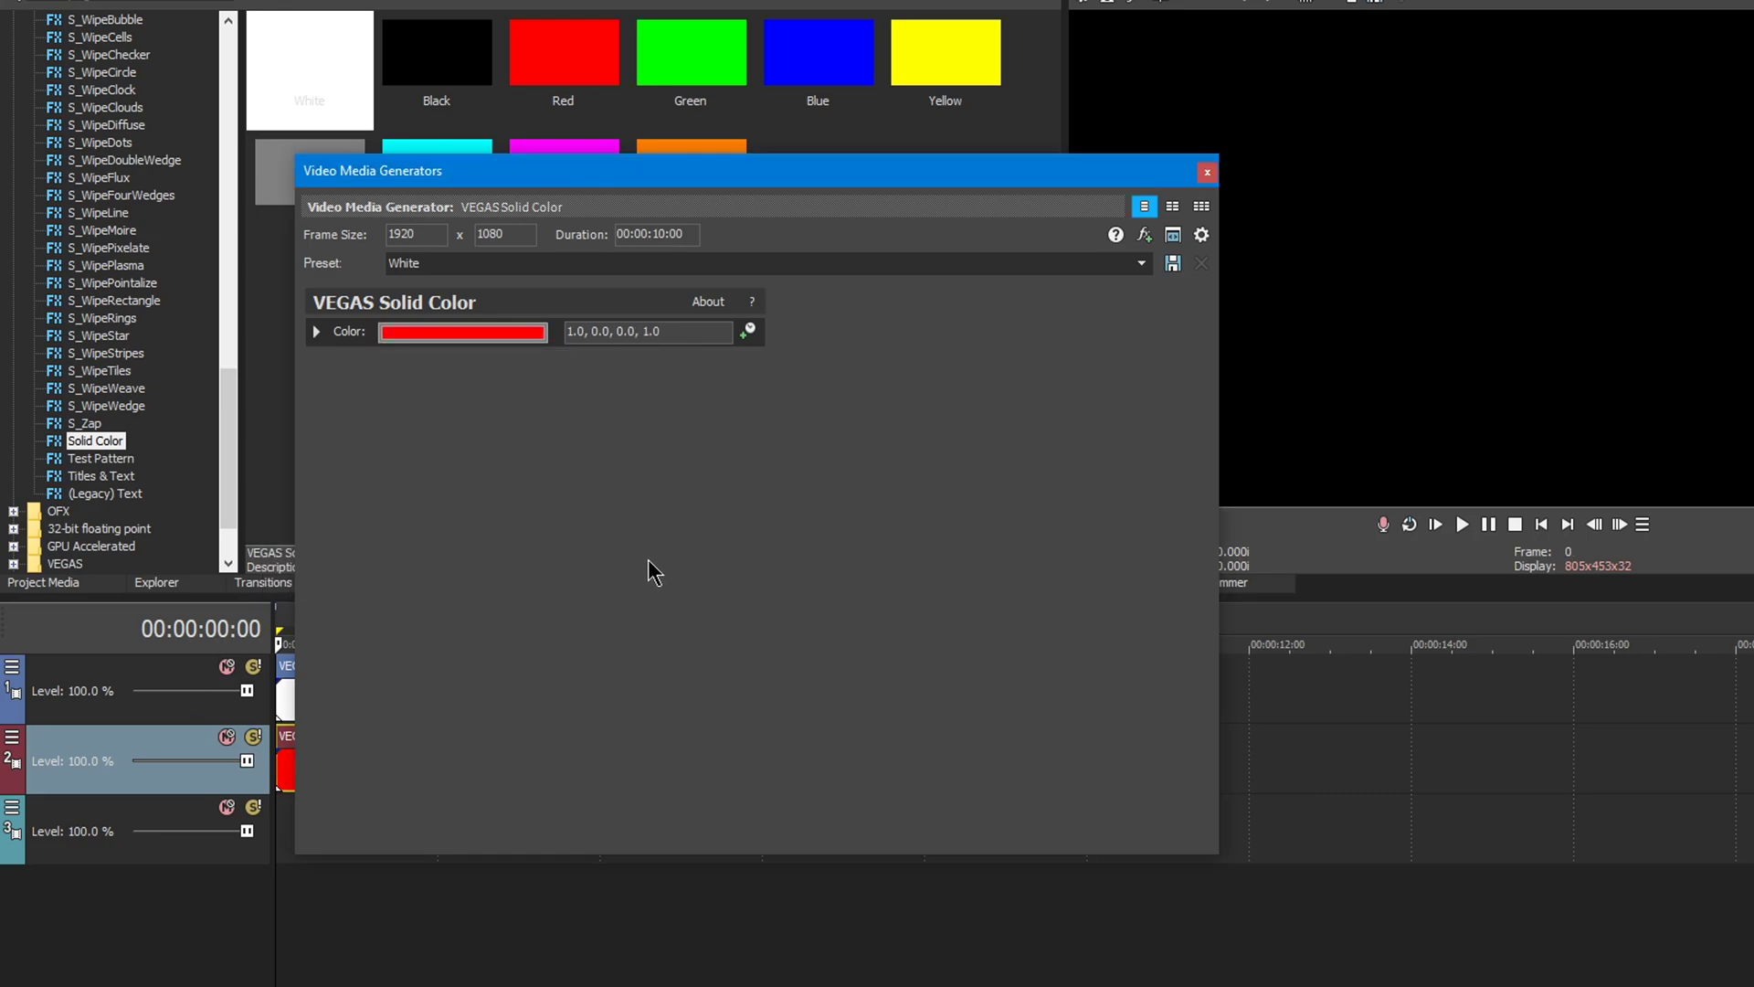
click(1208, 173)
- In the red event's Pan/Crop, move the mask at 00:00:00:00 slightly closer to the frame, to about X -4,510
click(385, 737)
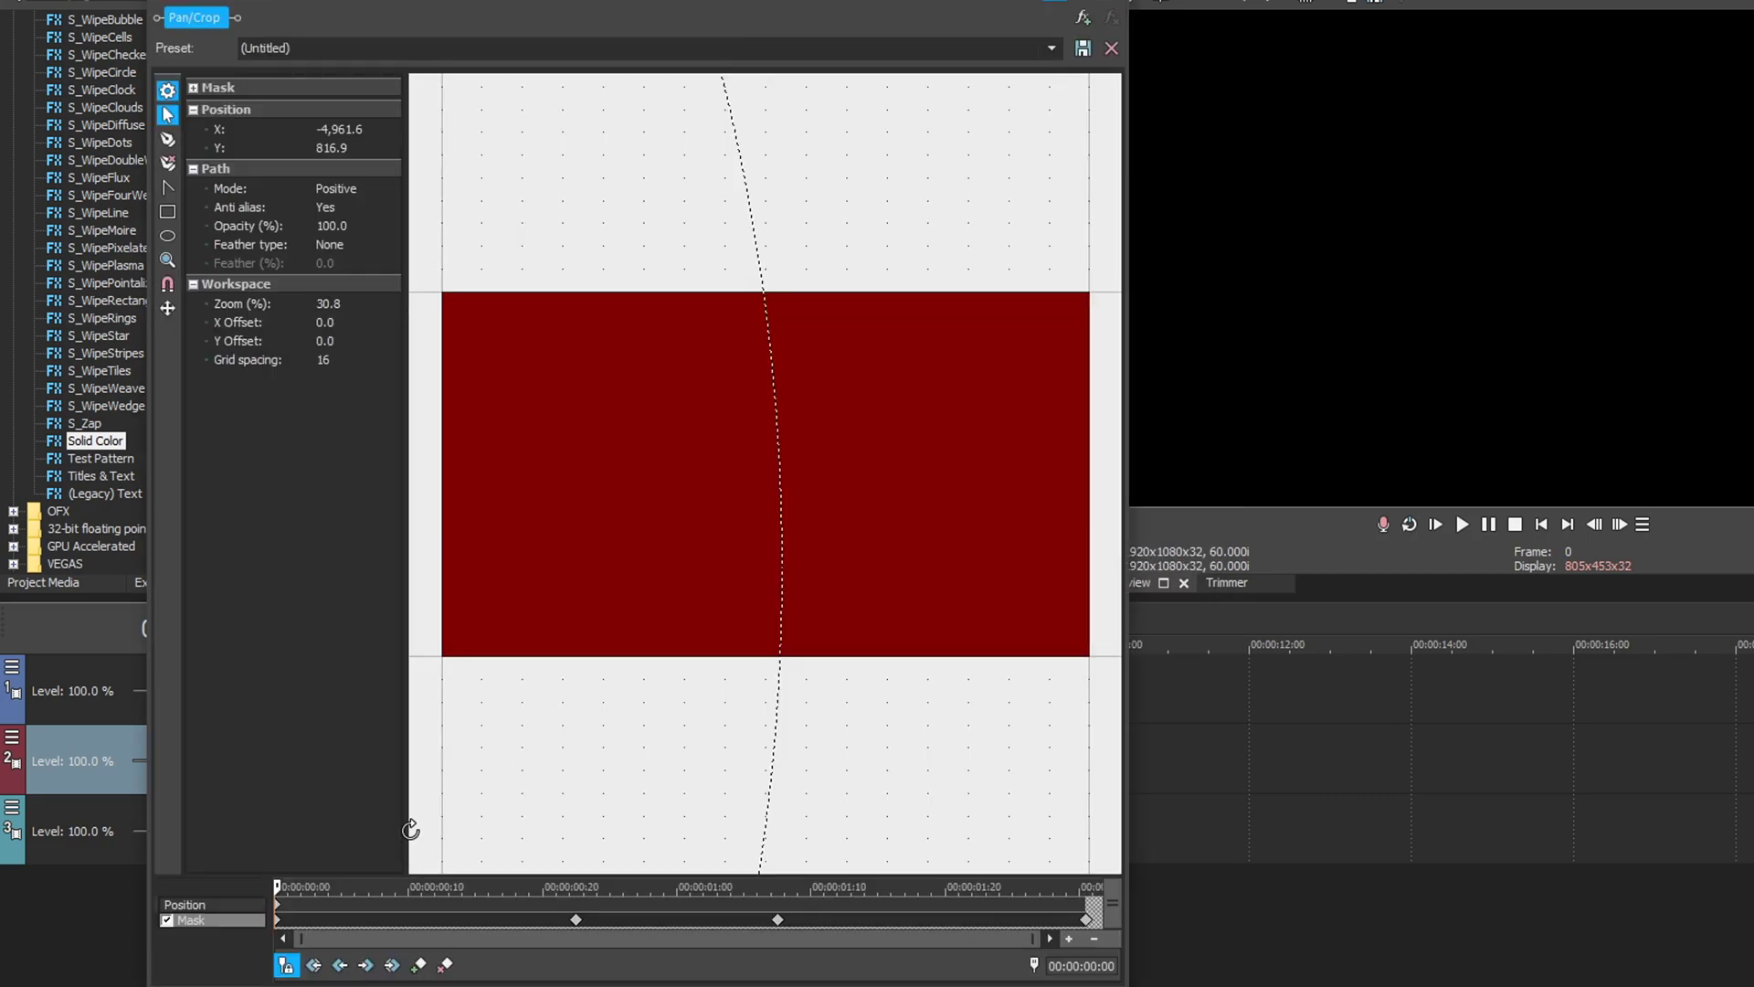
scroll(724, 572, down, 10)
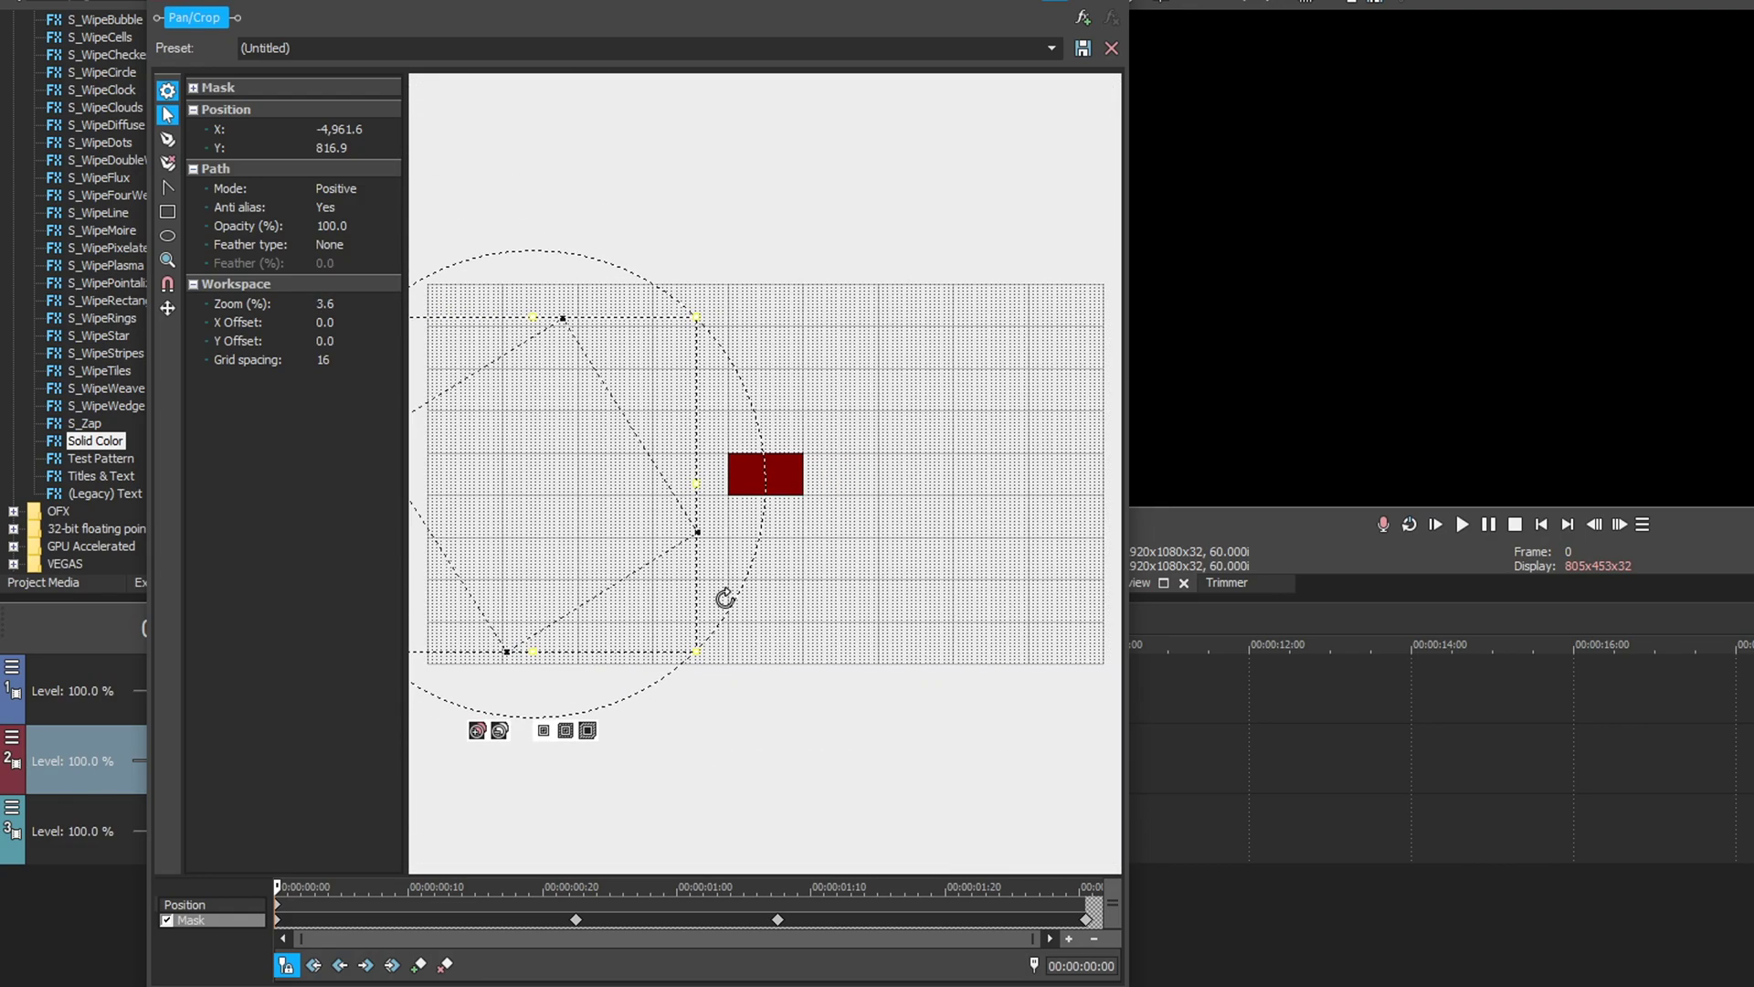
scroll(708, 597, up, 1)
drag(644, 517, 658, 517)
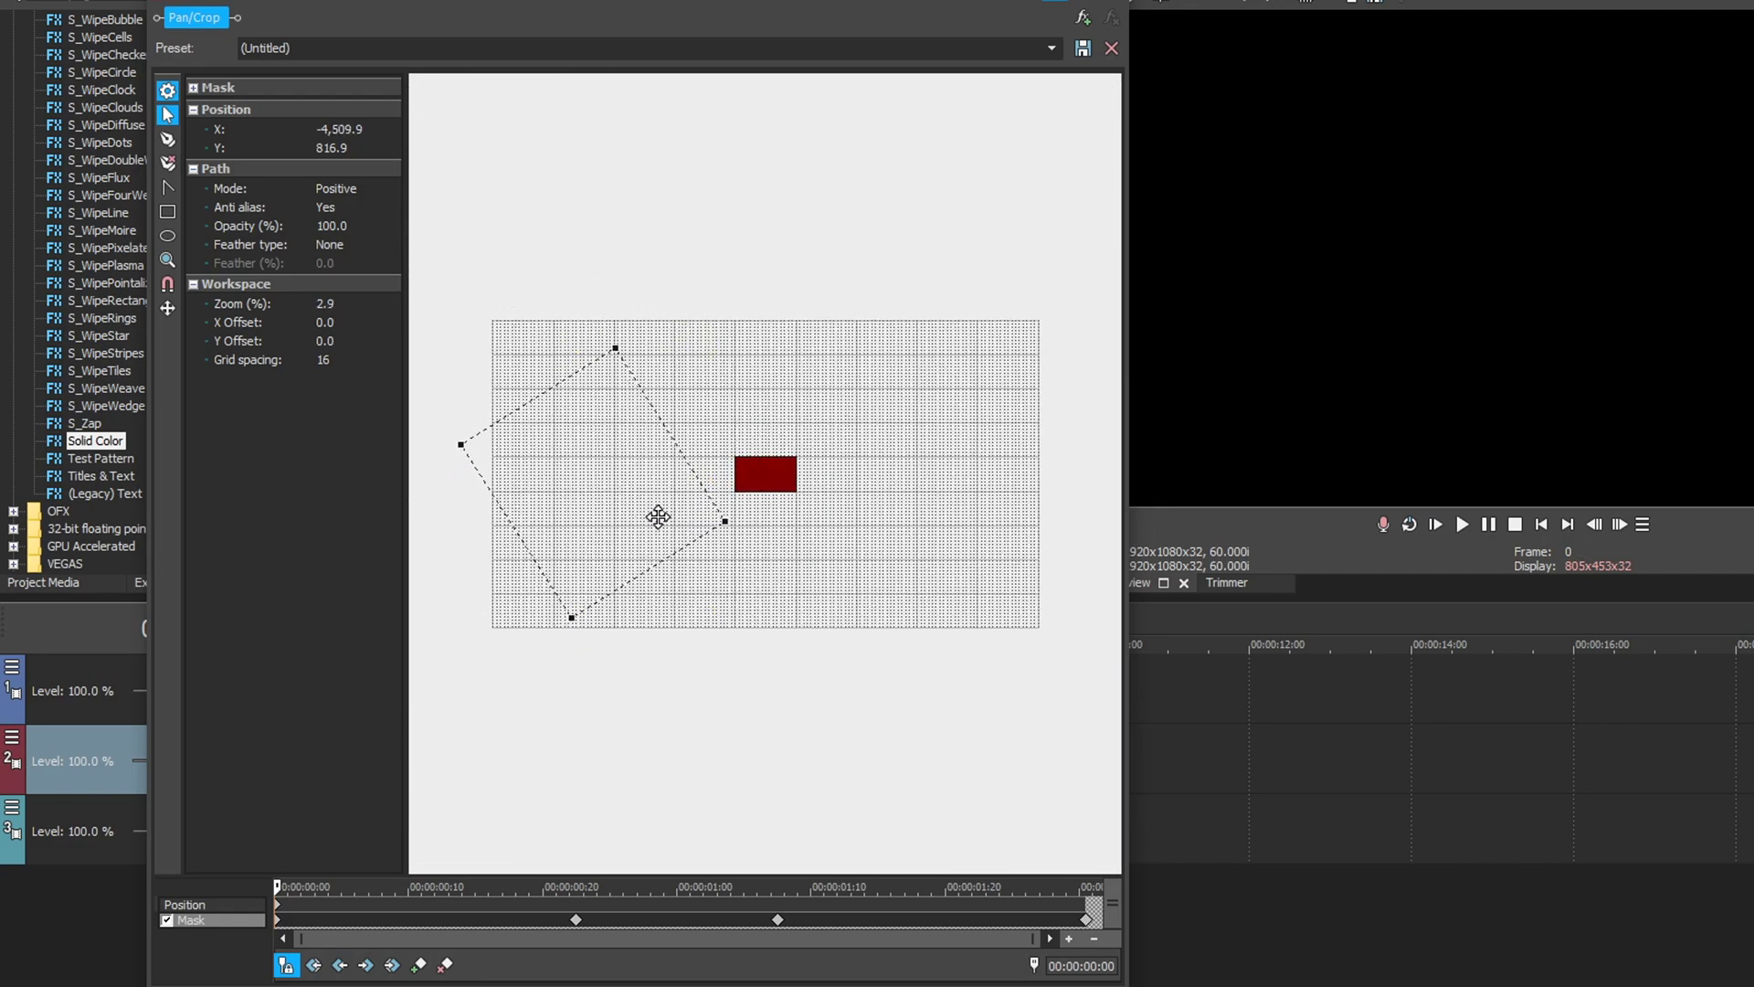
- At the 00:00:01:07 keyframe, shift the red event's mask left to about X 773, preview the mask animation and close Pan/Crop
drag(281, 884, 765, 932)
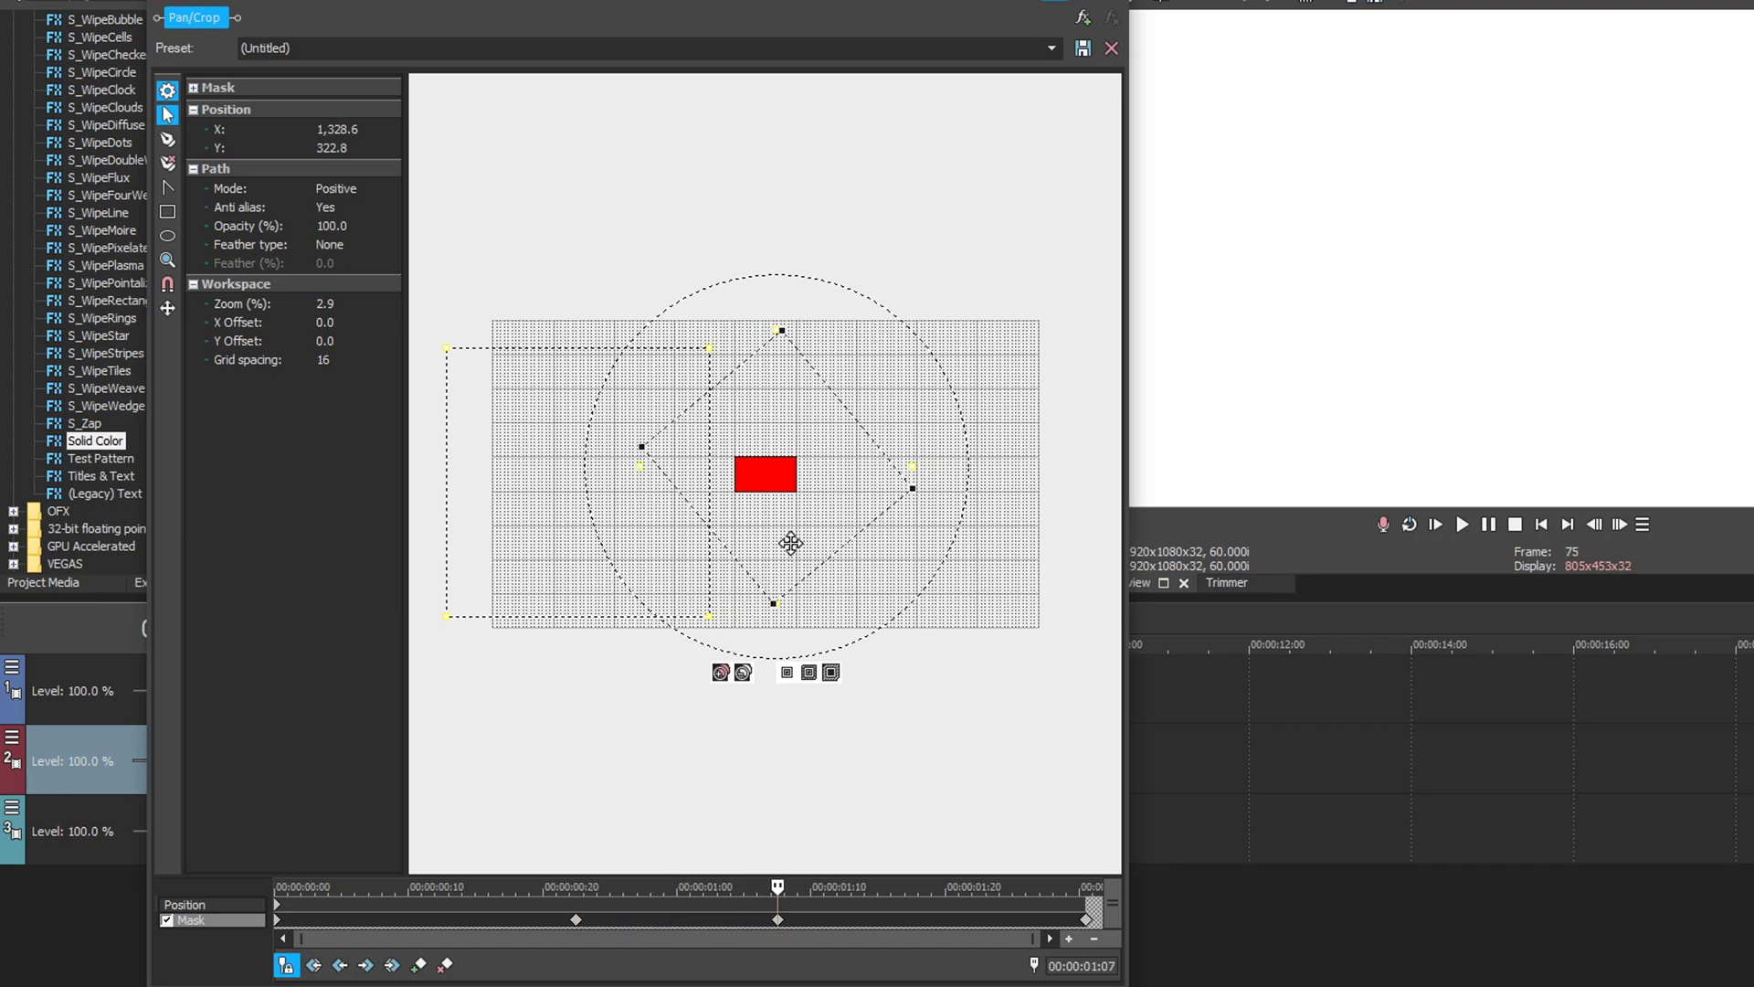
drag(791, 543, 771, 540)
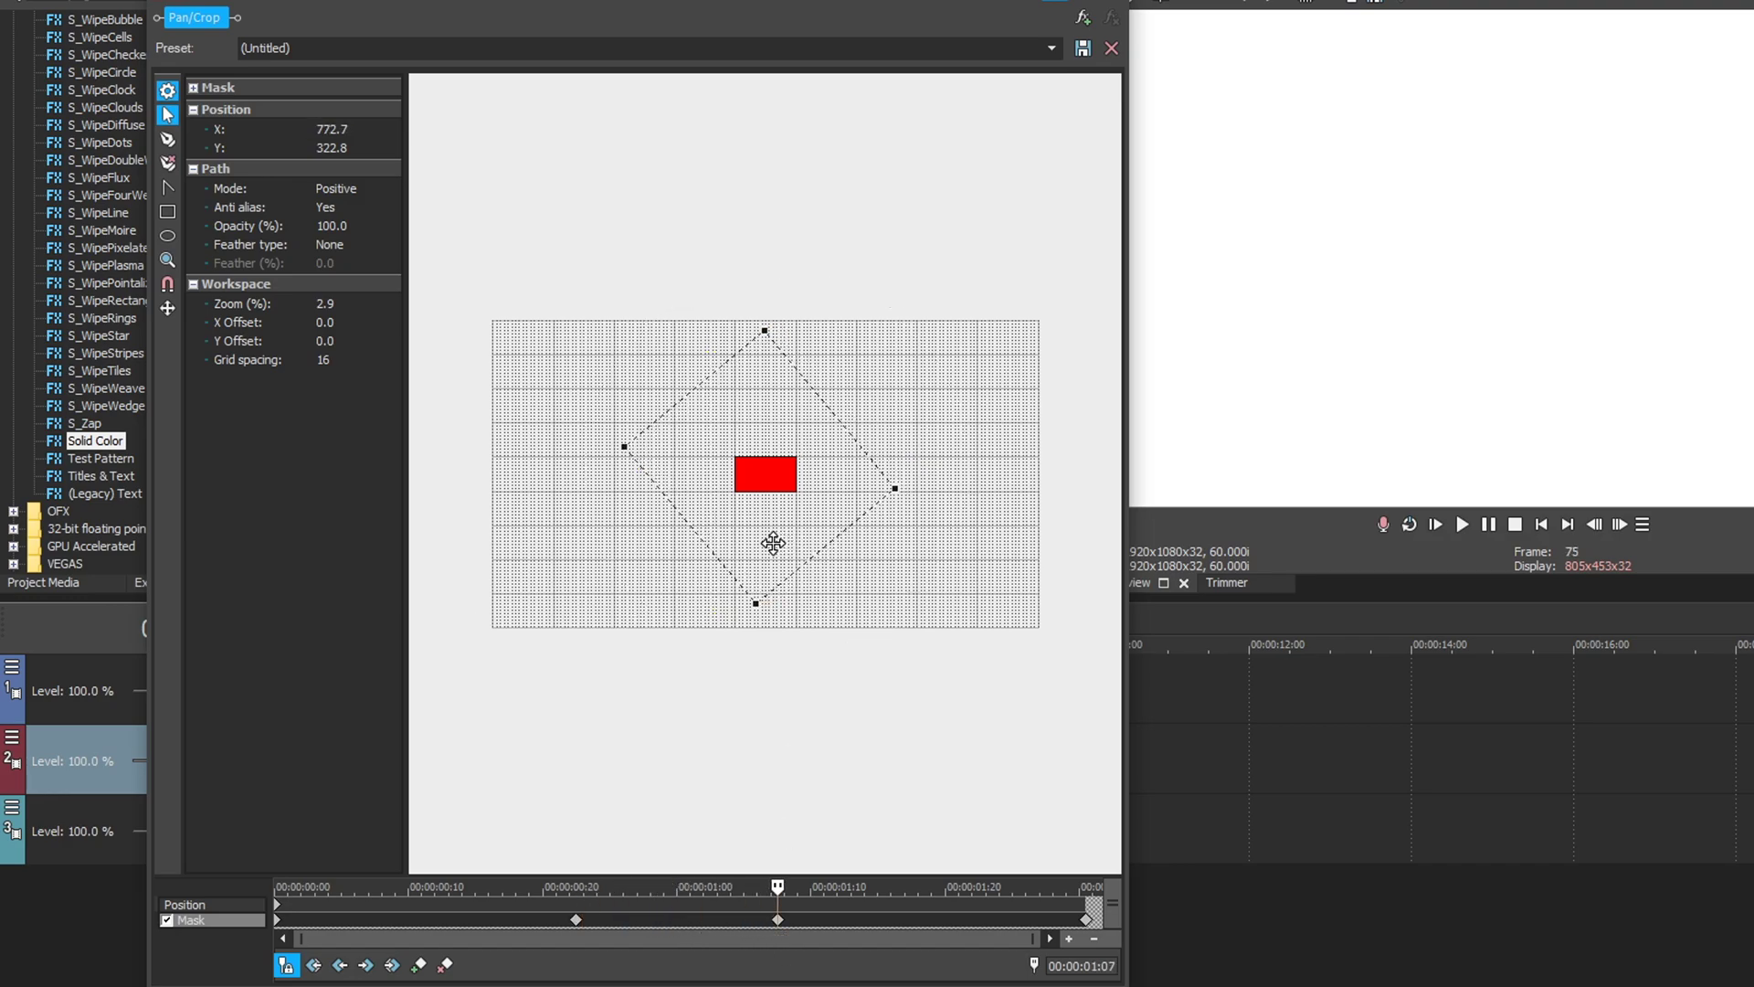
drag(778, 891, 276, 890)
click(1119, 8)
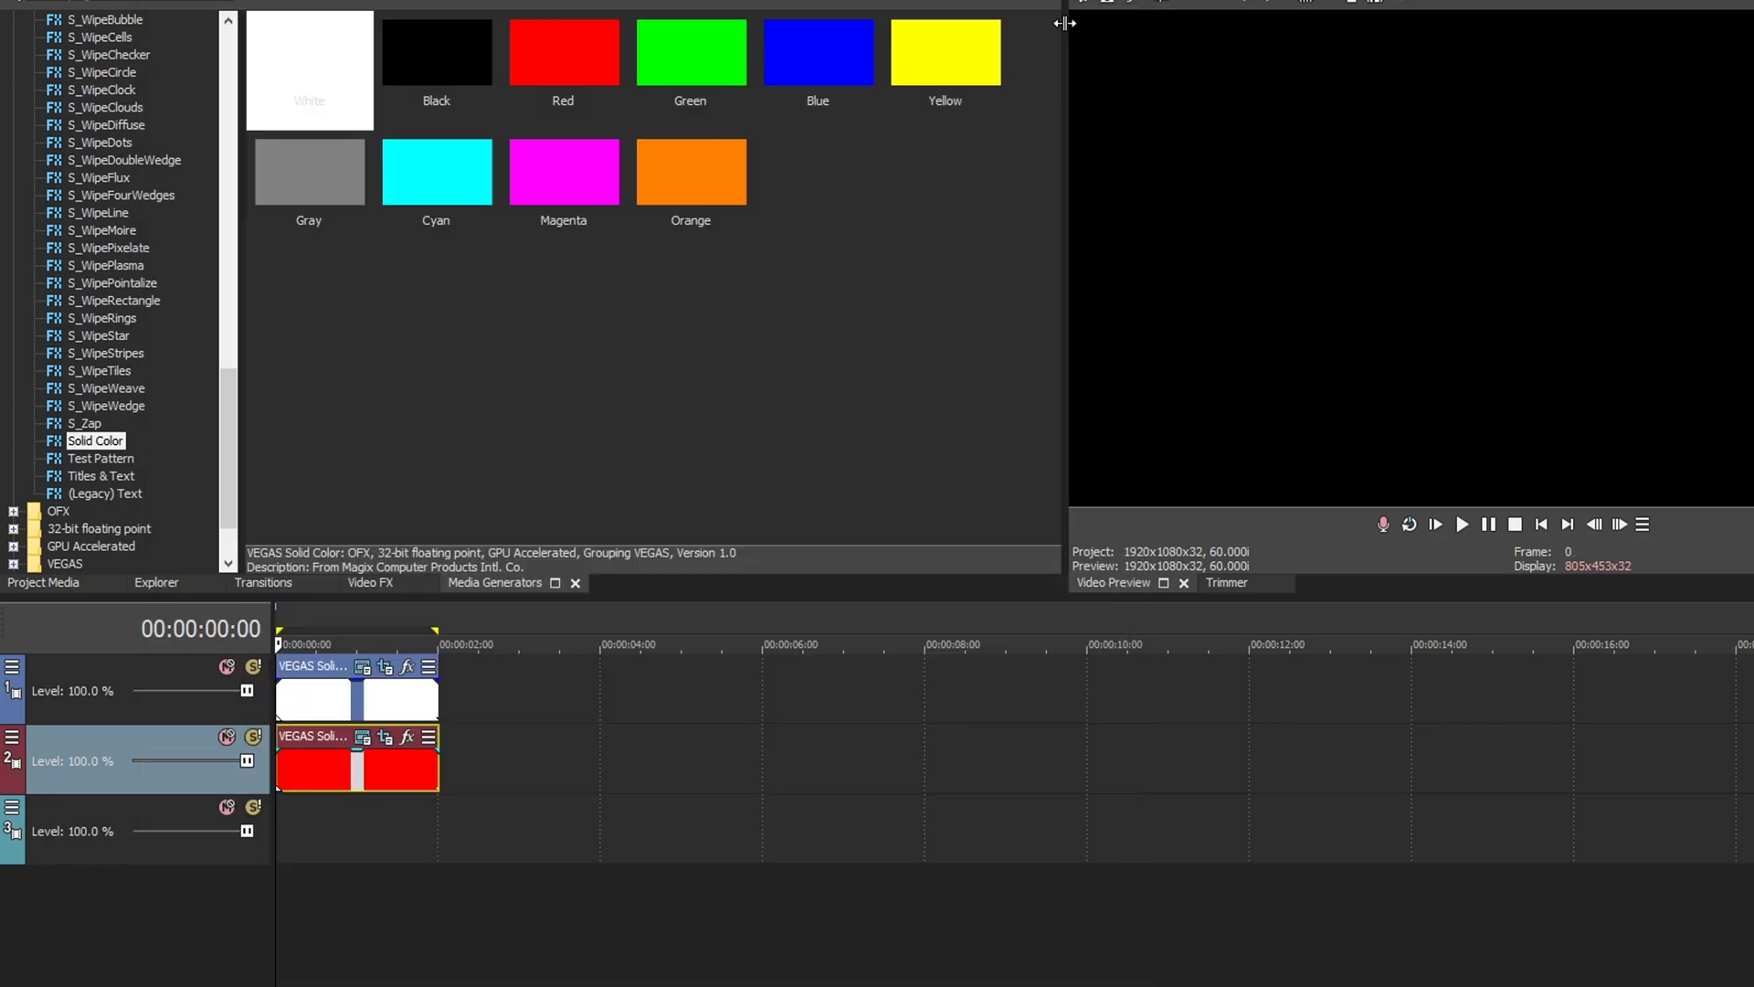
- Paste a new copy of the white event onto the third track and align it with the start of the timeline
click(373, 775)
click(349, 846)
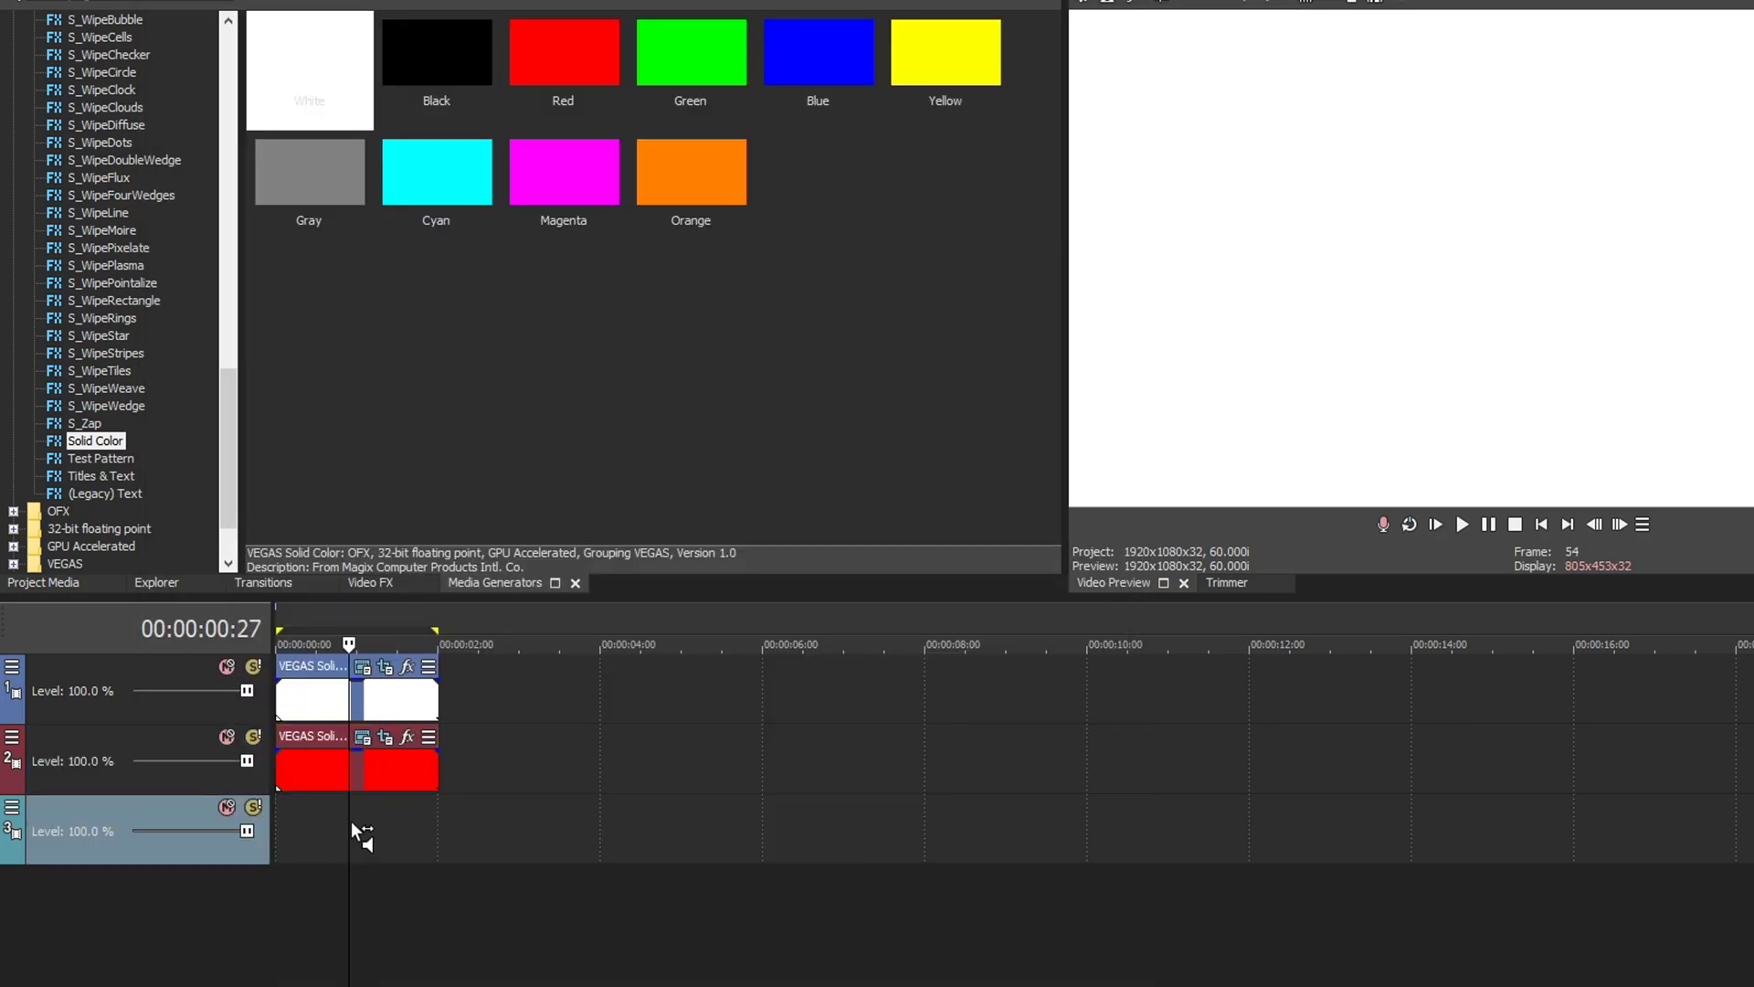
key(ctrl+v)
click(1233, 388)
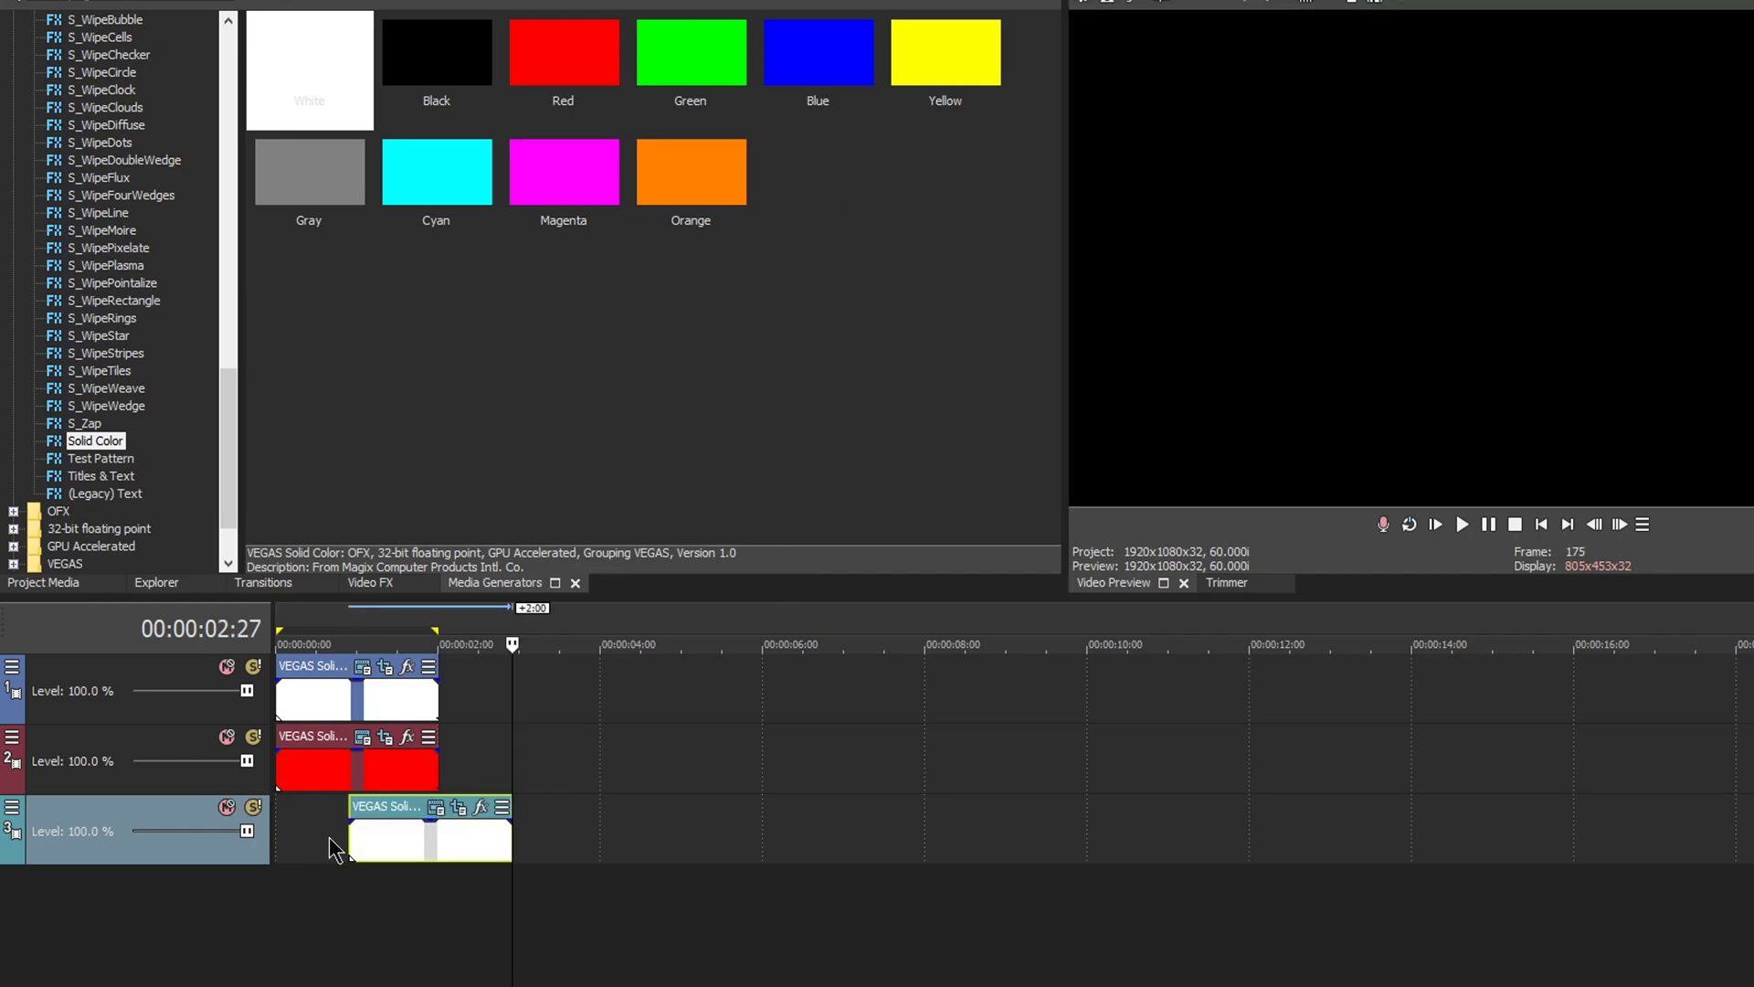
click(384, 809)
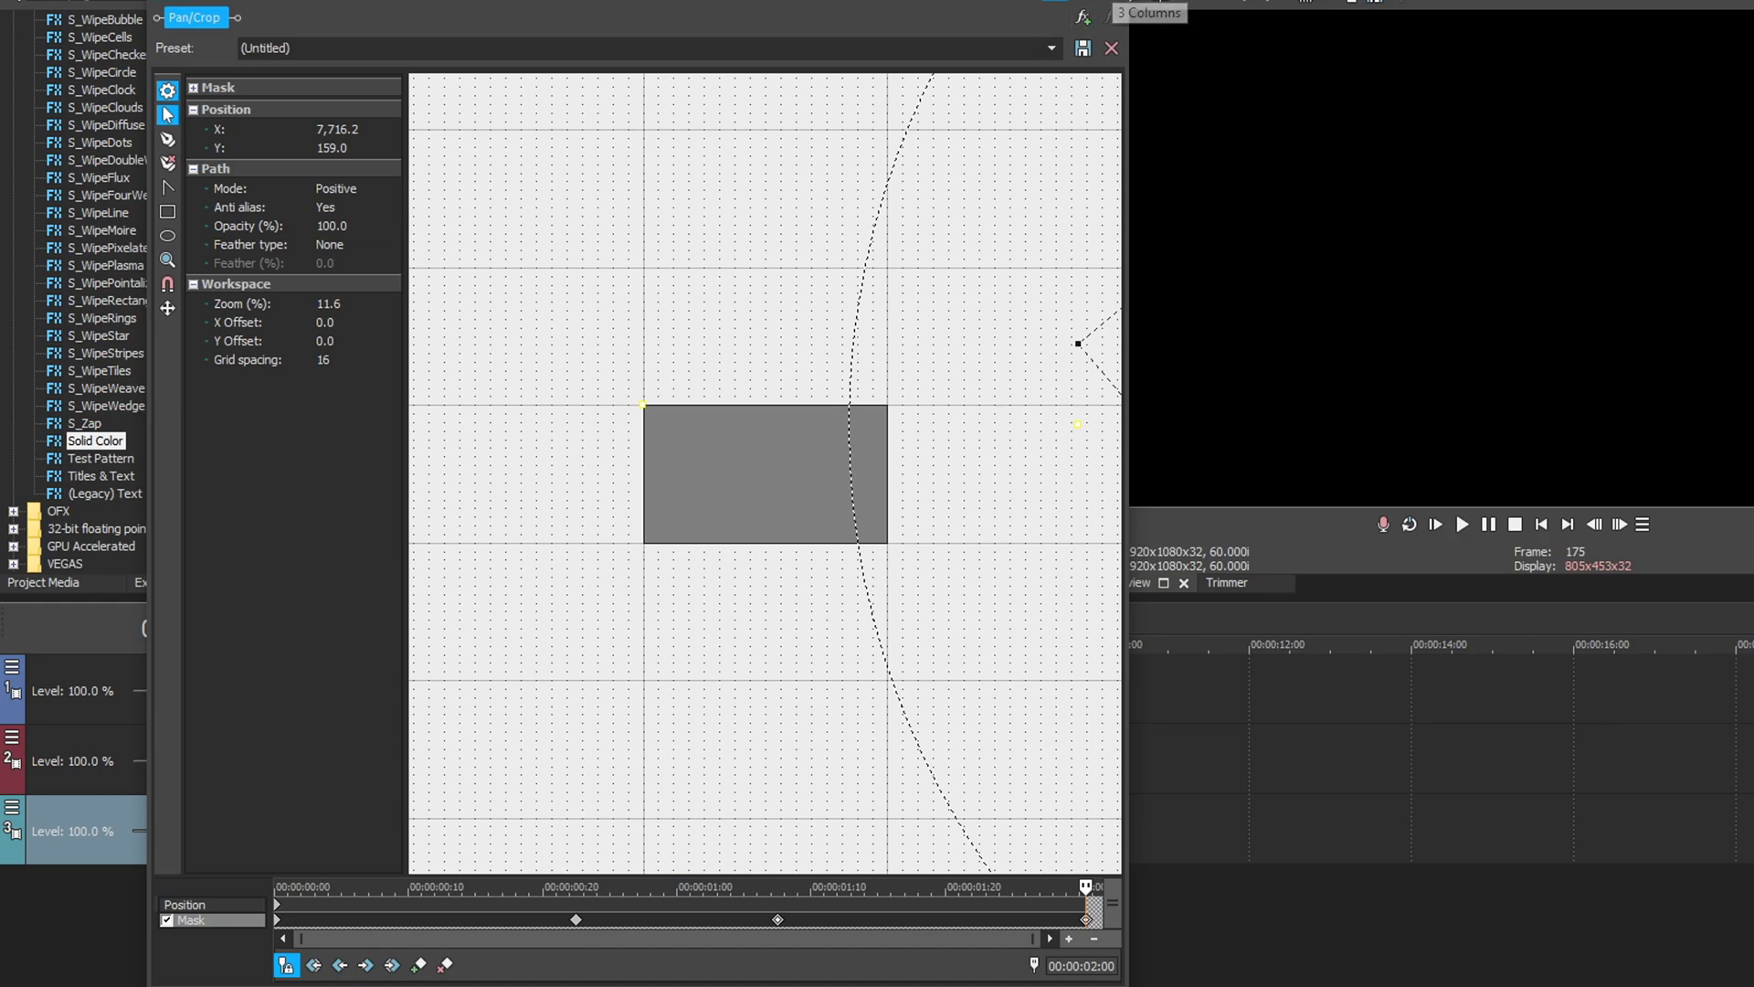
click(1122, 11)
- Change the third track's solid color to bright green, 0.46, 1.0, 0.25, 1.0, and close the generator settings
click(385, 846)
click(362, 807)
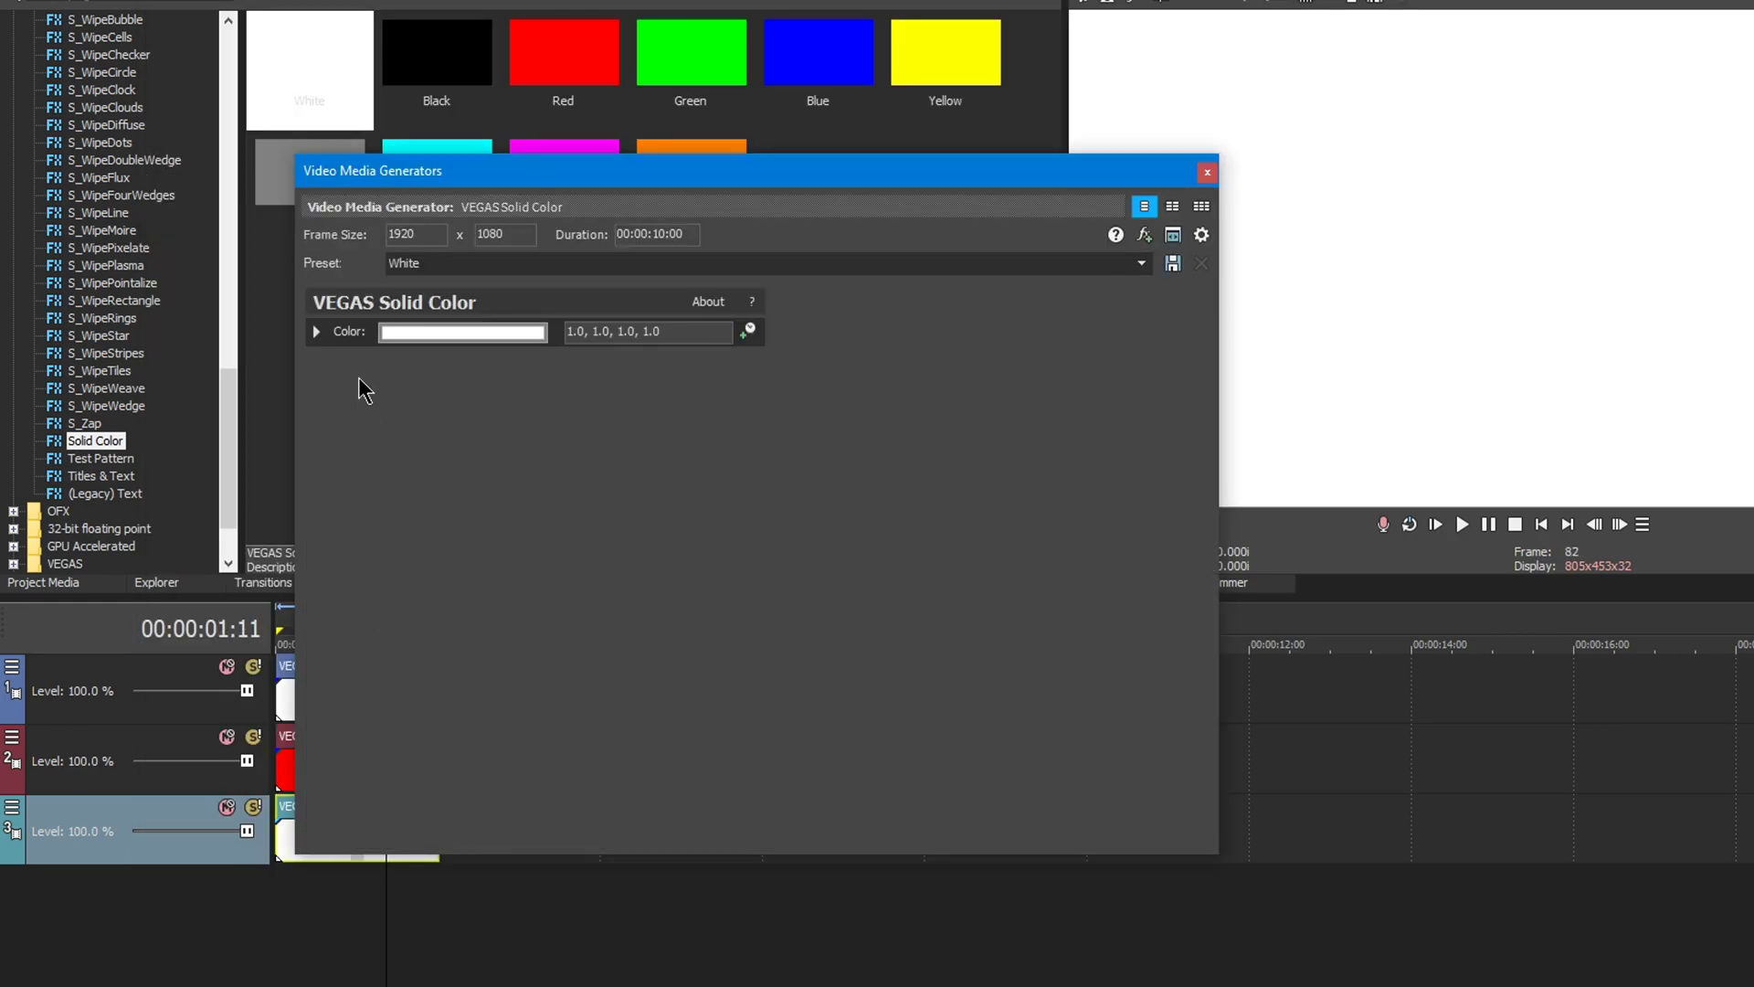
click(420, 334)
click(417, 441)
drag(535, 386, 532, 569)
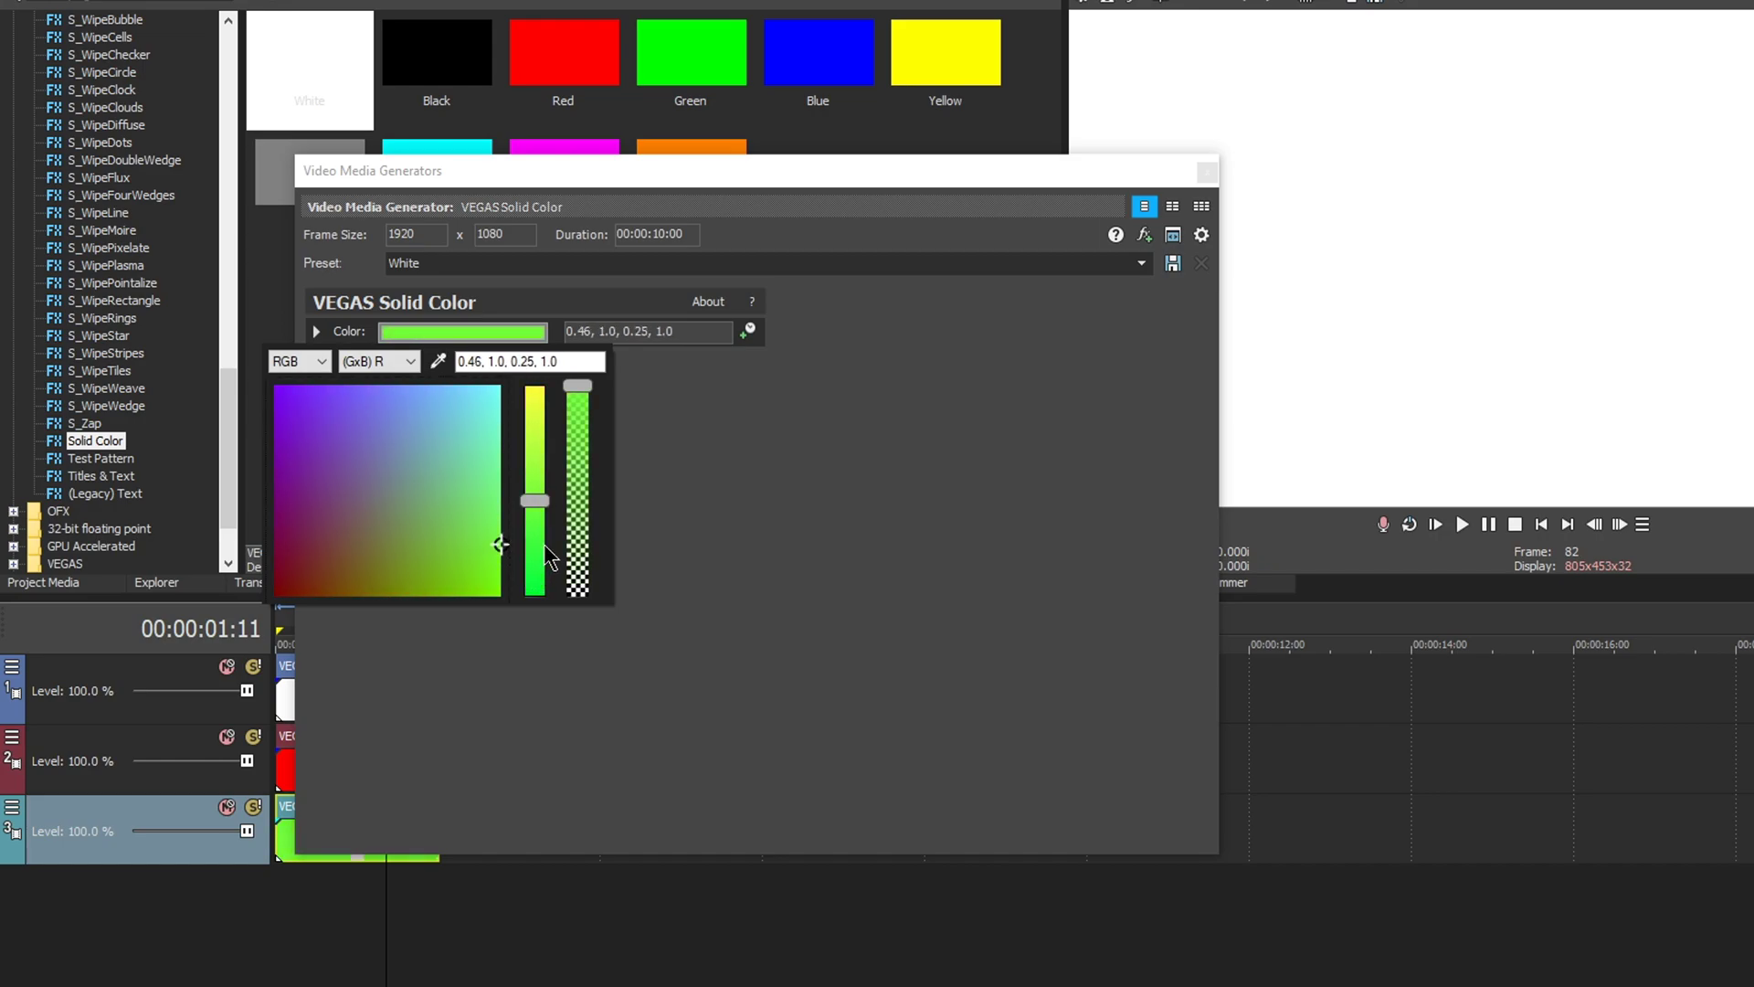
click(1207, 172)
- In the green event's Pan/Crop, move the mask at 00:00:00:00 closer to the frame's left edge, to about X -4,332
click(384, 807)
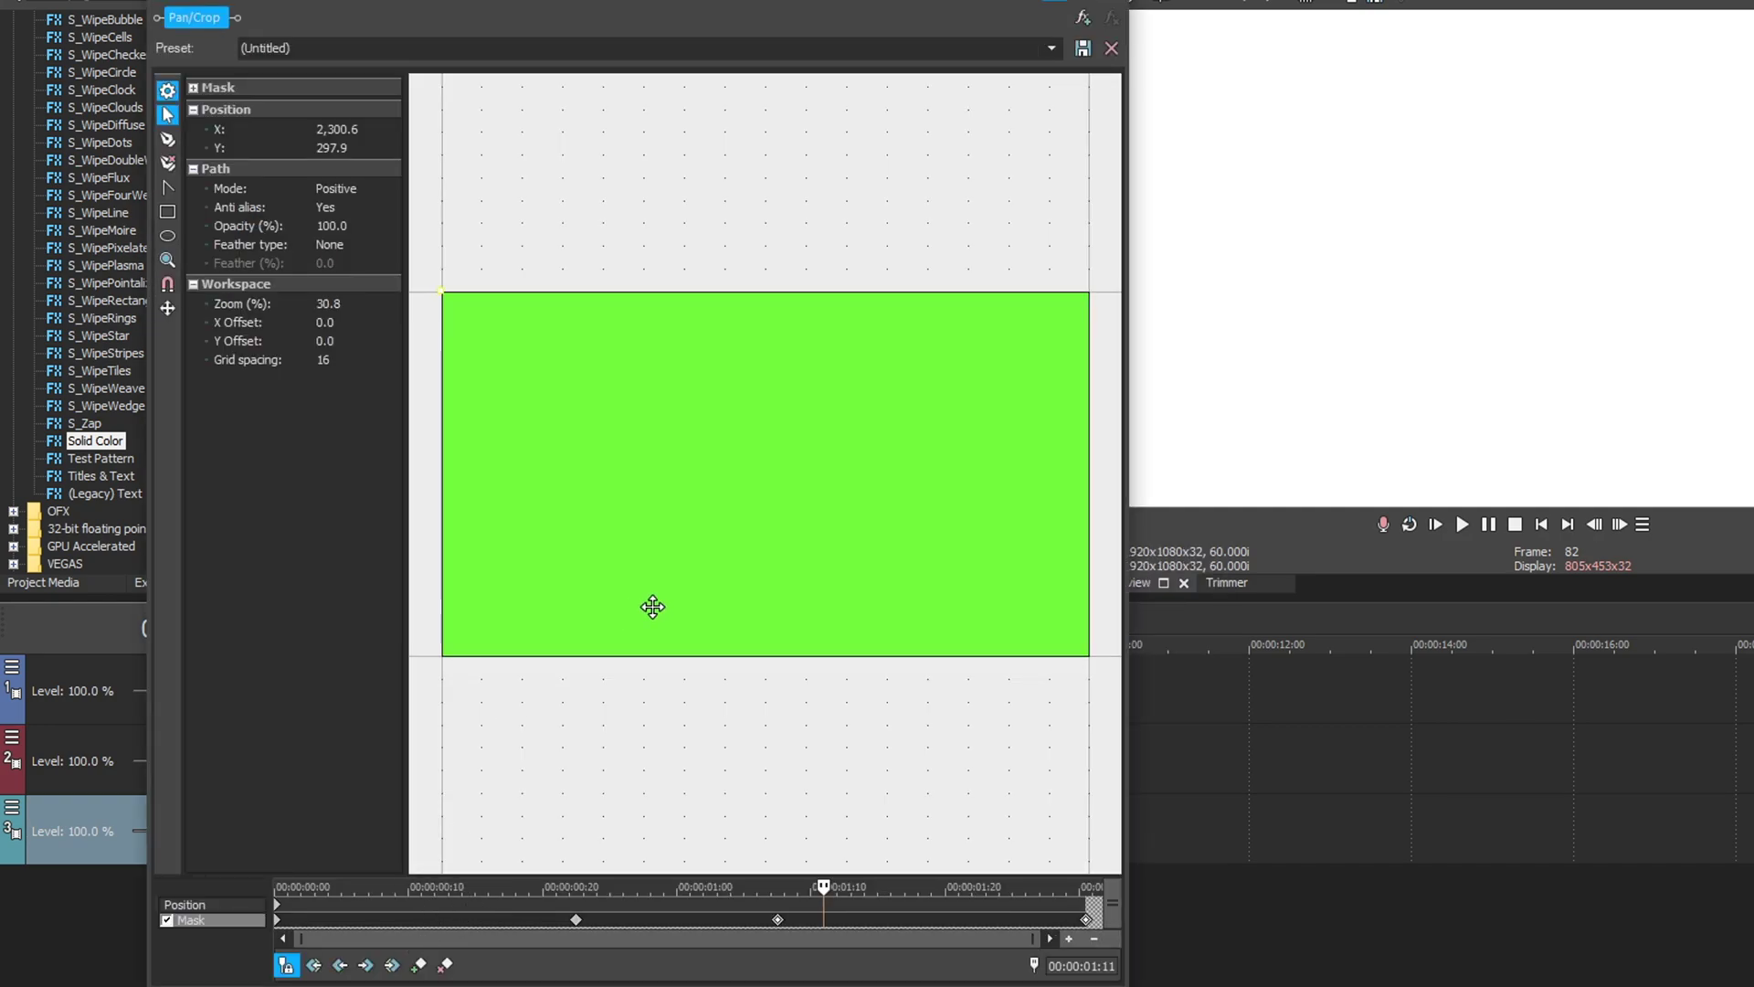
scroll(741, 621, down, 8)
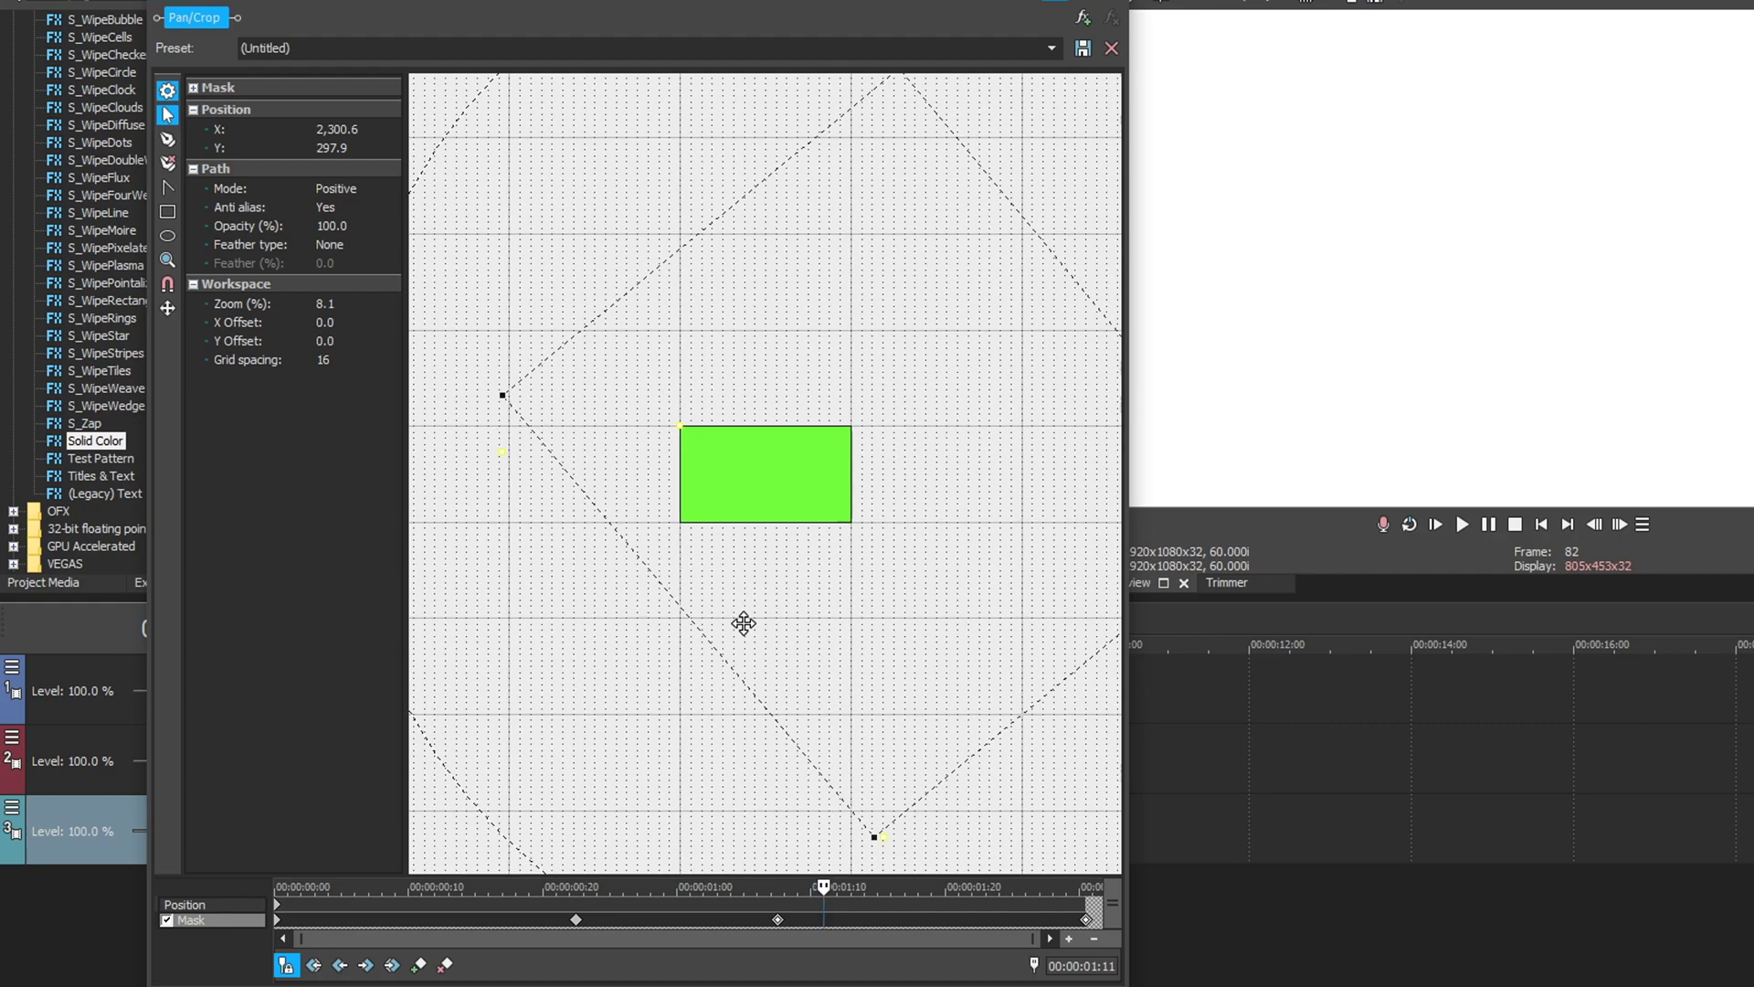
drag(825, 888, 277, 886)
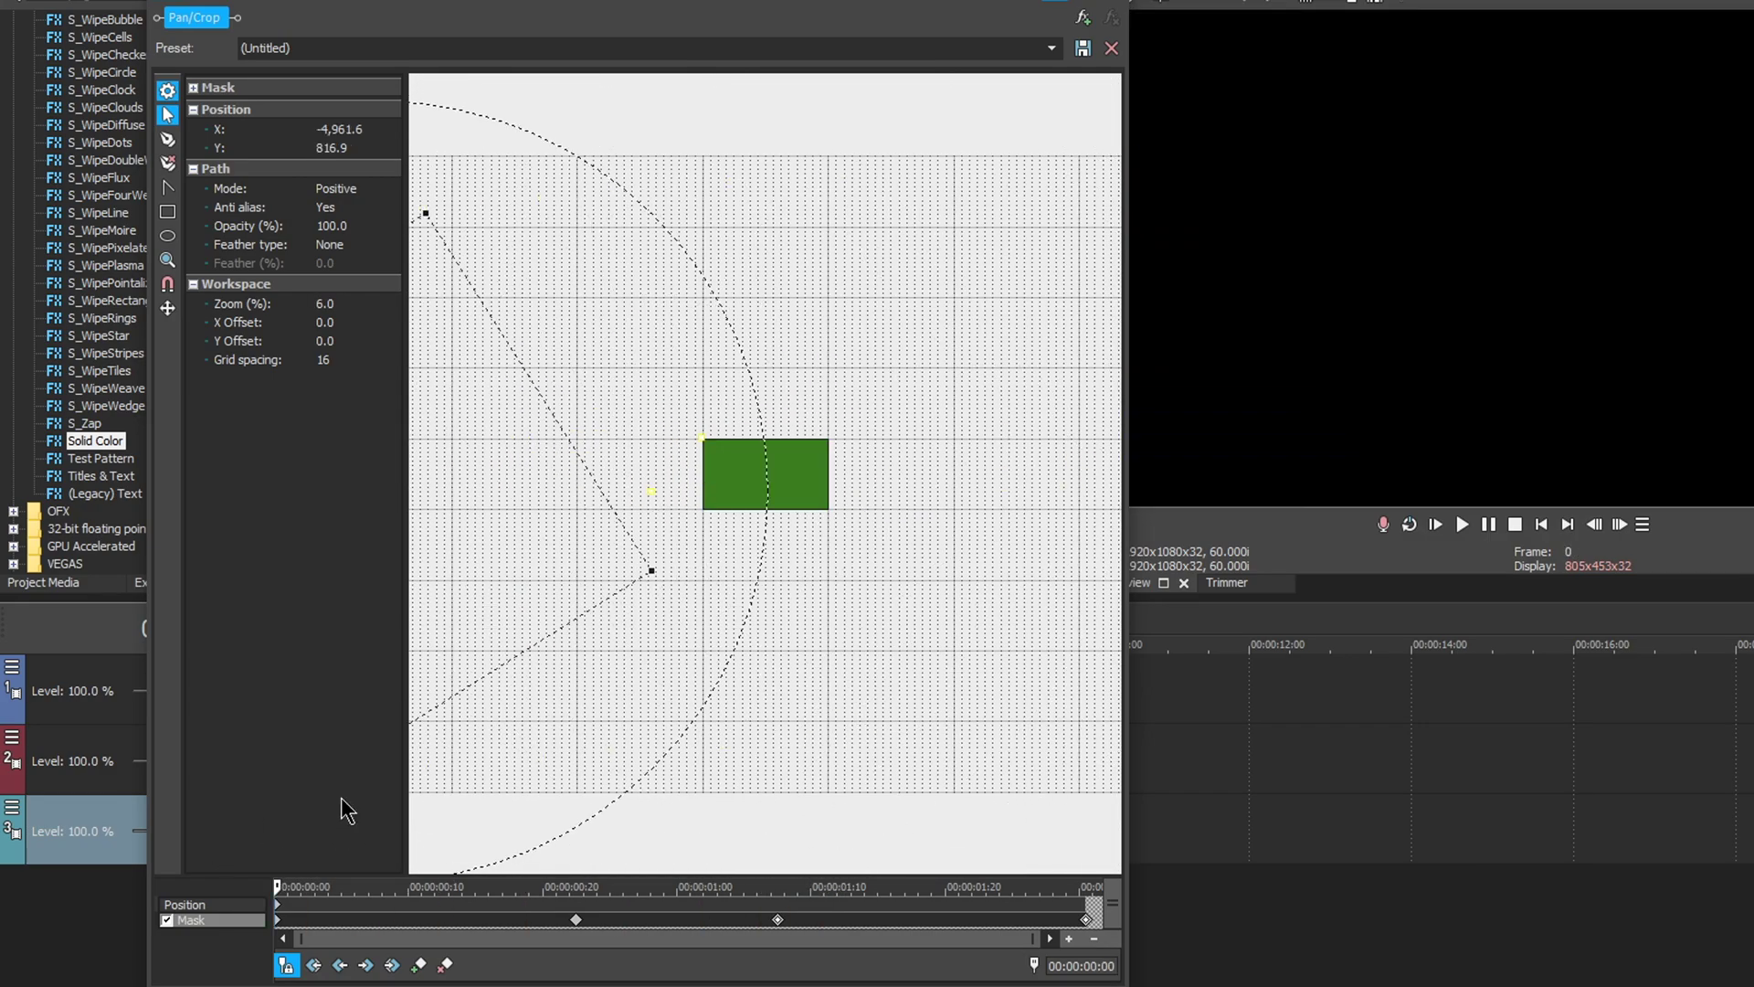
scroll(673, 626, down, 5)
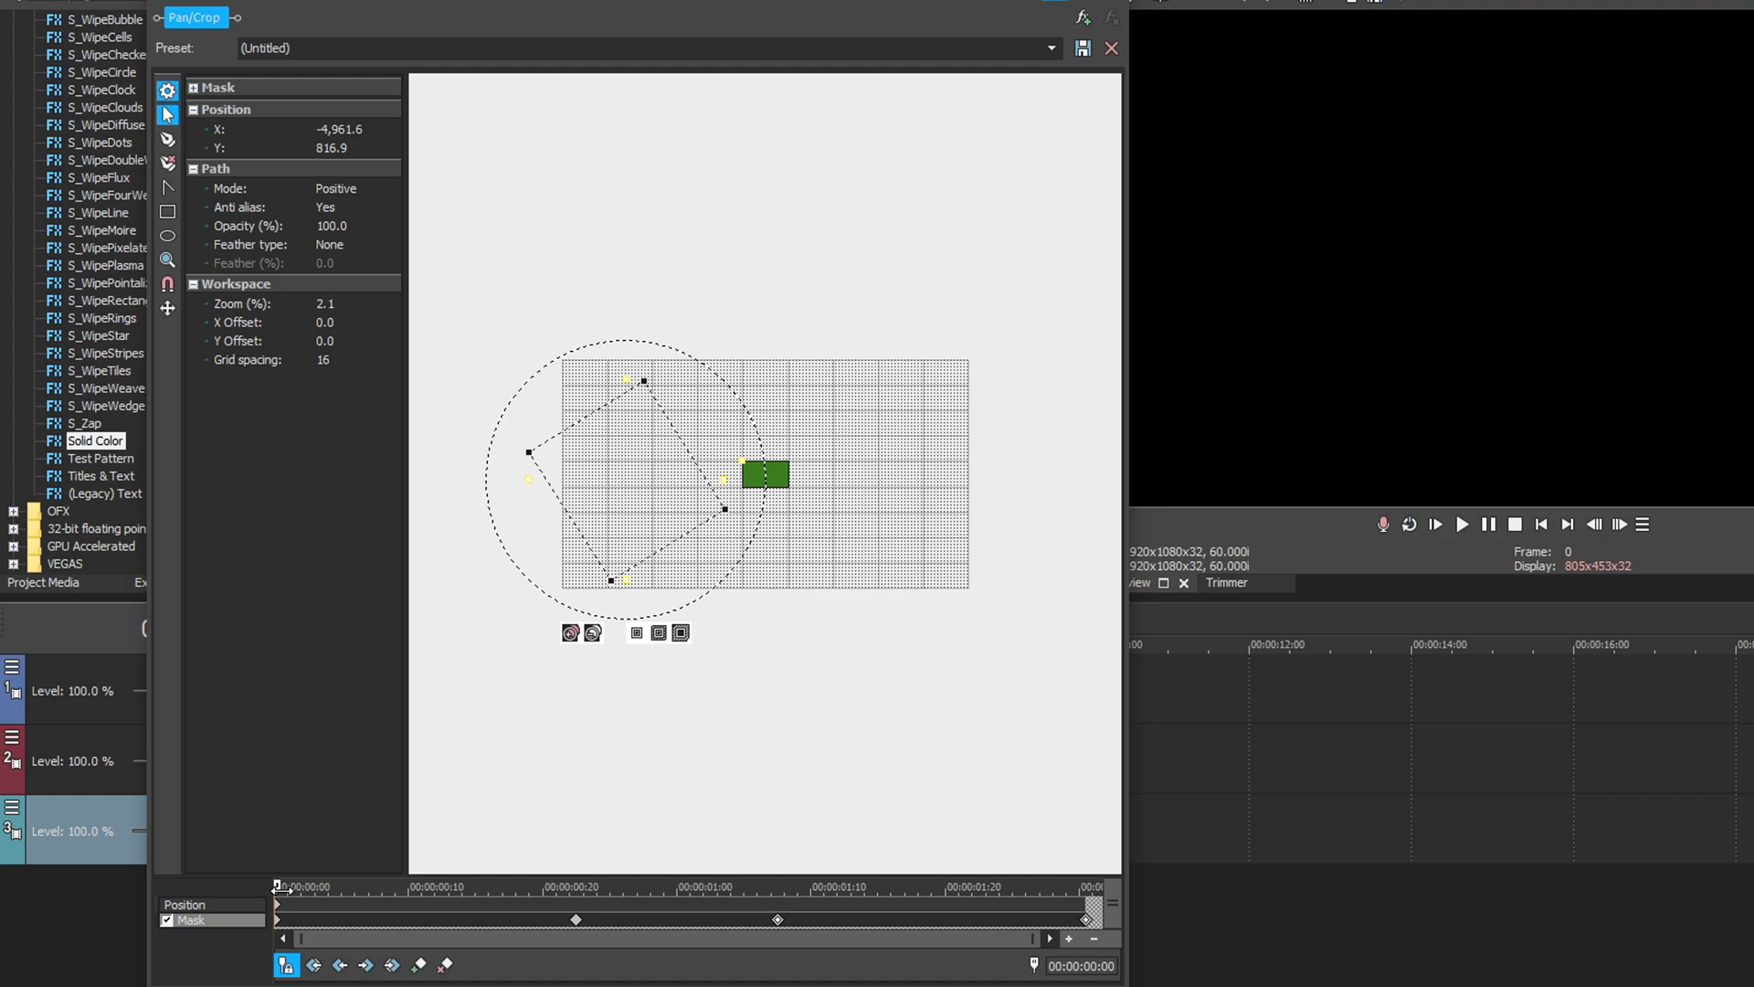
scroll(690, 571, up, 3)
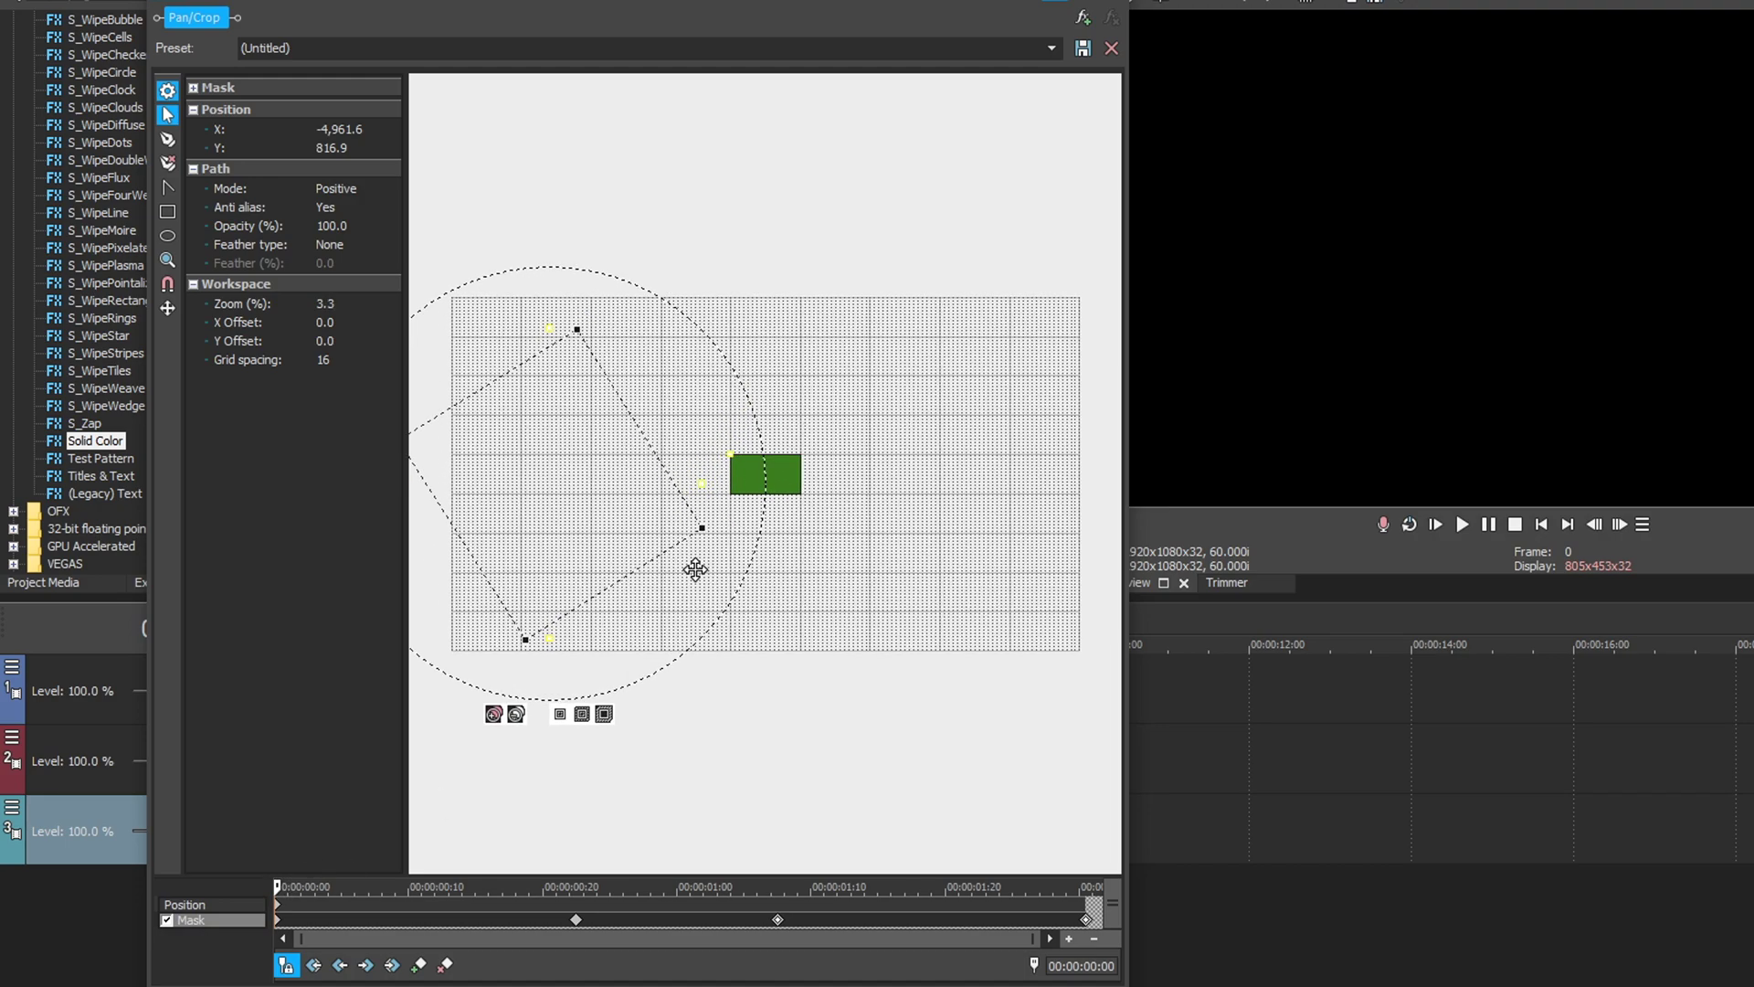
mouse_move(277, 886)
mouse_down()
mouse_move(360, 886)
mouse_move(277, 886)
mouse_up()
drag(566, 554, 591, 552)
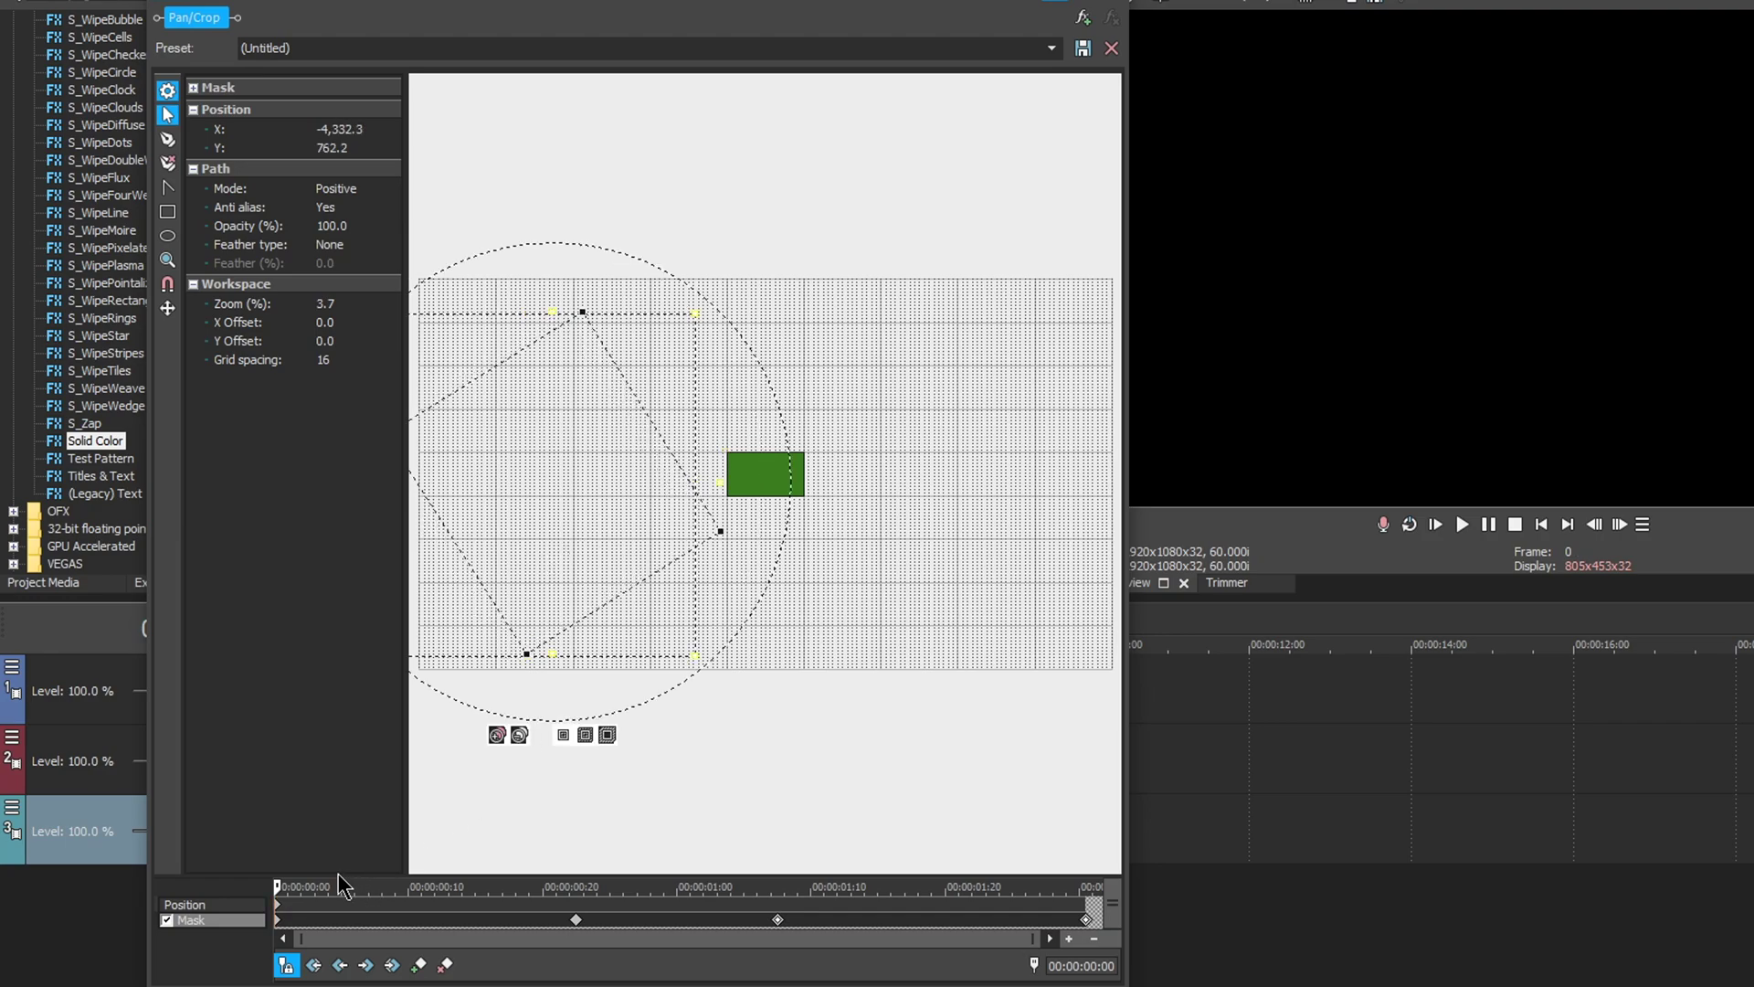
- Fine-tune the green event's starting mask until its corner meets the frame's left edge, at about X -4,168
mouse_move(277, 886)
mouse_down()
mouse_move(348, 886)
mouse_move(248, 900)
mouse_up()
drag(649, 526, 636, 539)
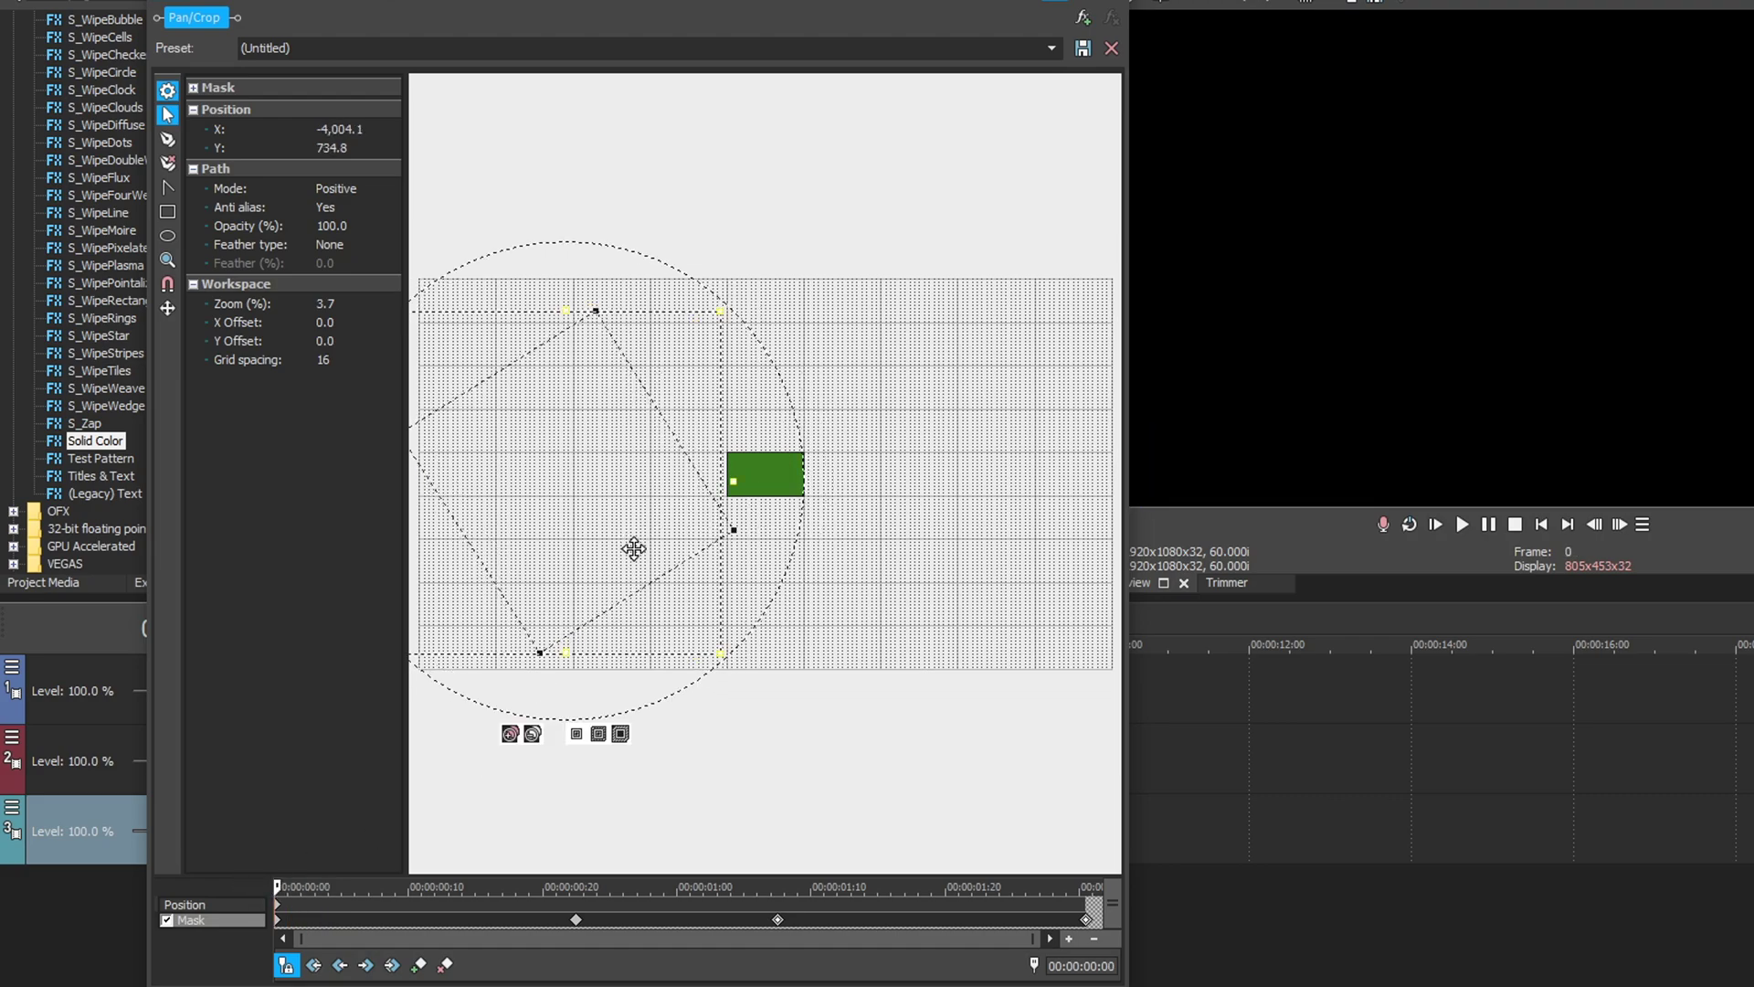
mouse_move(272, 884)
mouse_down()
mouse_move(374, 887)
mouse_move(260, 883)
mouse_up()
key(Right)
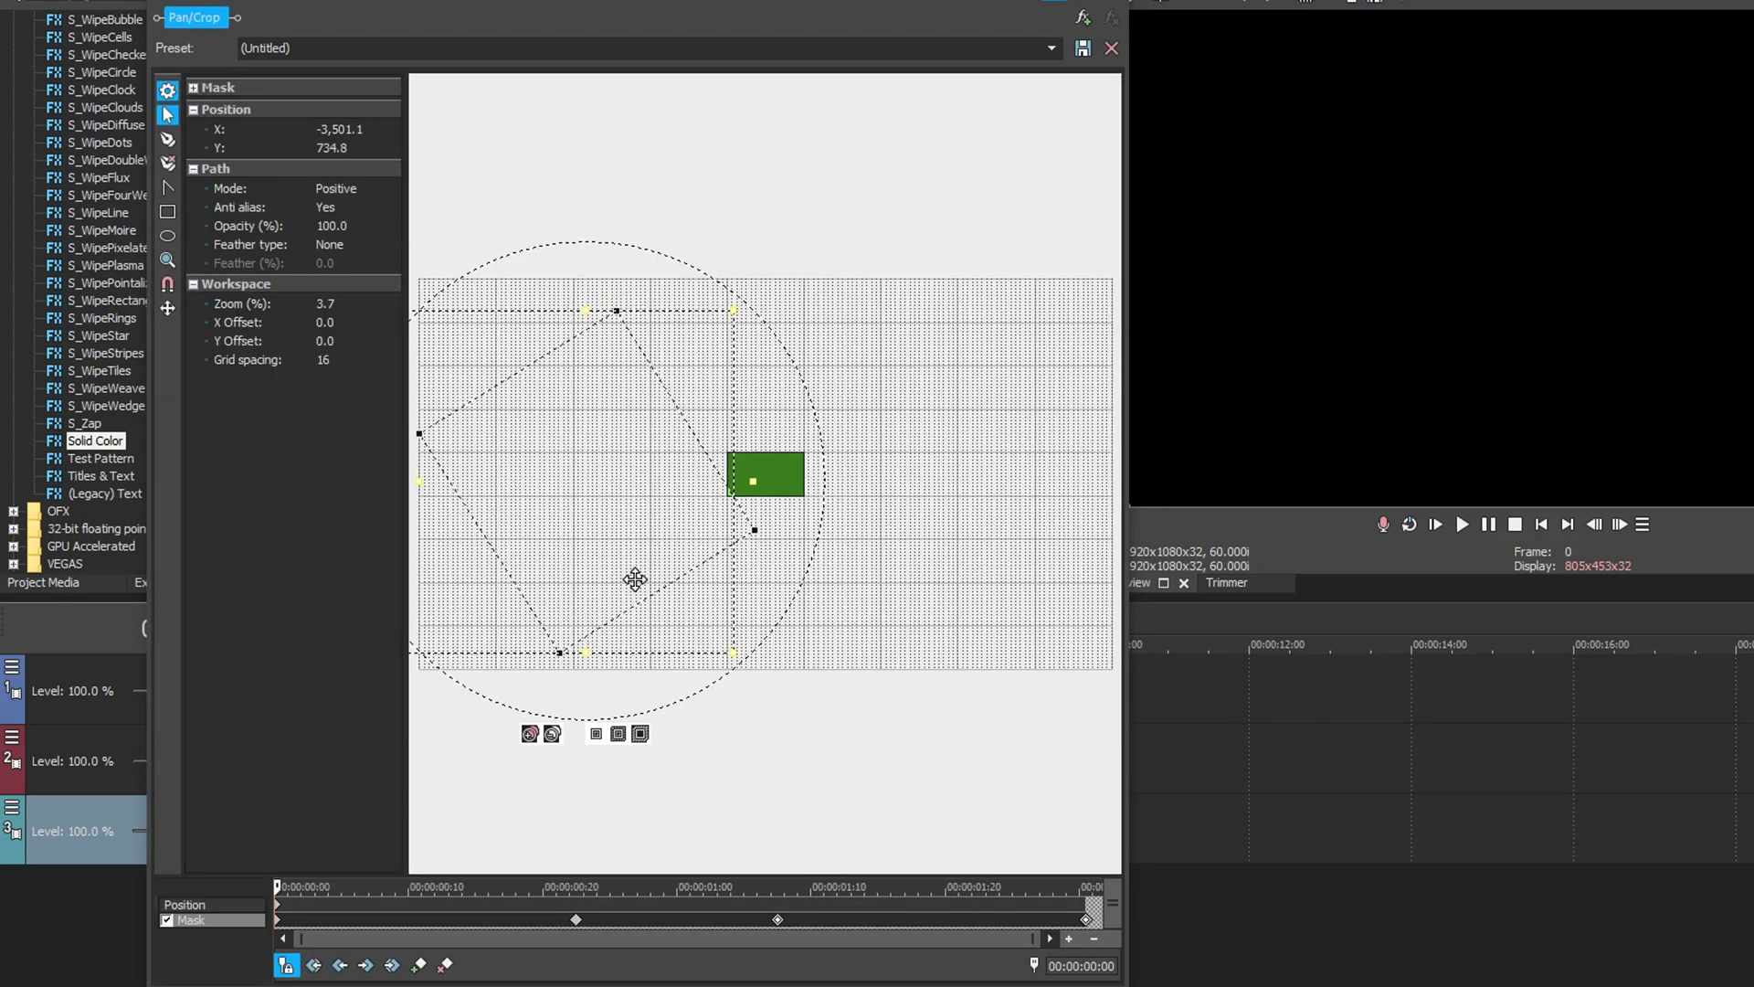
key(Left)
drag(646, 548, 641, 545)
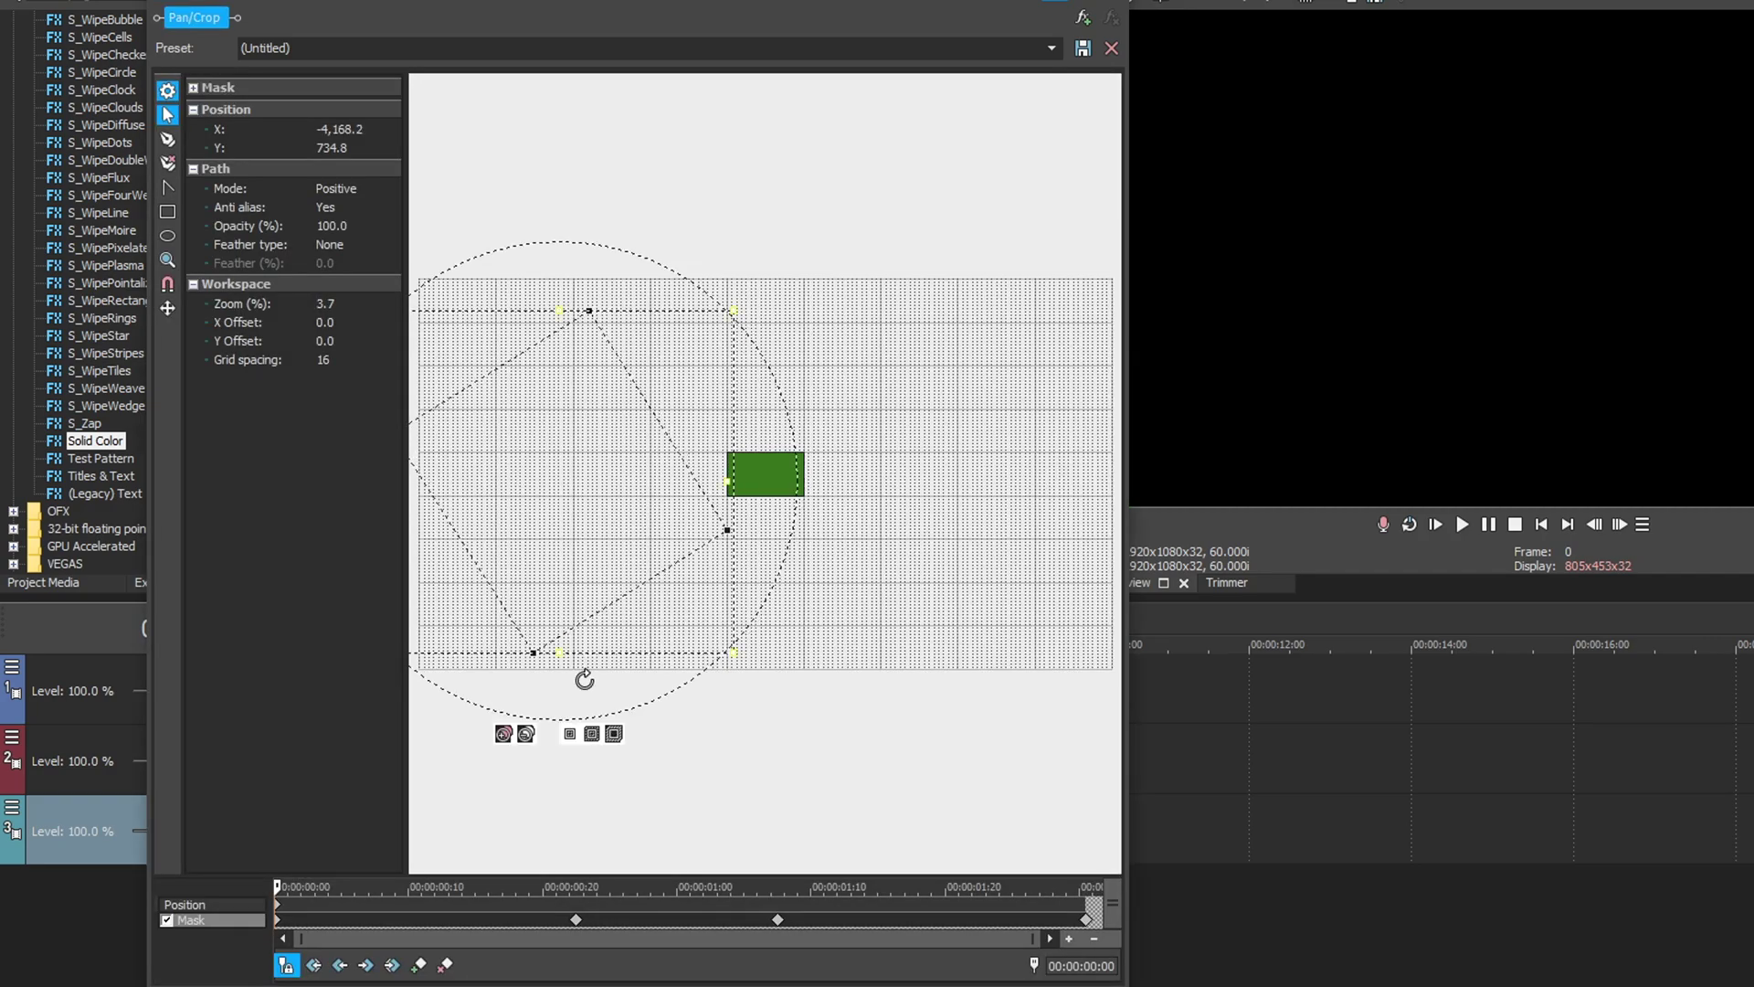
- At the 00:00:01:07 keyframe, shift the green event's mask left to about X 152, preview the mask animation and close Pan/Crop
drag(293, 909, 774, 958)
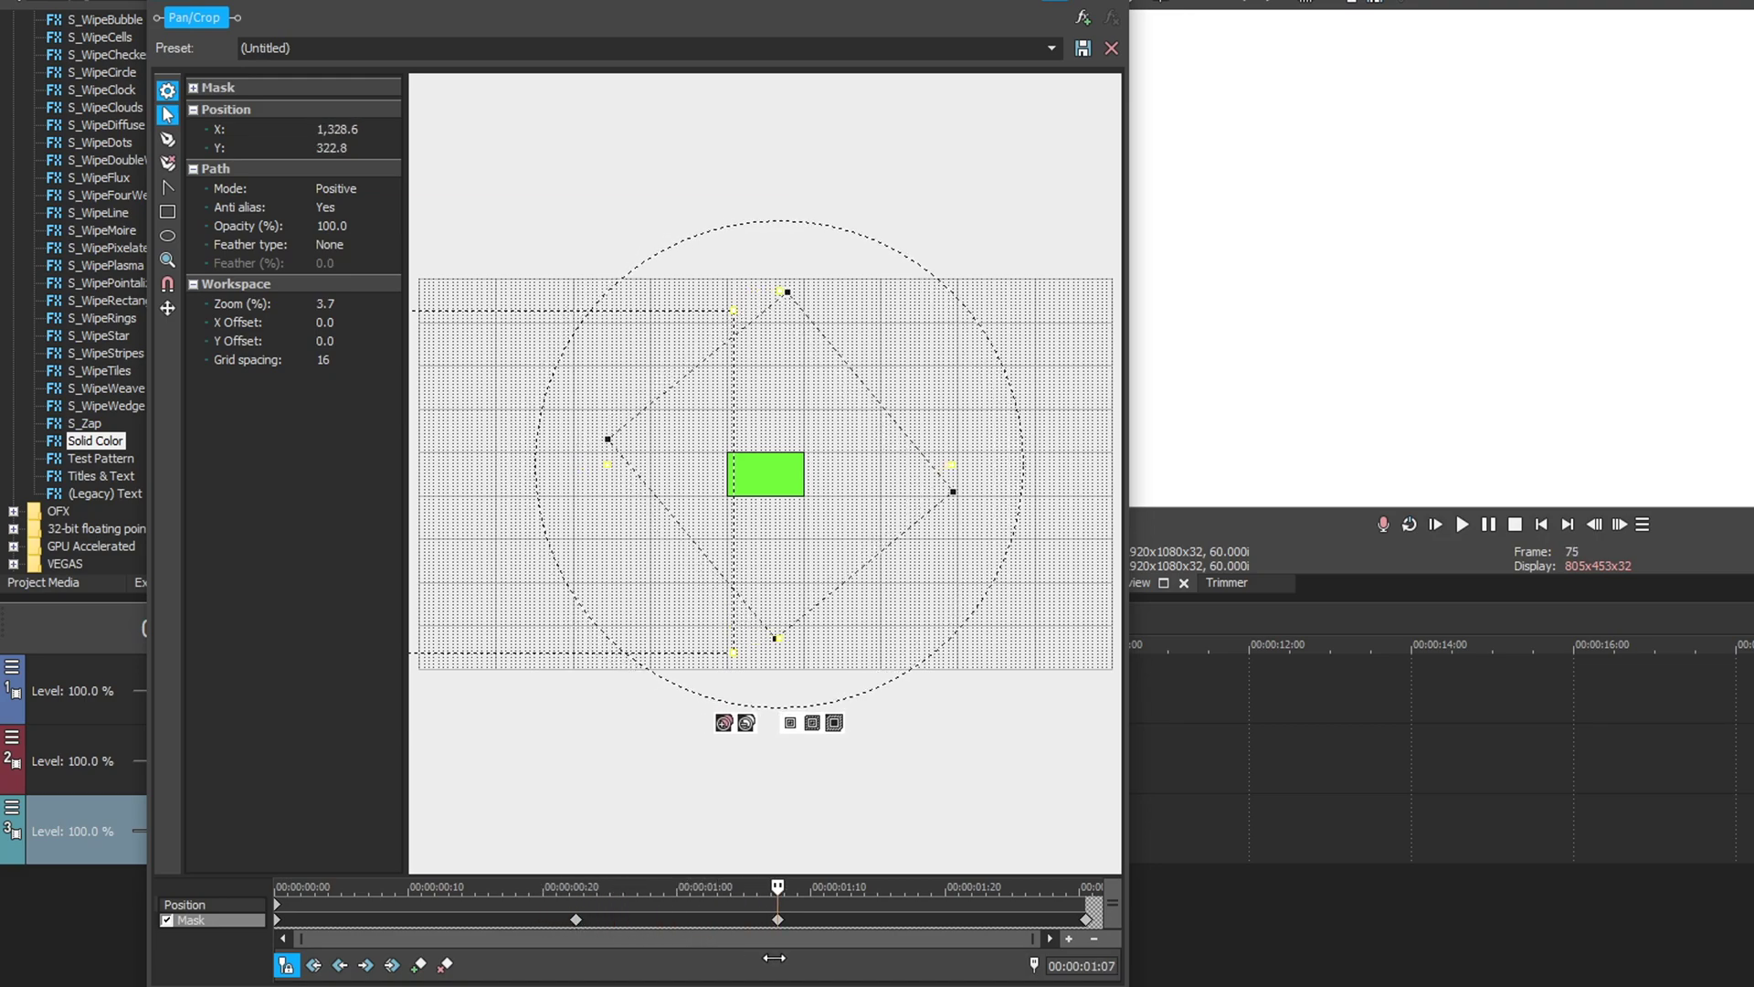
drag(779, 558, 750, 559)
mouse_move(776, 886)
mouse_down()
mouse_move(920, 909)
mouse_move(777, 901)
mouse_up()
drag(679, 460, 666, 468)
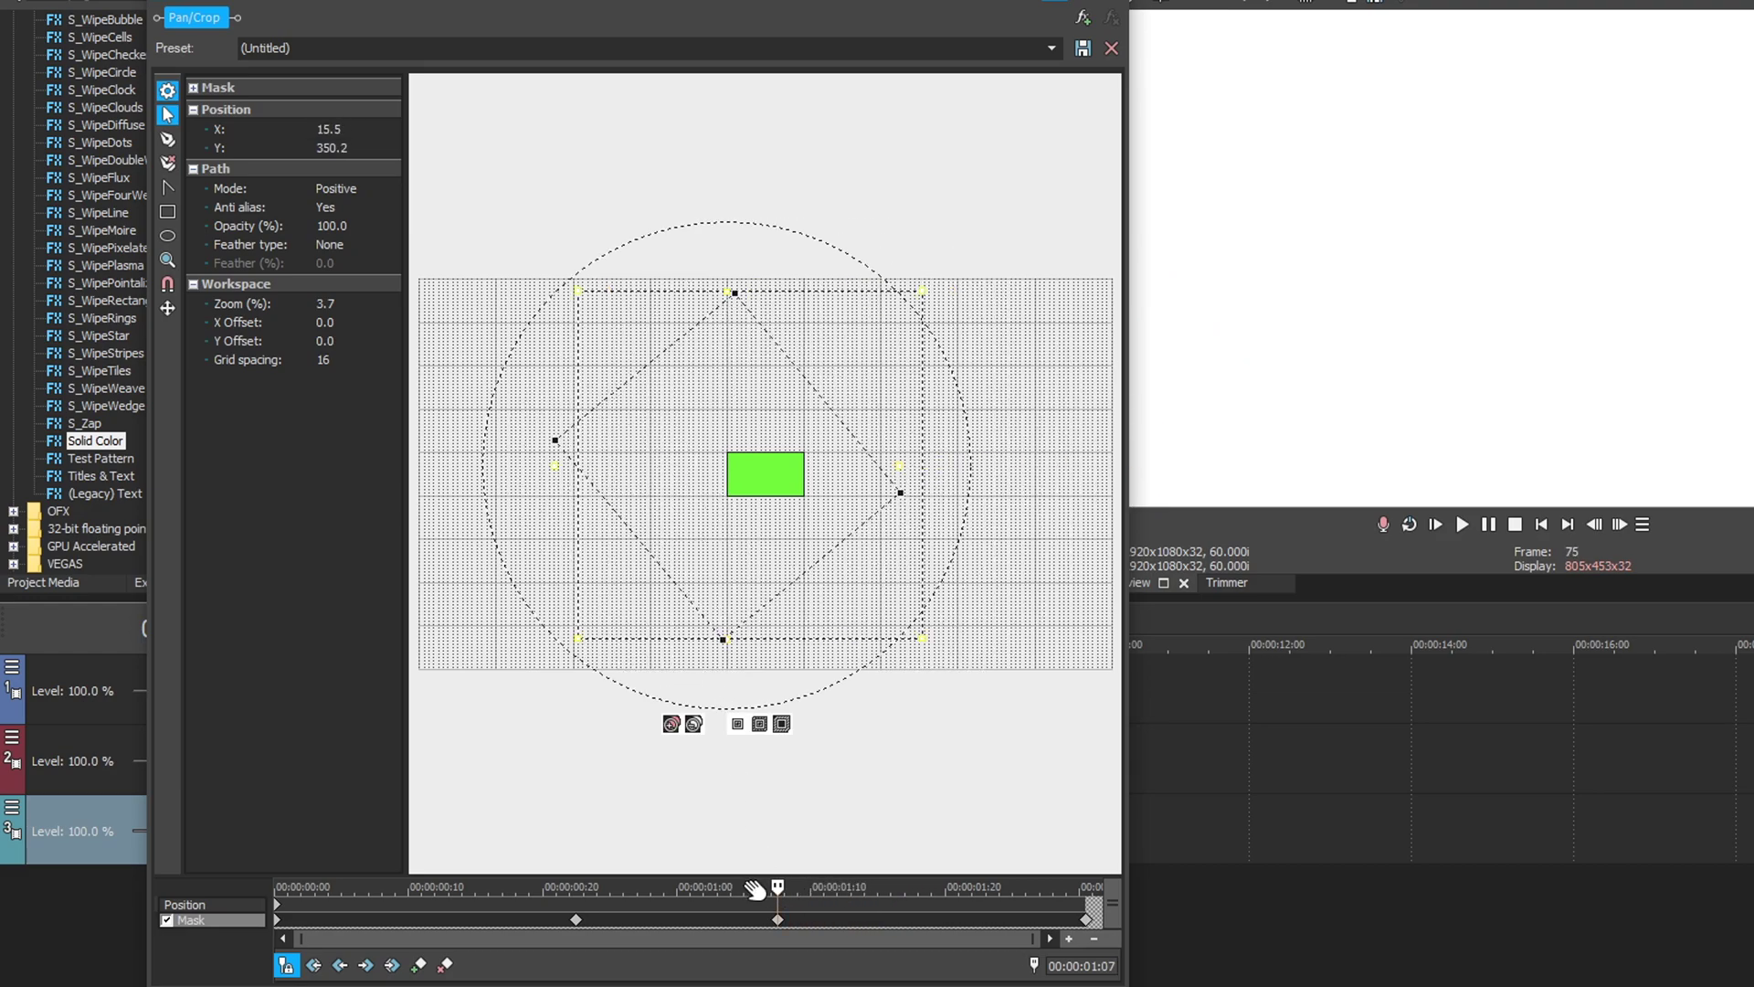
mouse_move(779, 885)
mouse_down()
mouse_move(879, 893)
mouse_move(777, 917)
mouse_up()
drag(761, 560, 766, 559)
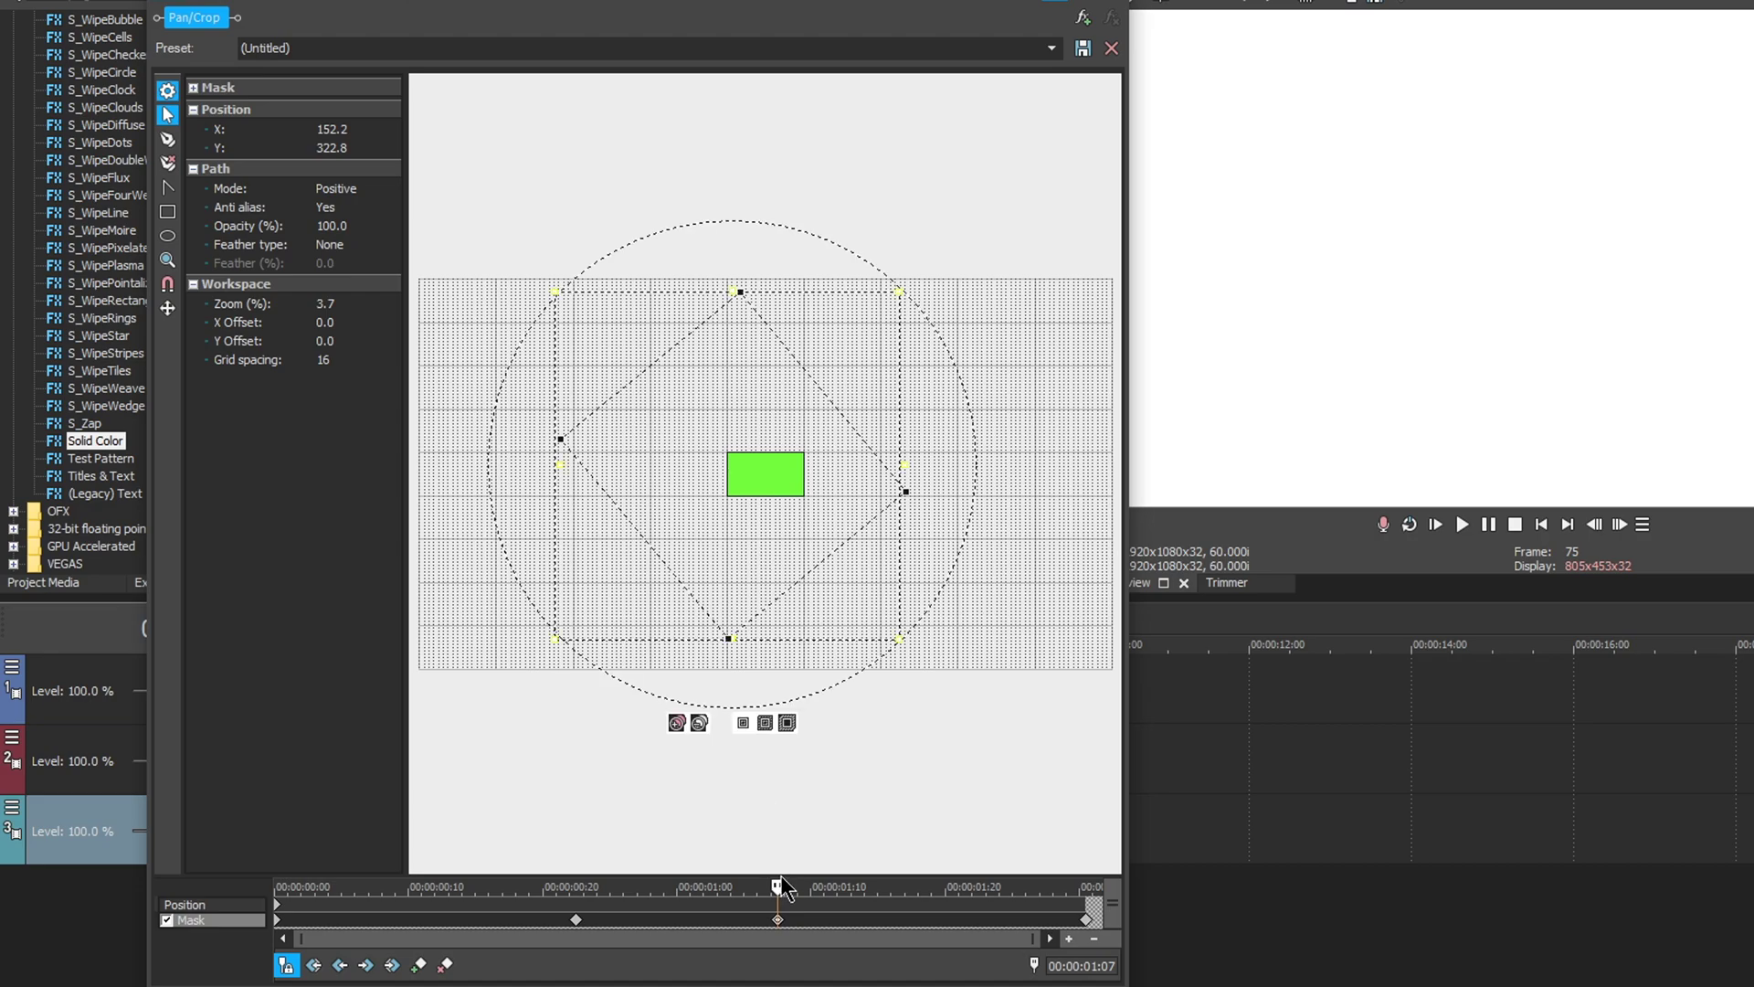
drag(777, 886, 341, 934)
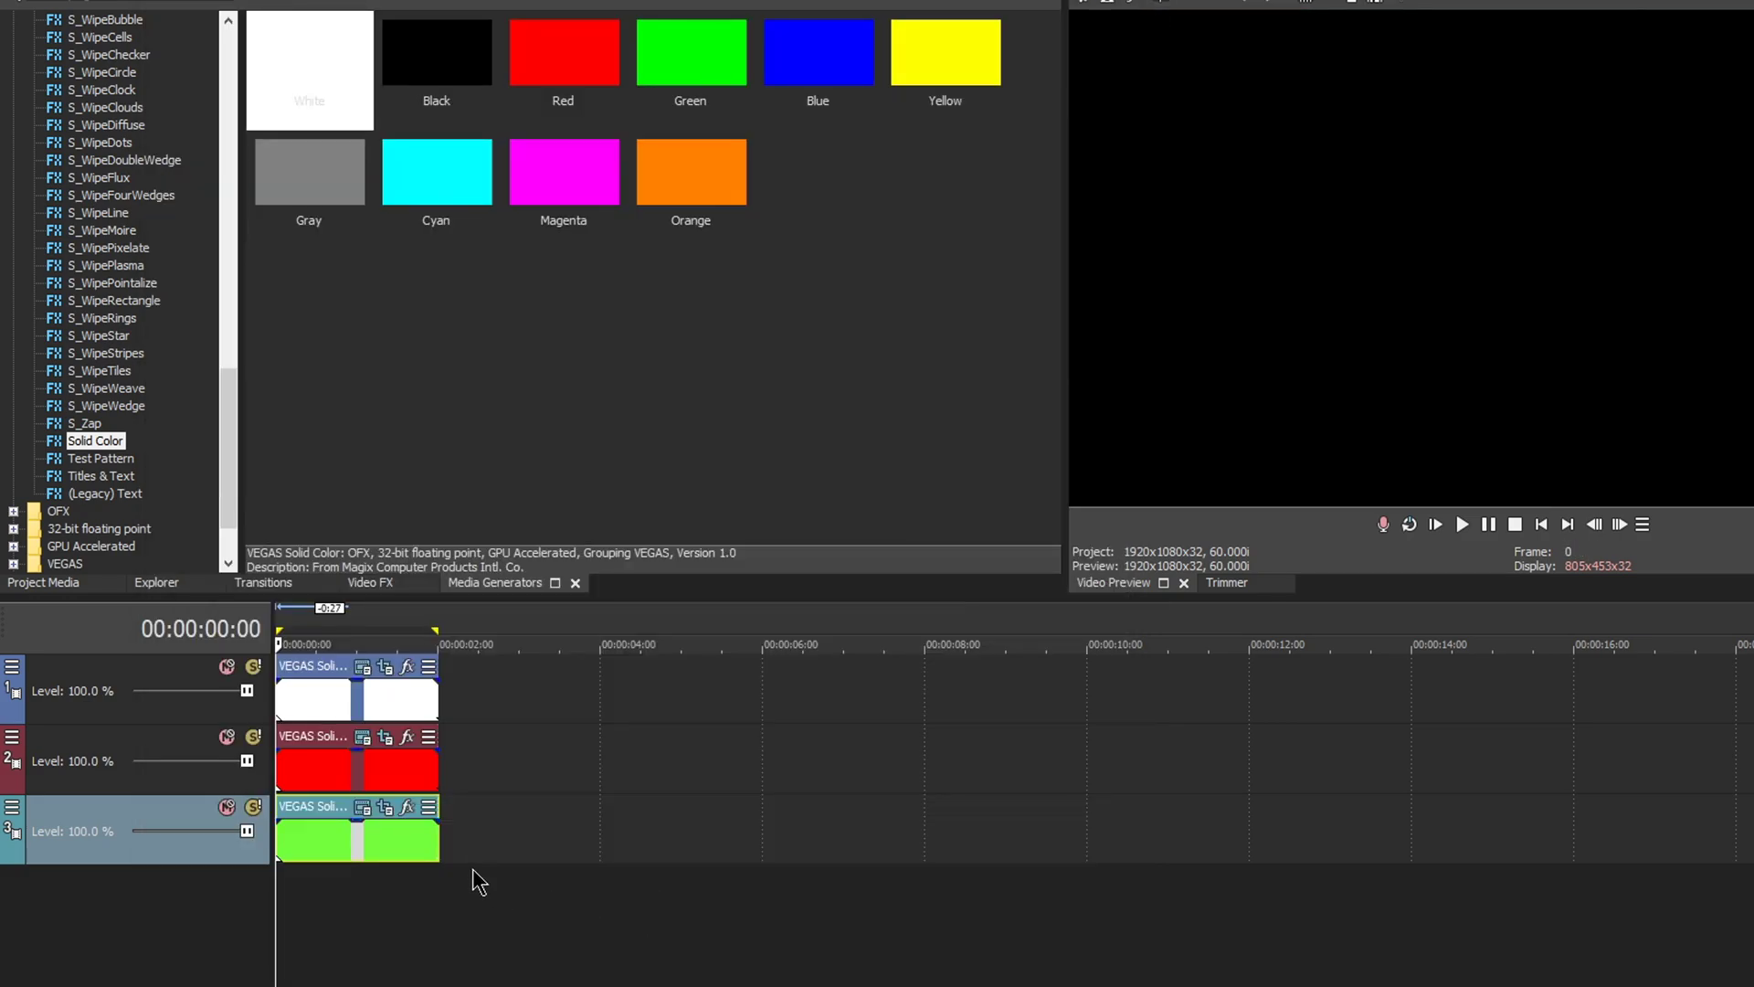
- Select the range spanning the three color events, set the preview quality to Preview (Half) and play the transition
drag(449, 900, 279, 877)
key(space)
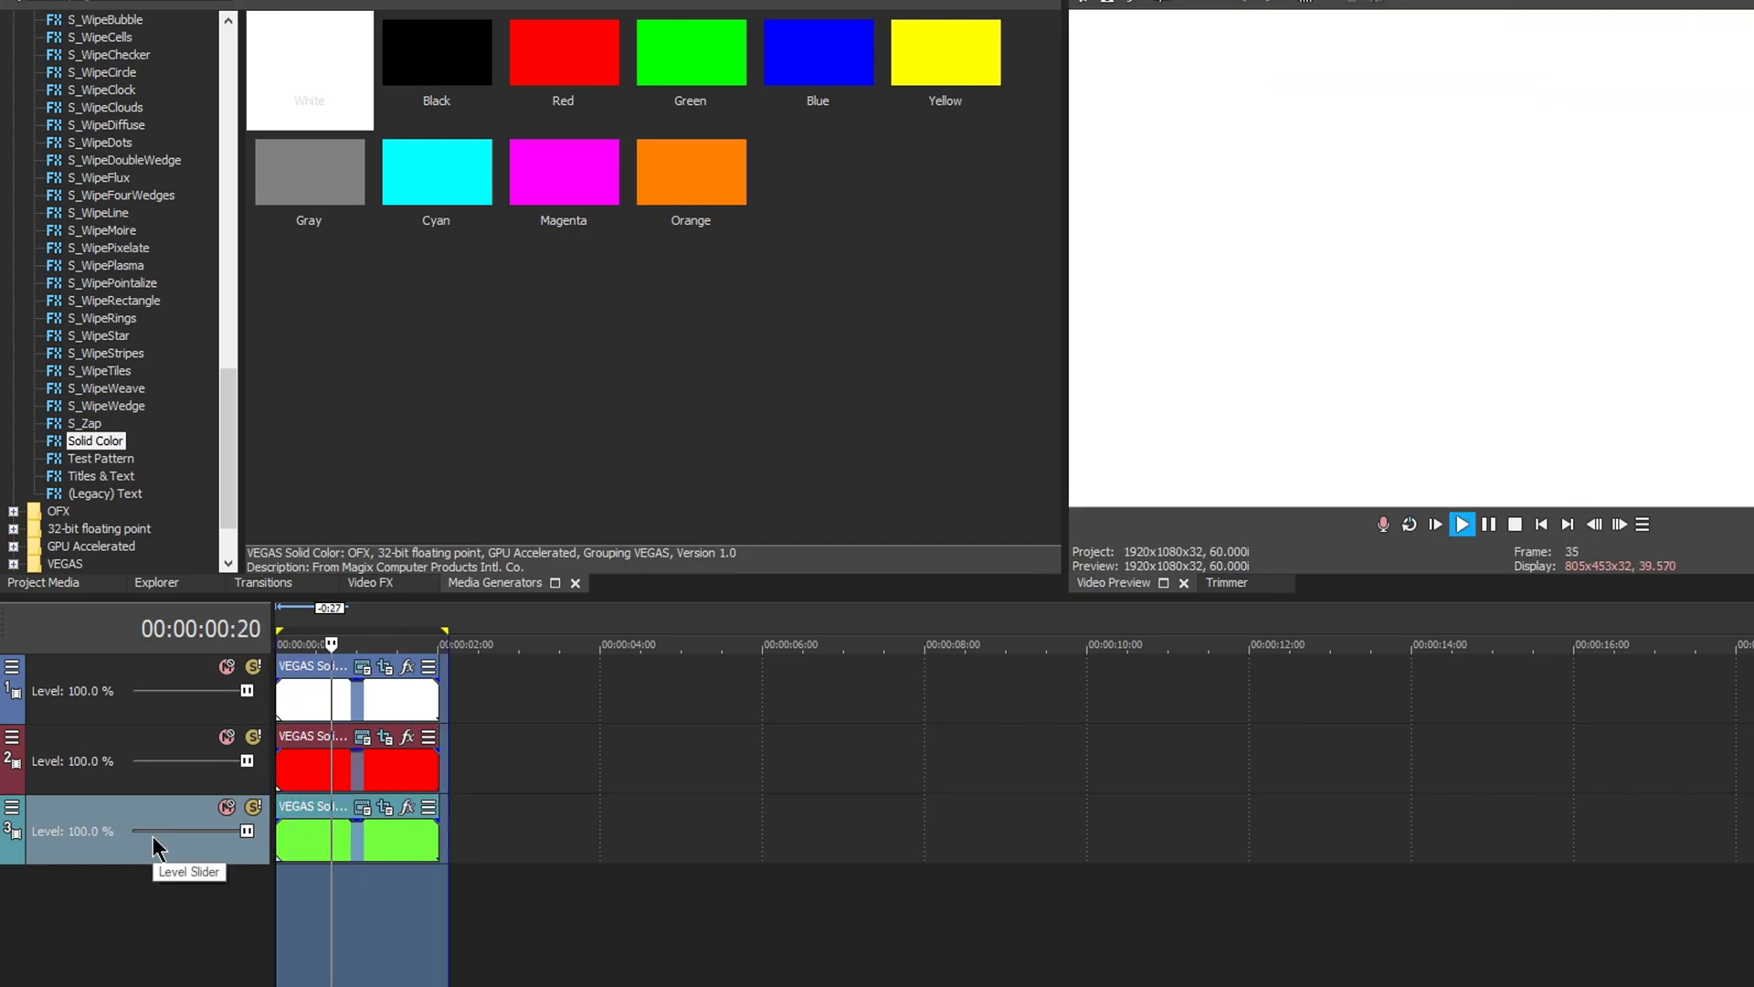
click(1262, 4)
mouse_move(1242, 40)
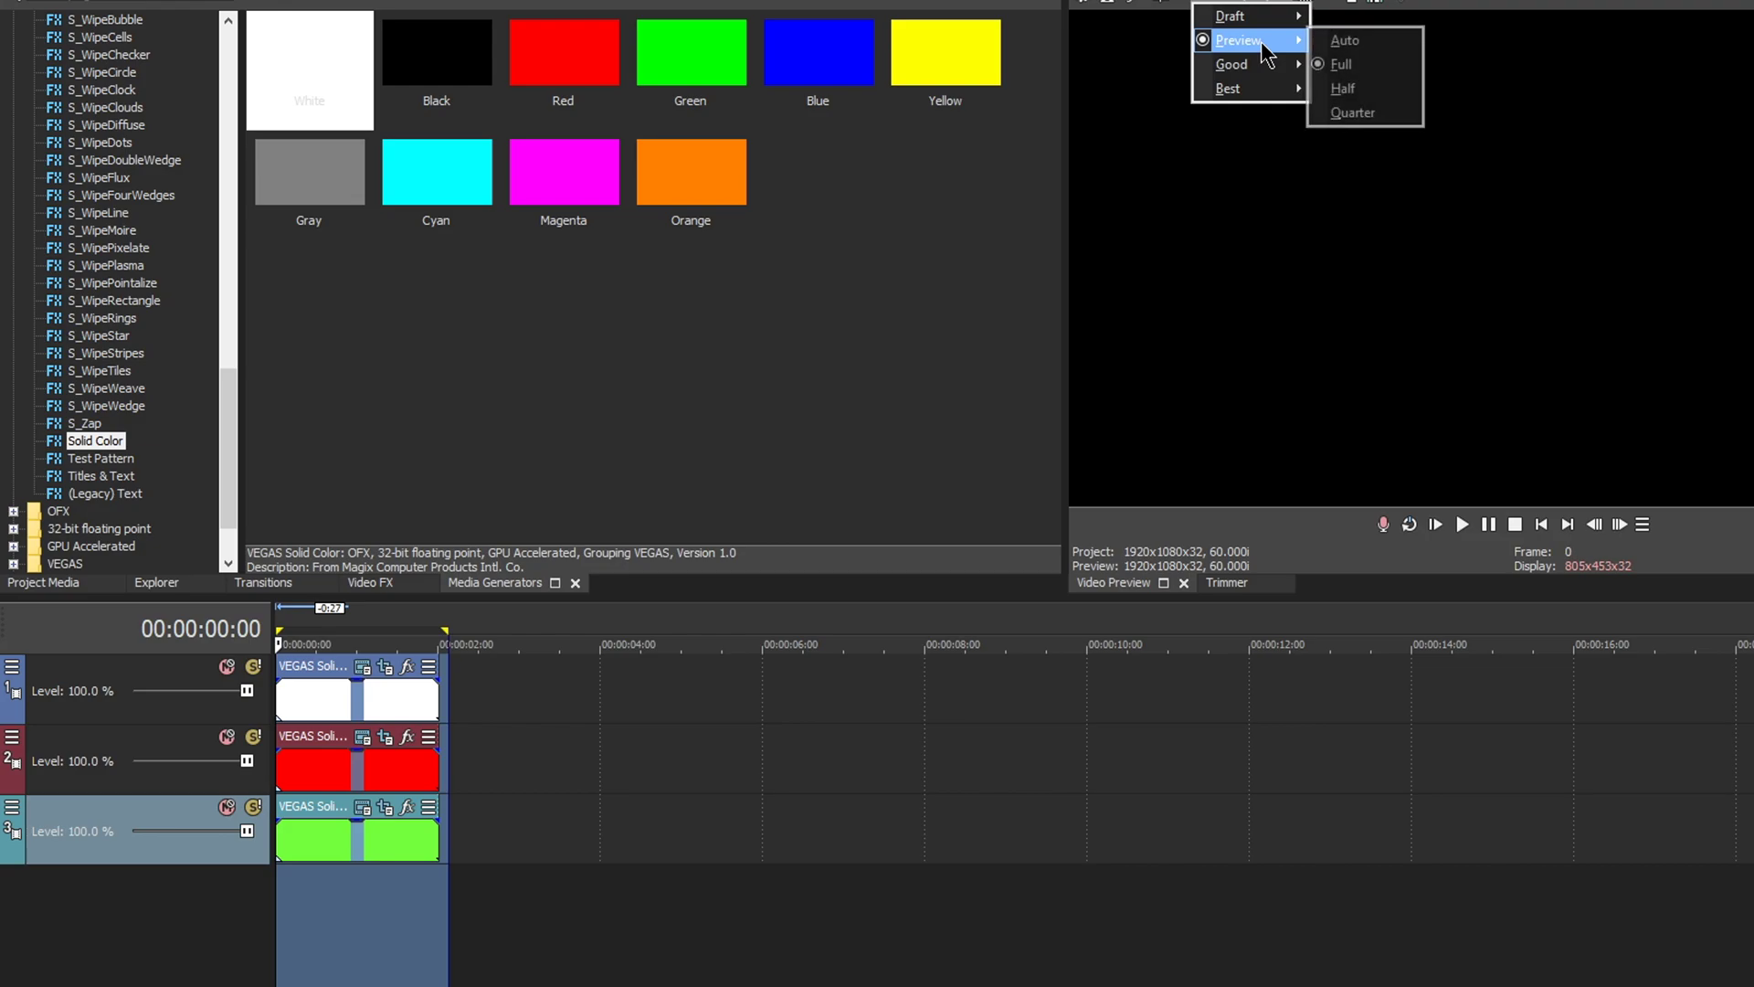
click(1350, 91)
key(space)
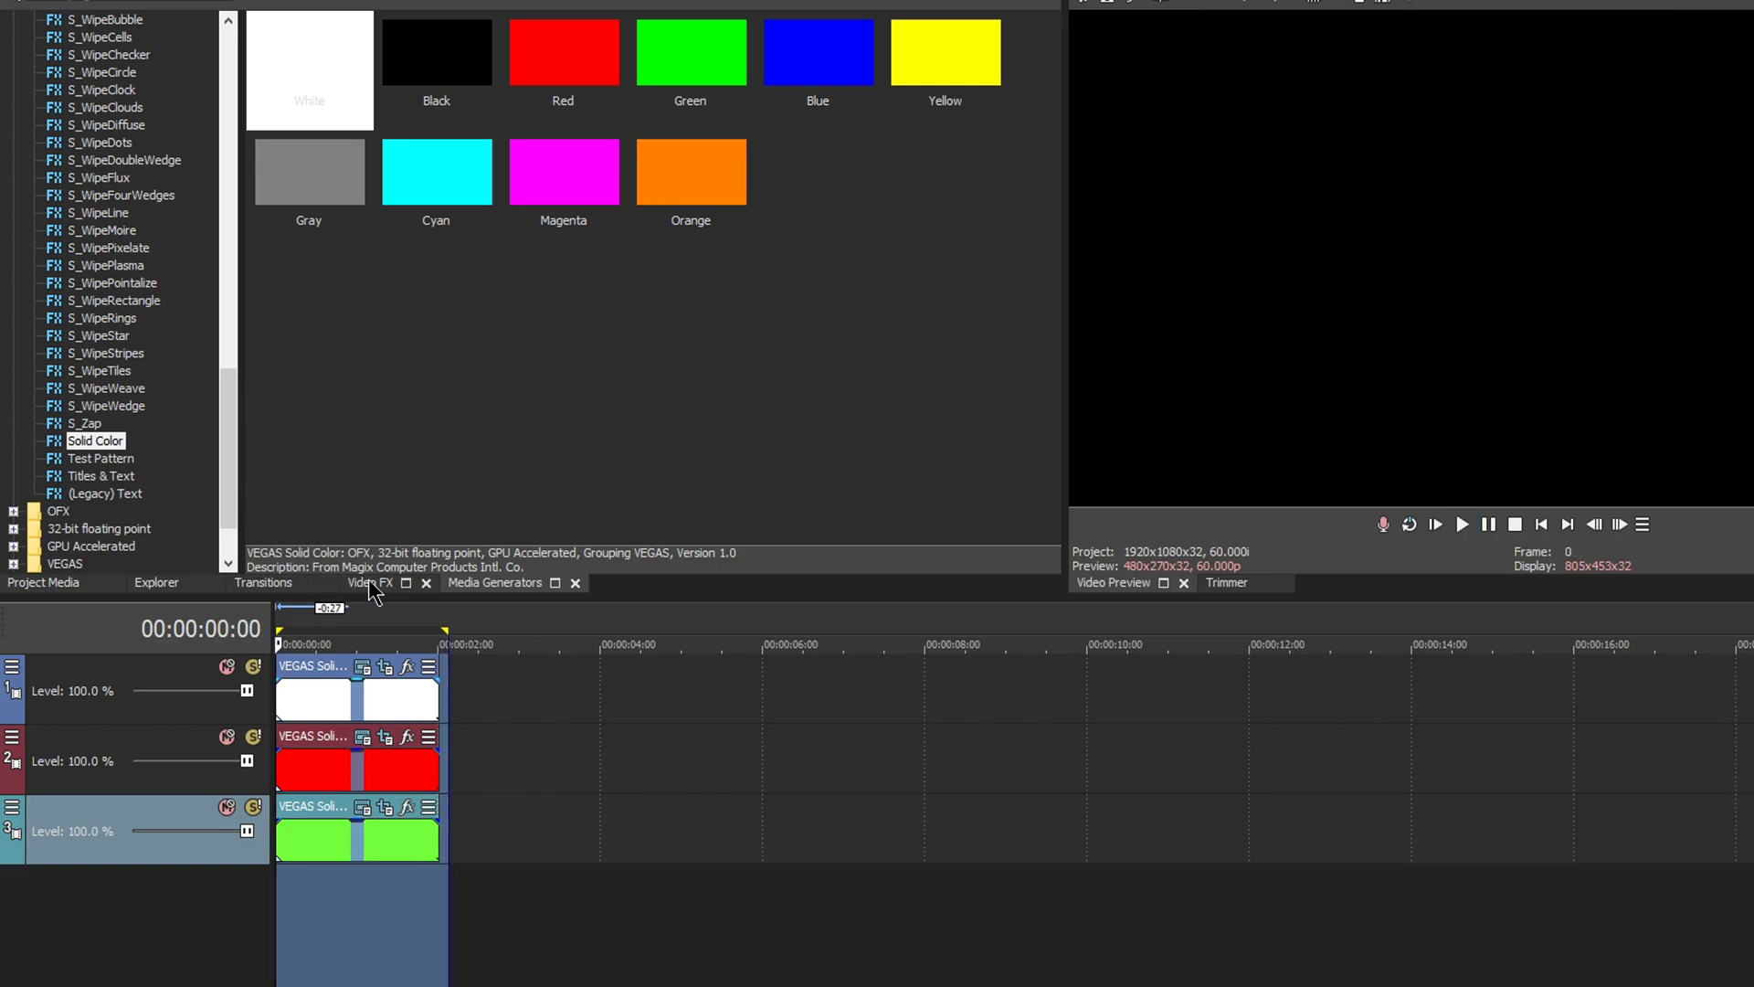
- Insert a new video track on top, place Tigers.png at its start and trim it to the color events' length
click(44, 582)
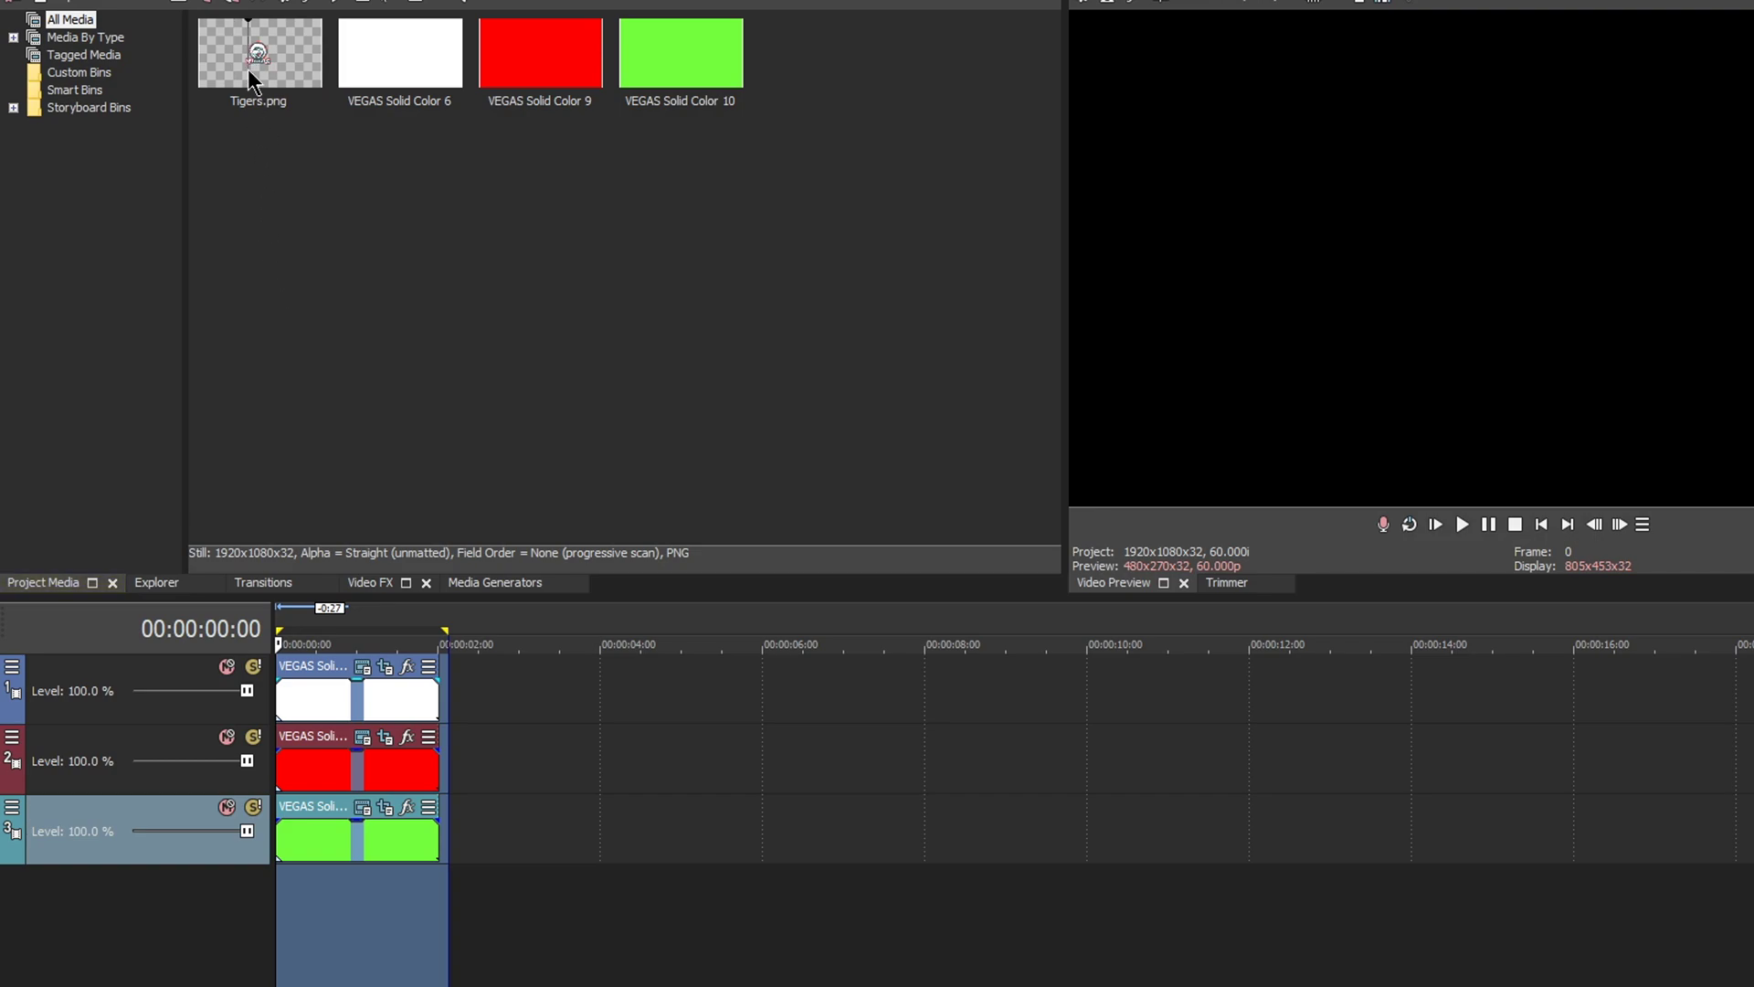
drag(248, 70, 297, 185)
right_click(161, 702)
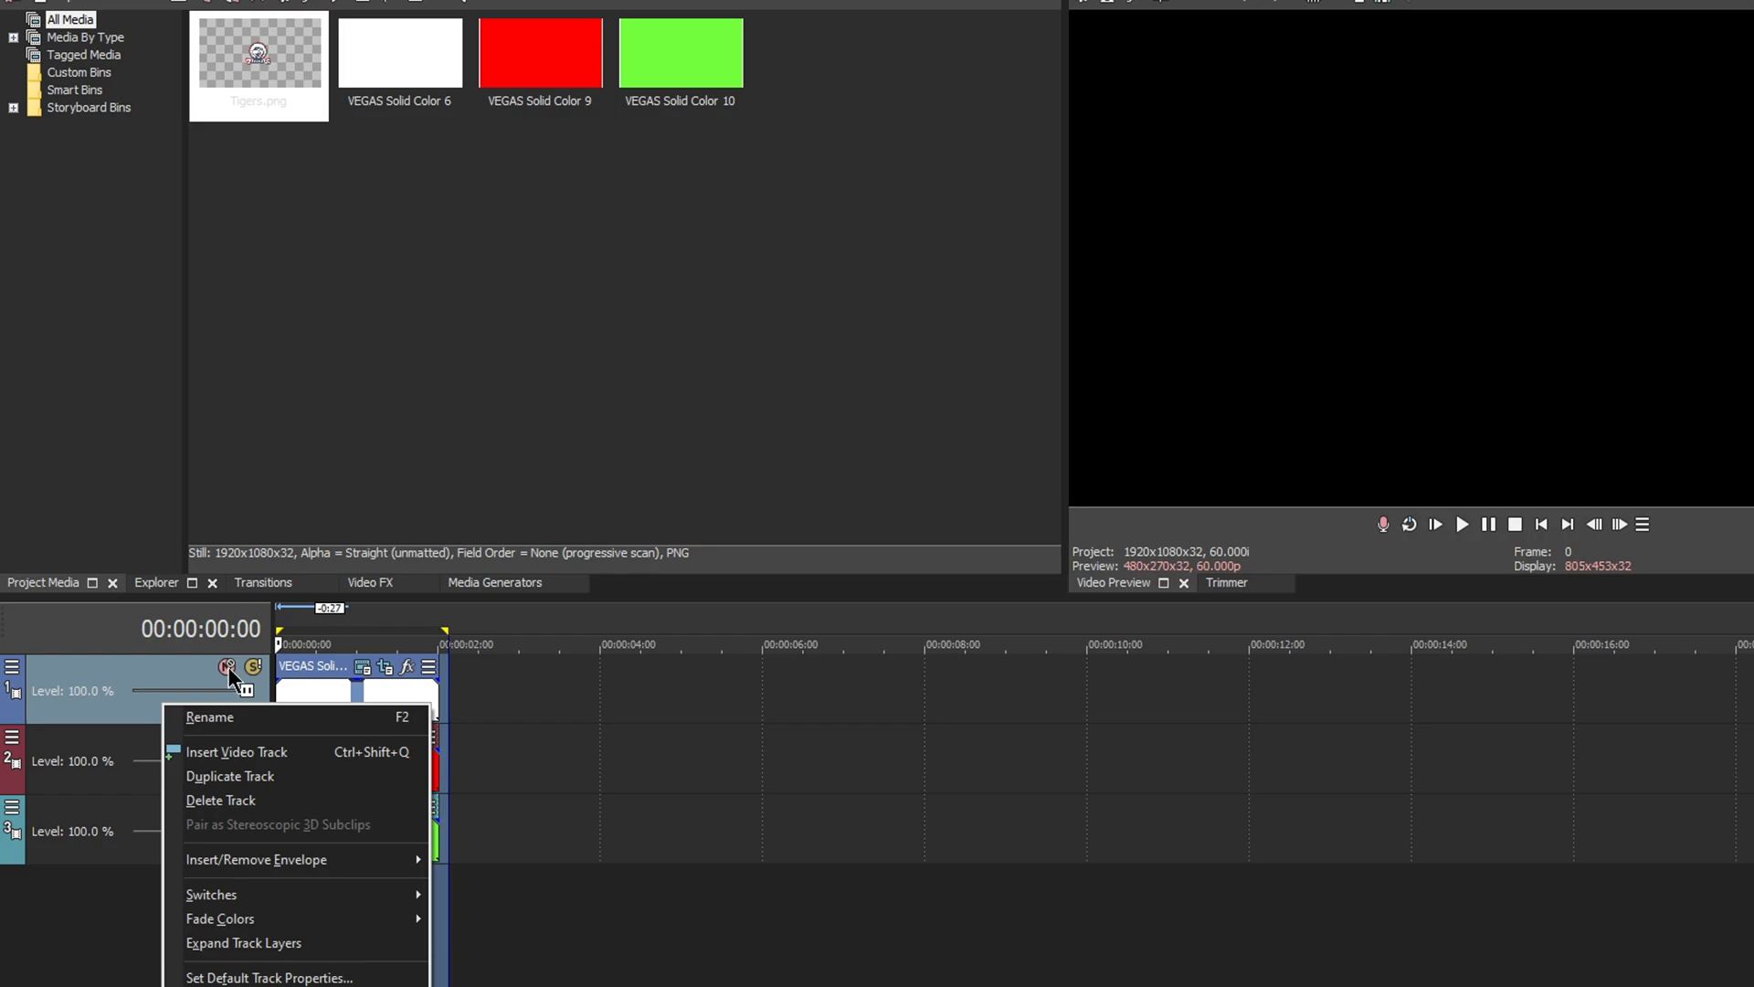
click(247, 751)
drag(284, 89, 337, 698)
click(336, 698)
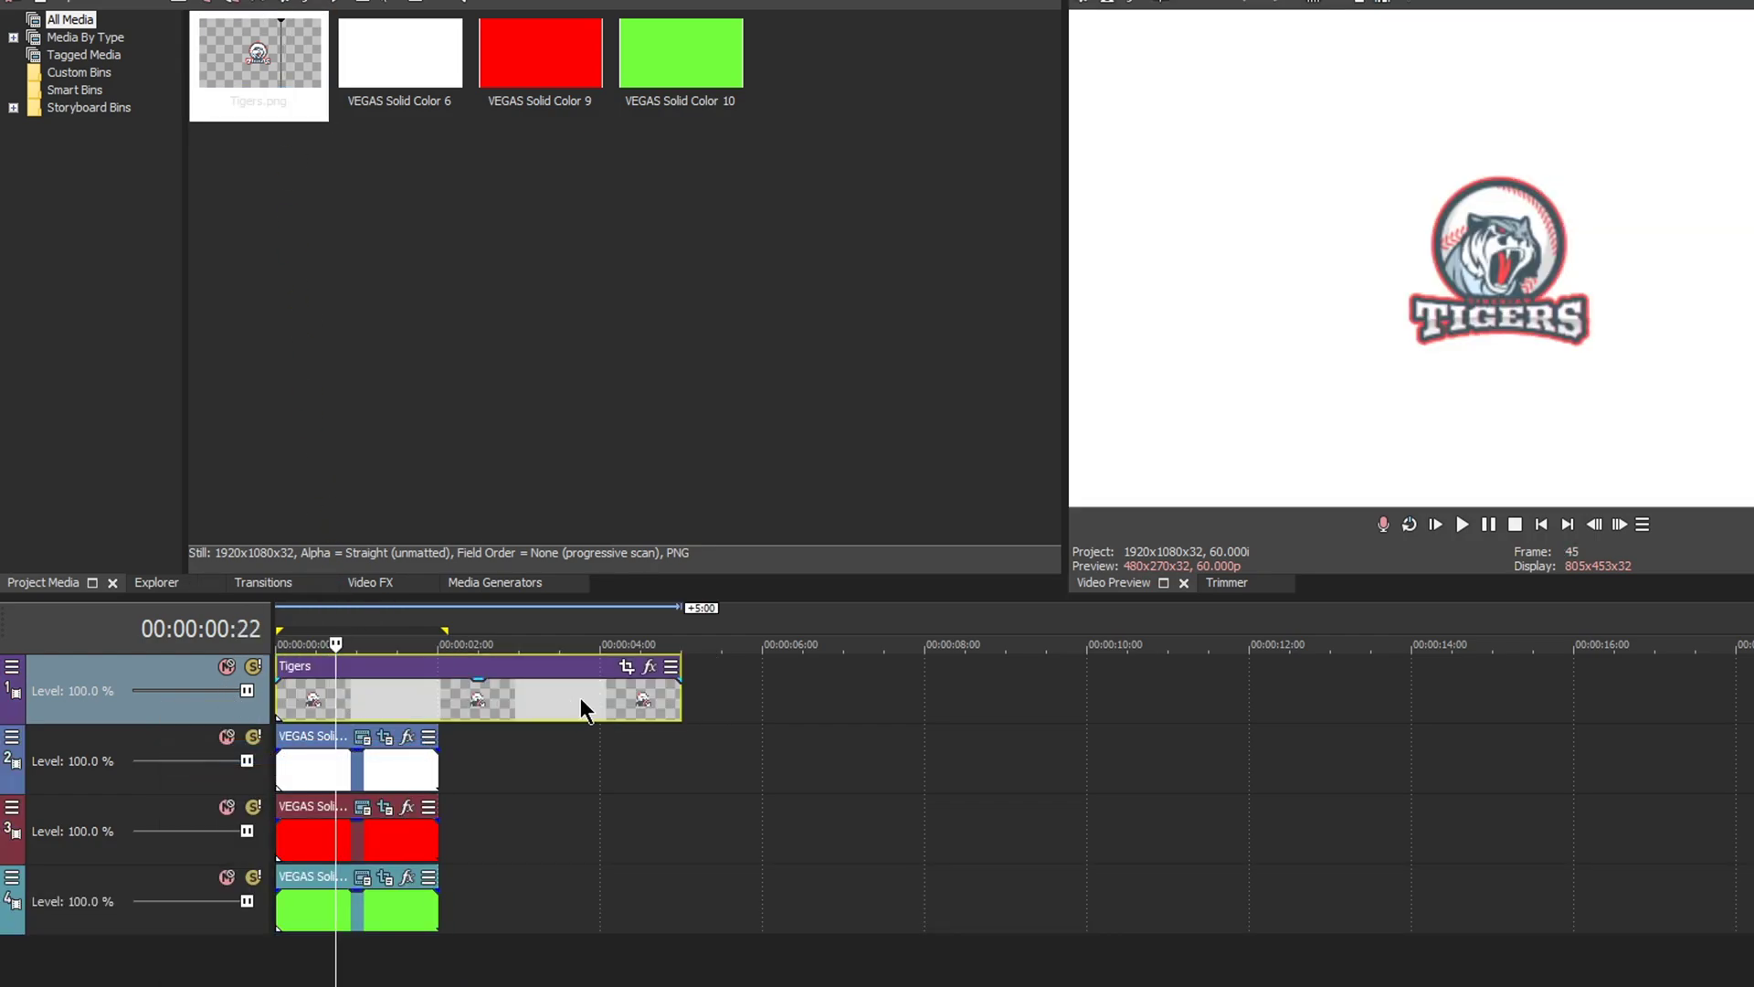
drag(679, 705, 437, 755)
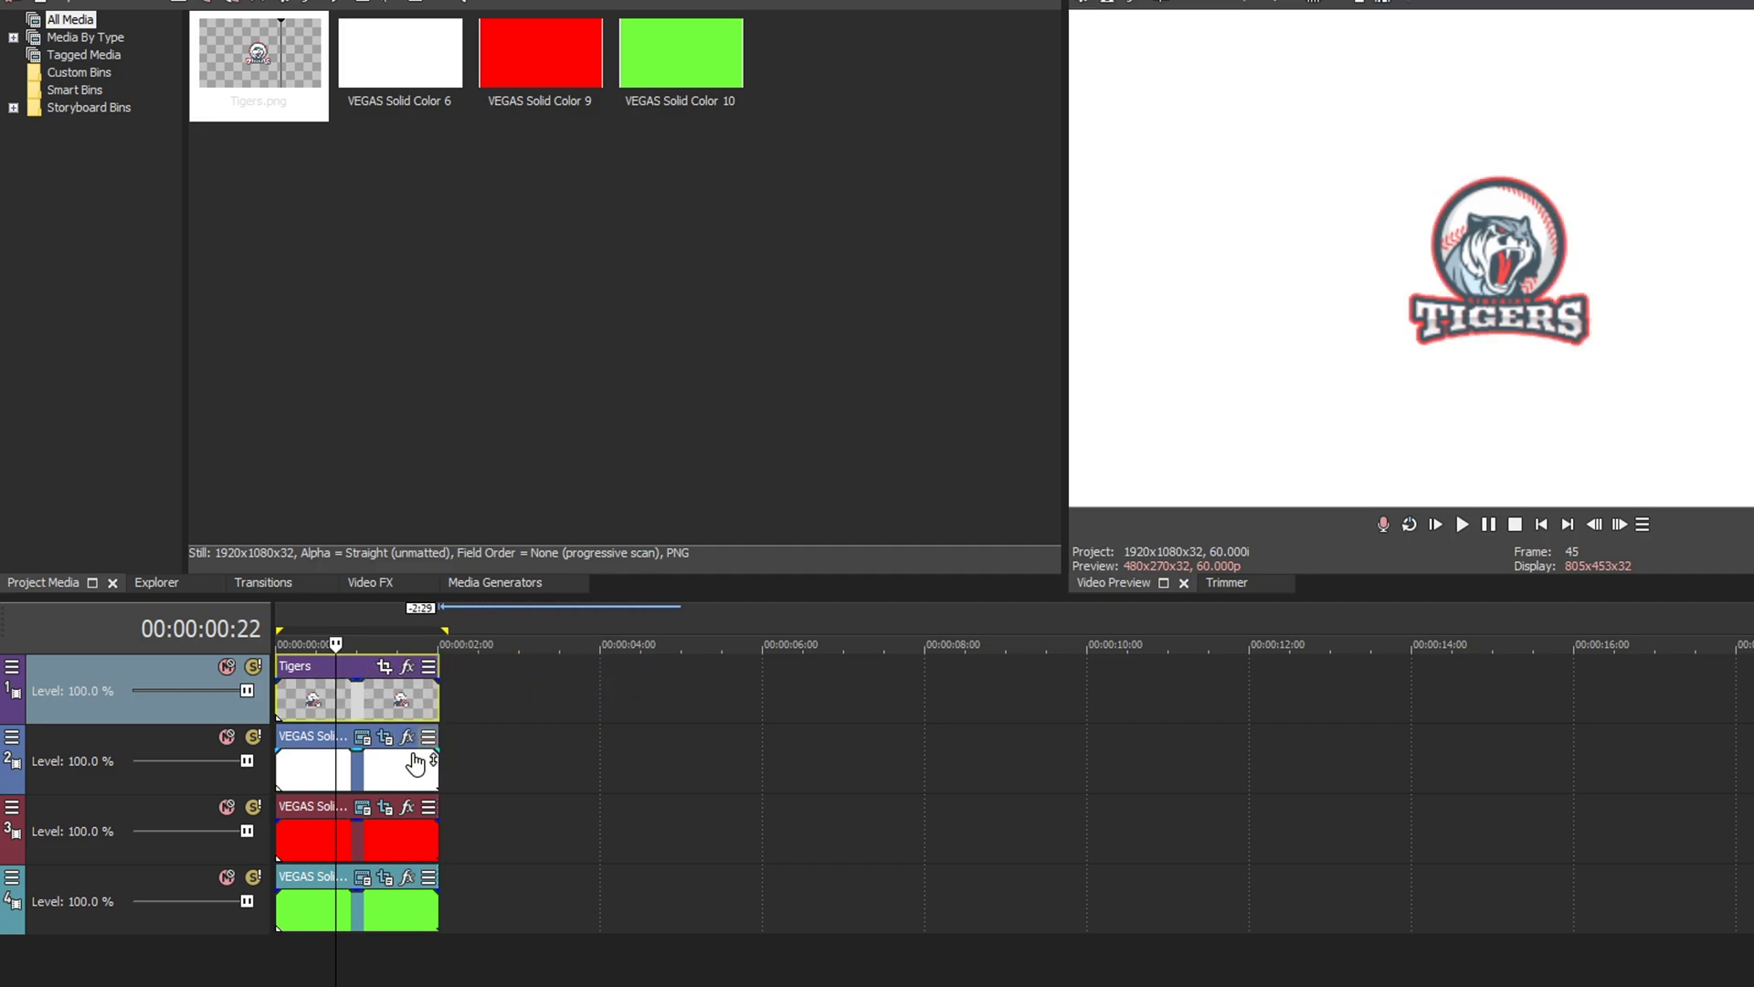
- Copy the mask keyframes from the white event's Pan/Crop and close it
click(384, 755)
click(384, 736)
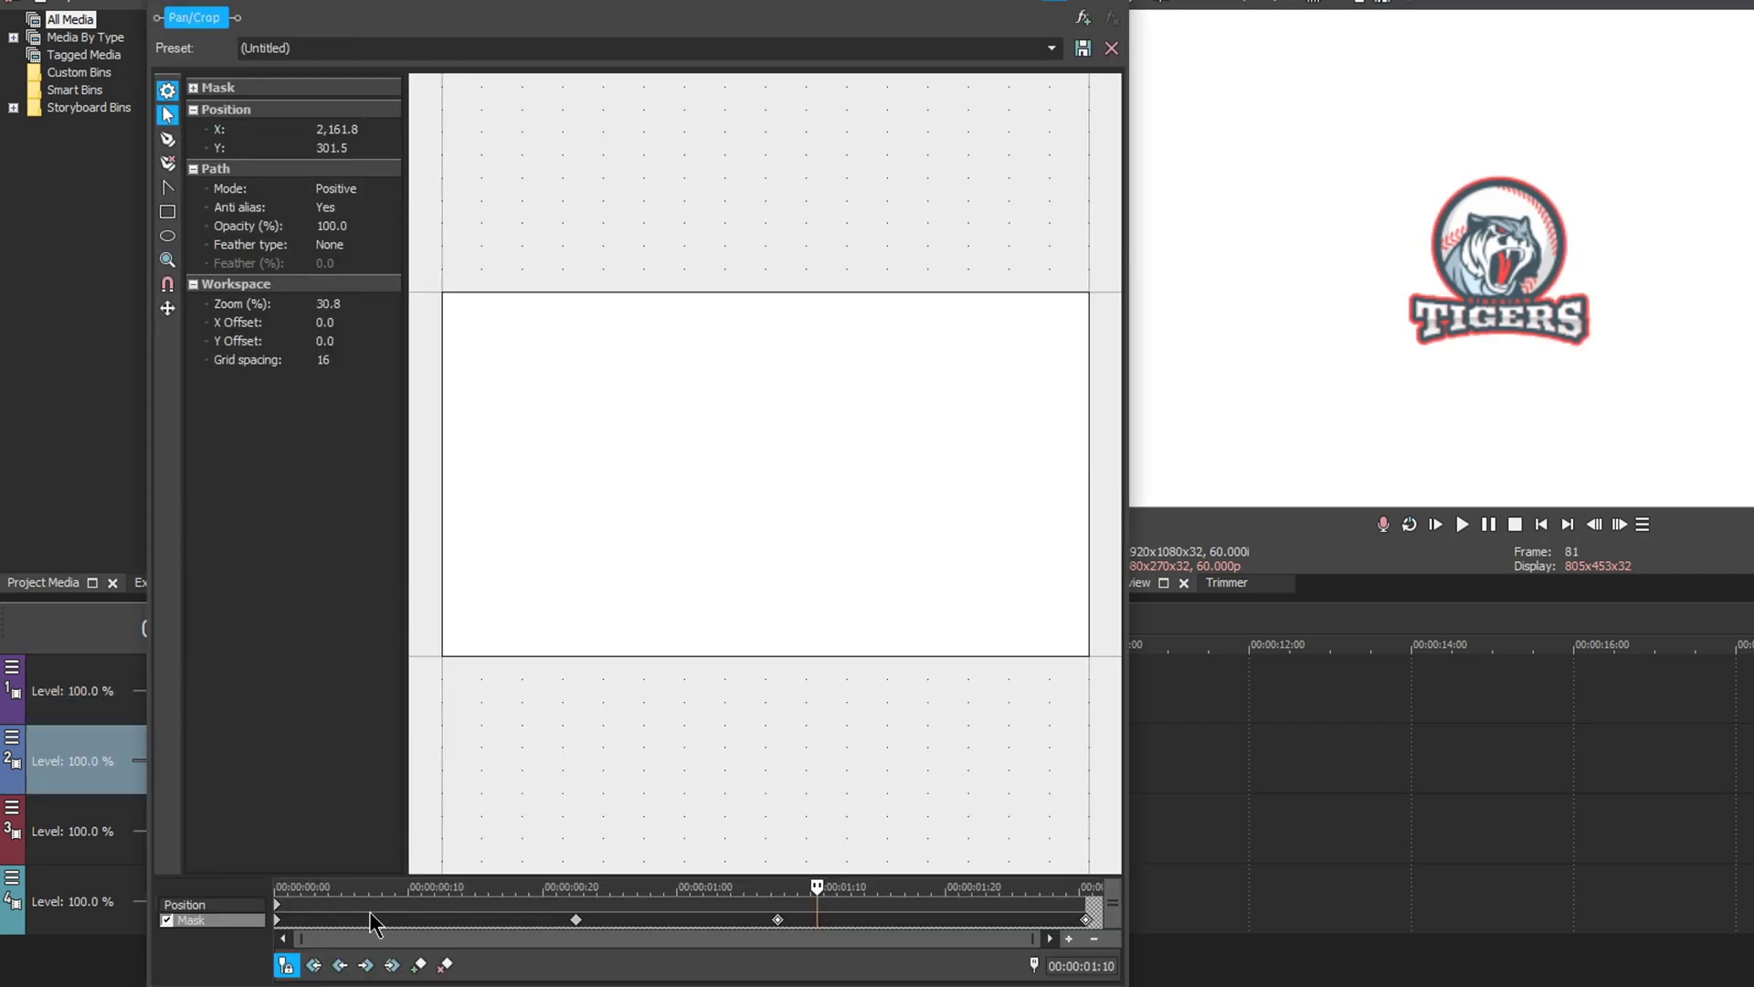
click(280, 924)
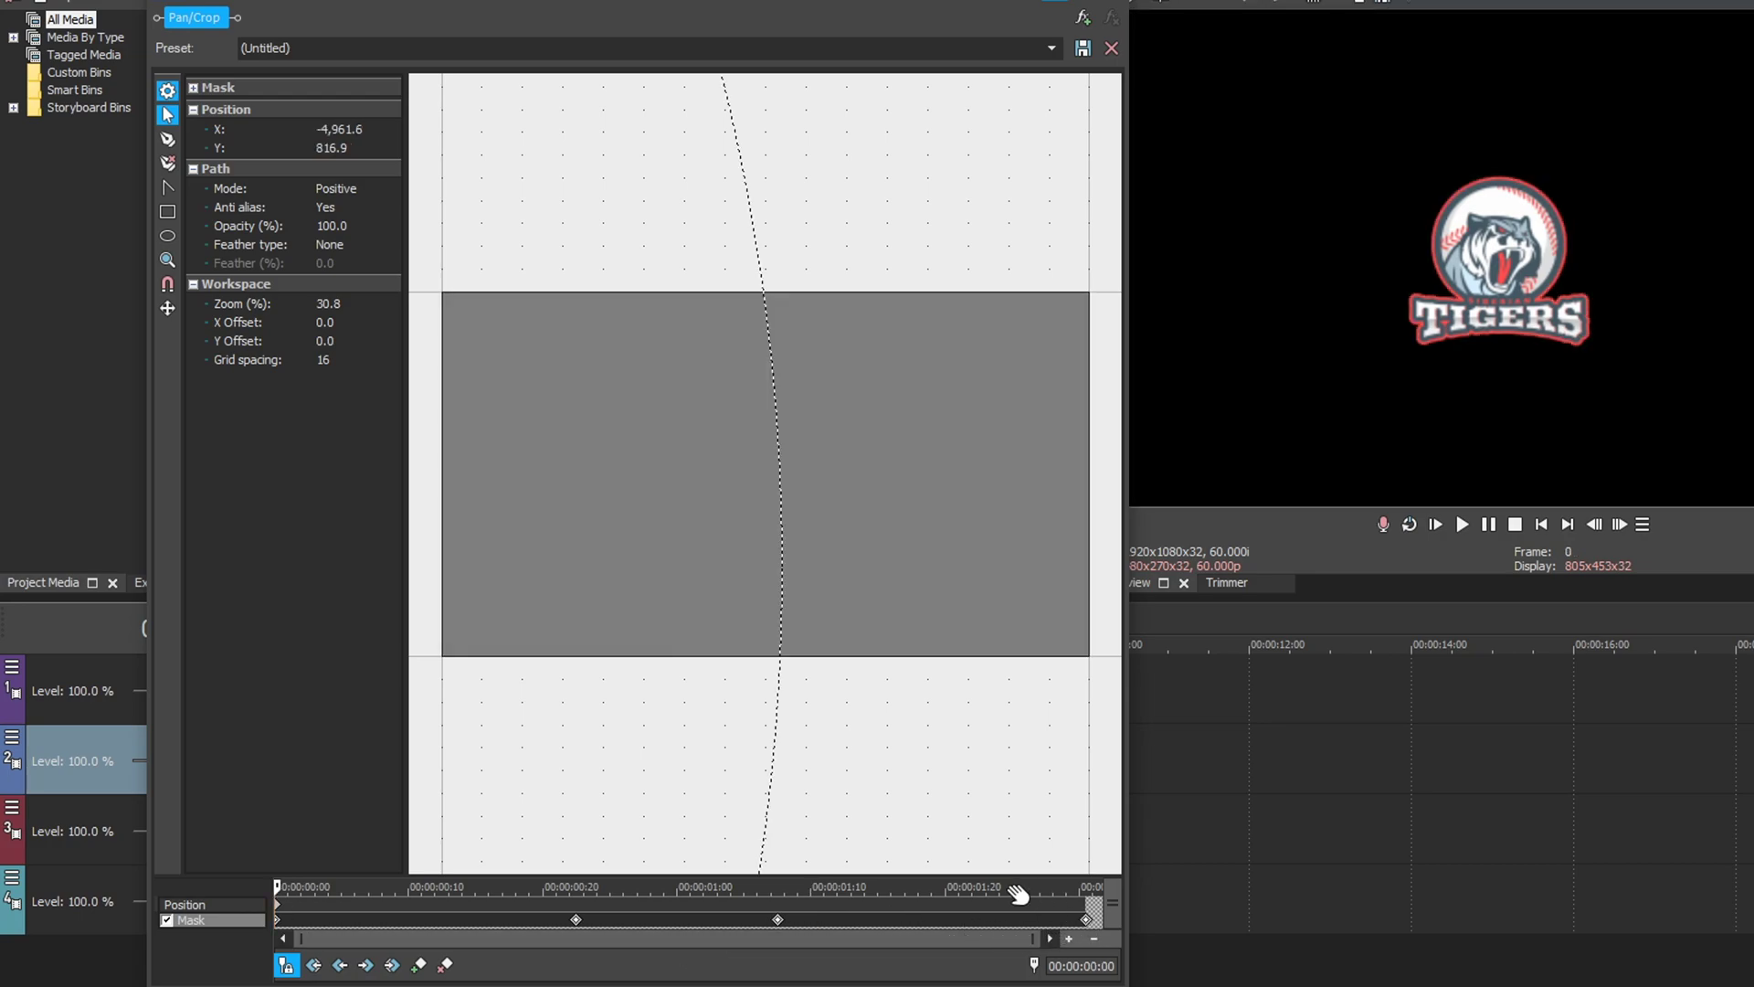
click(1149, 11)
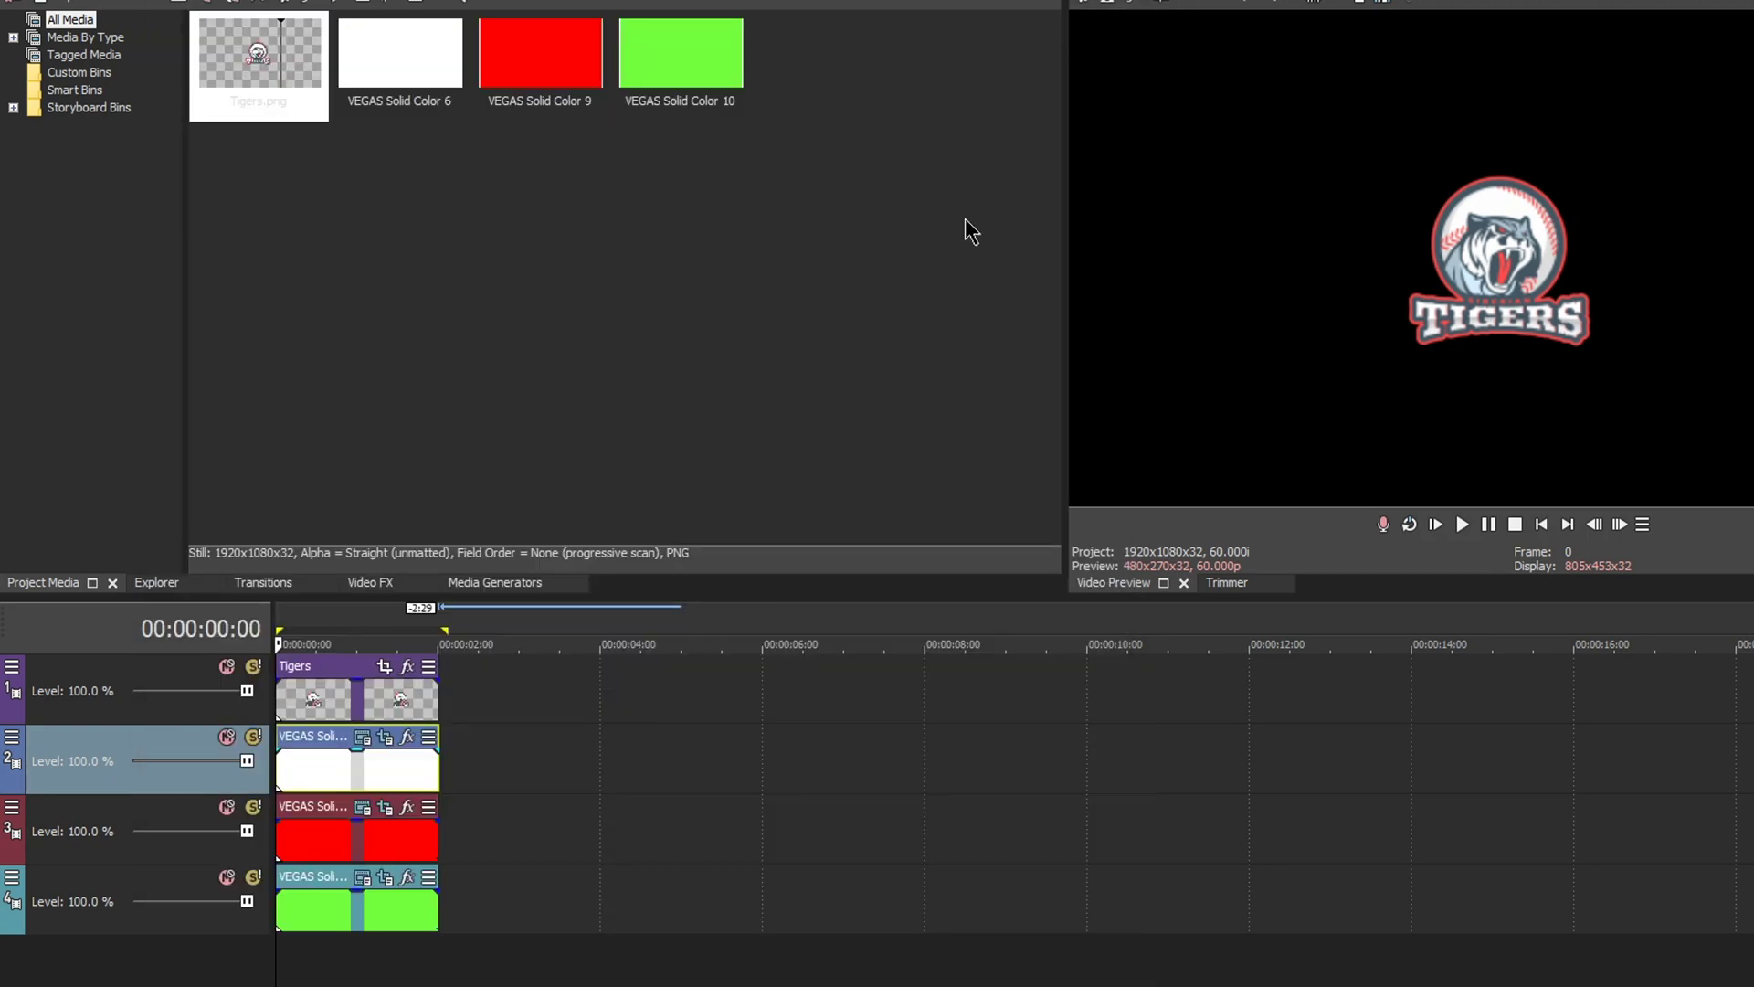
- Enable the mask in the Tigers event's Pan/Crop and paste the copied mask keyframes at 00:00:00:02
click(359, 694)
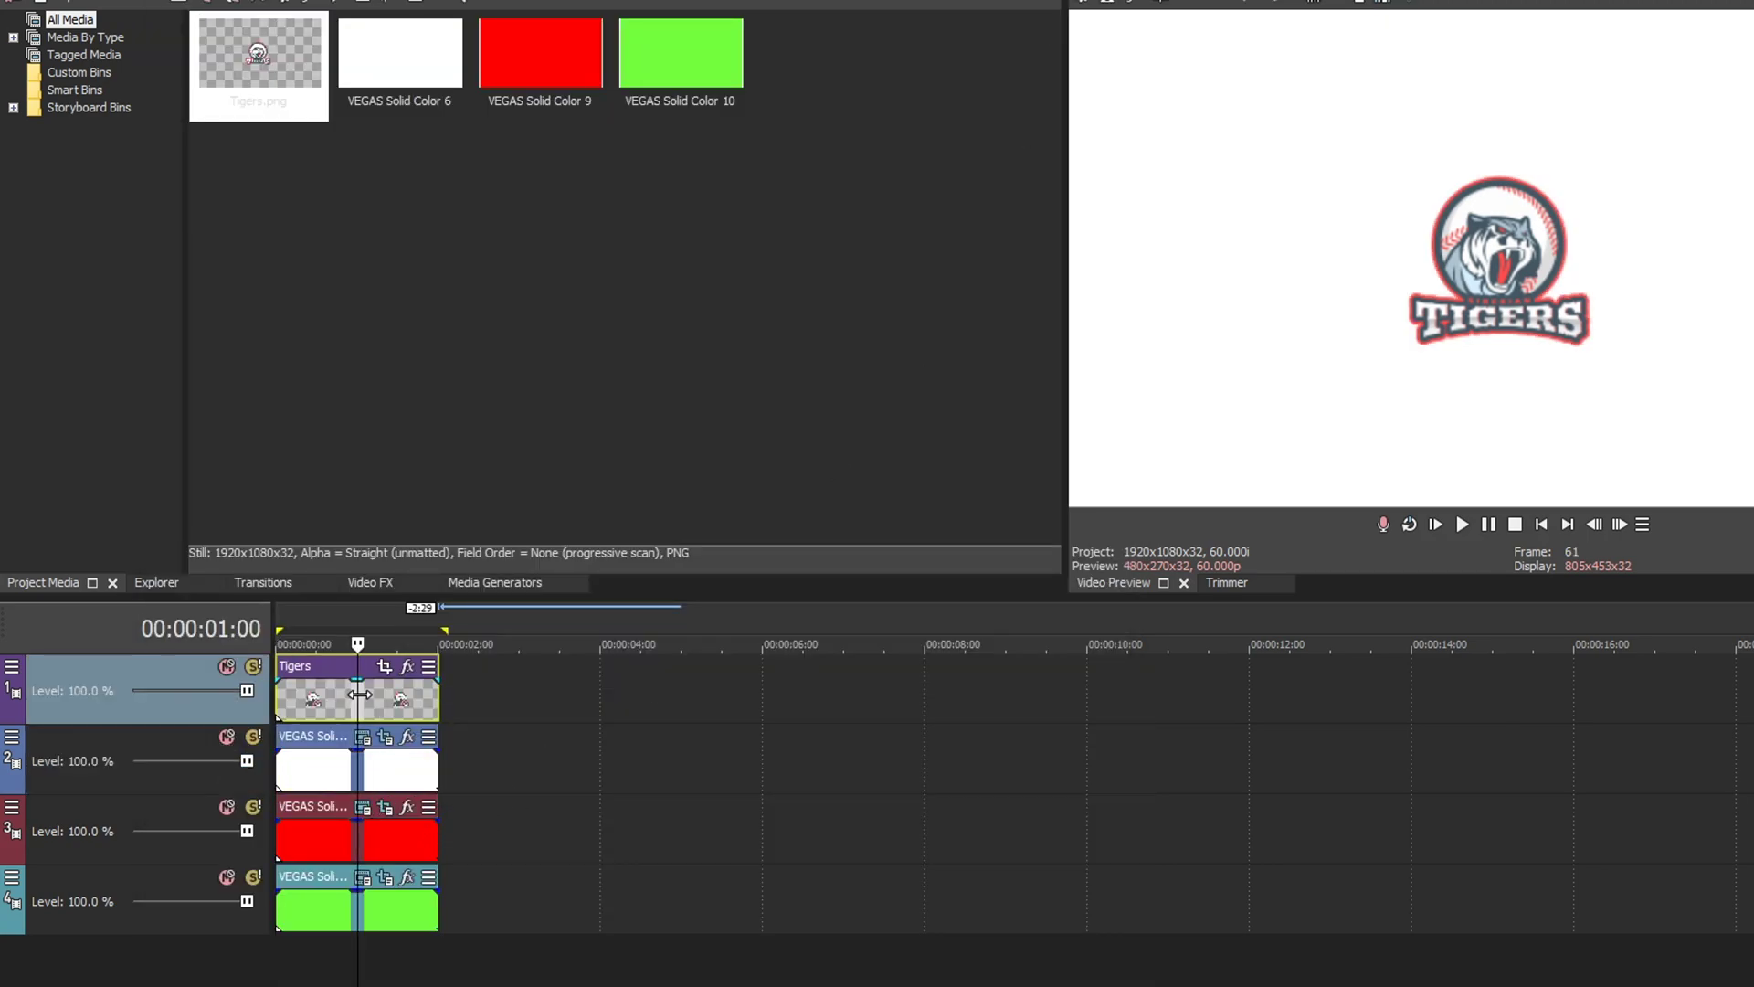
click(384, 667)
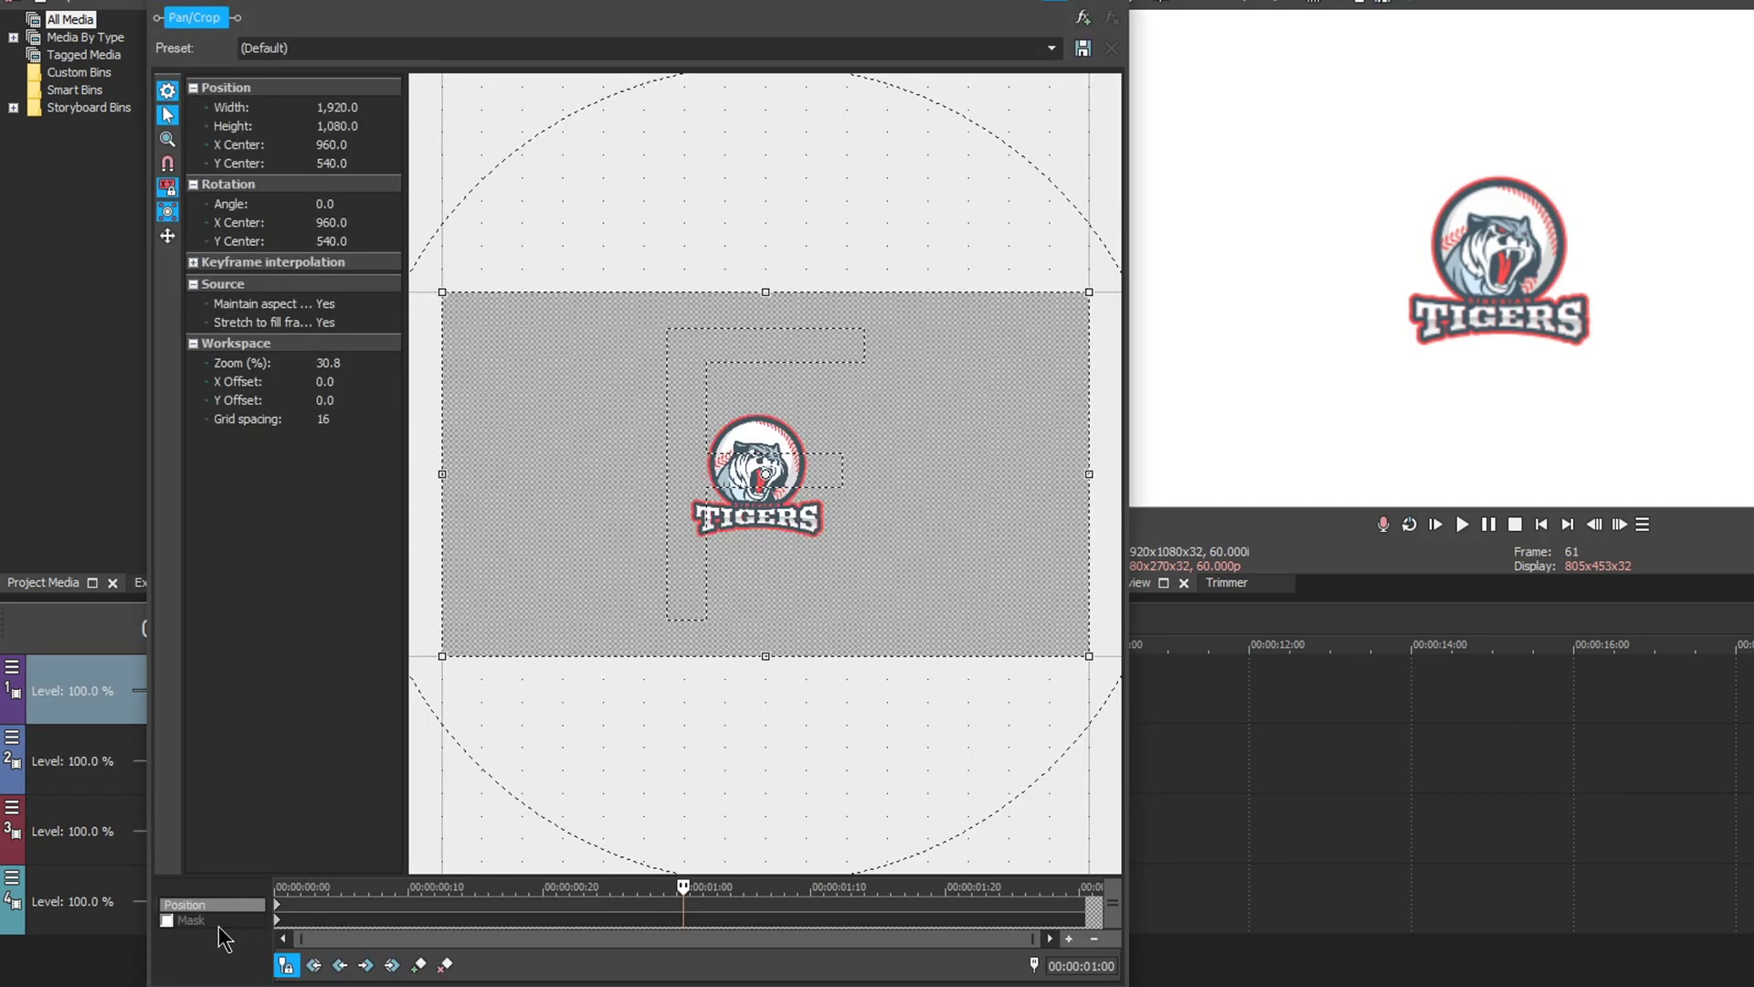
click(192, 920)
click(301, 919)
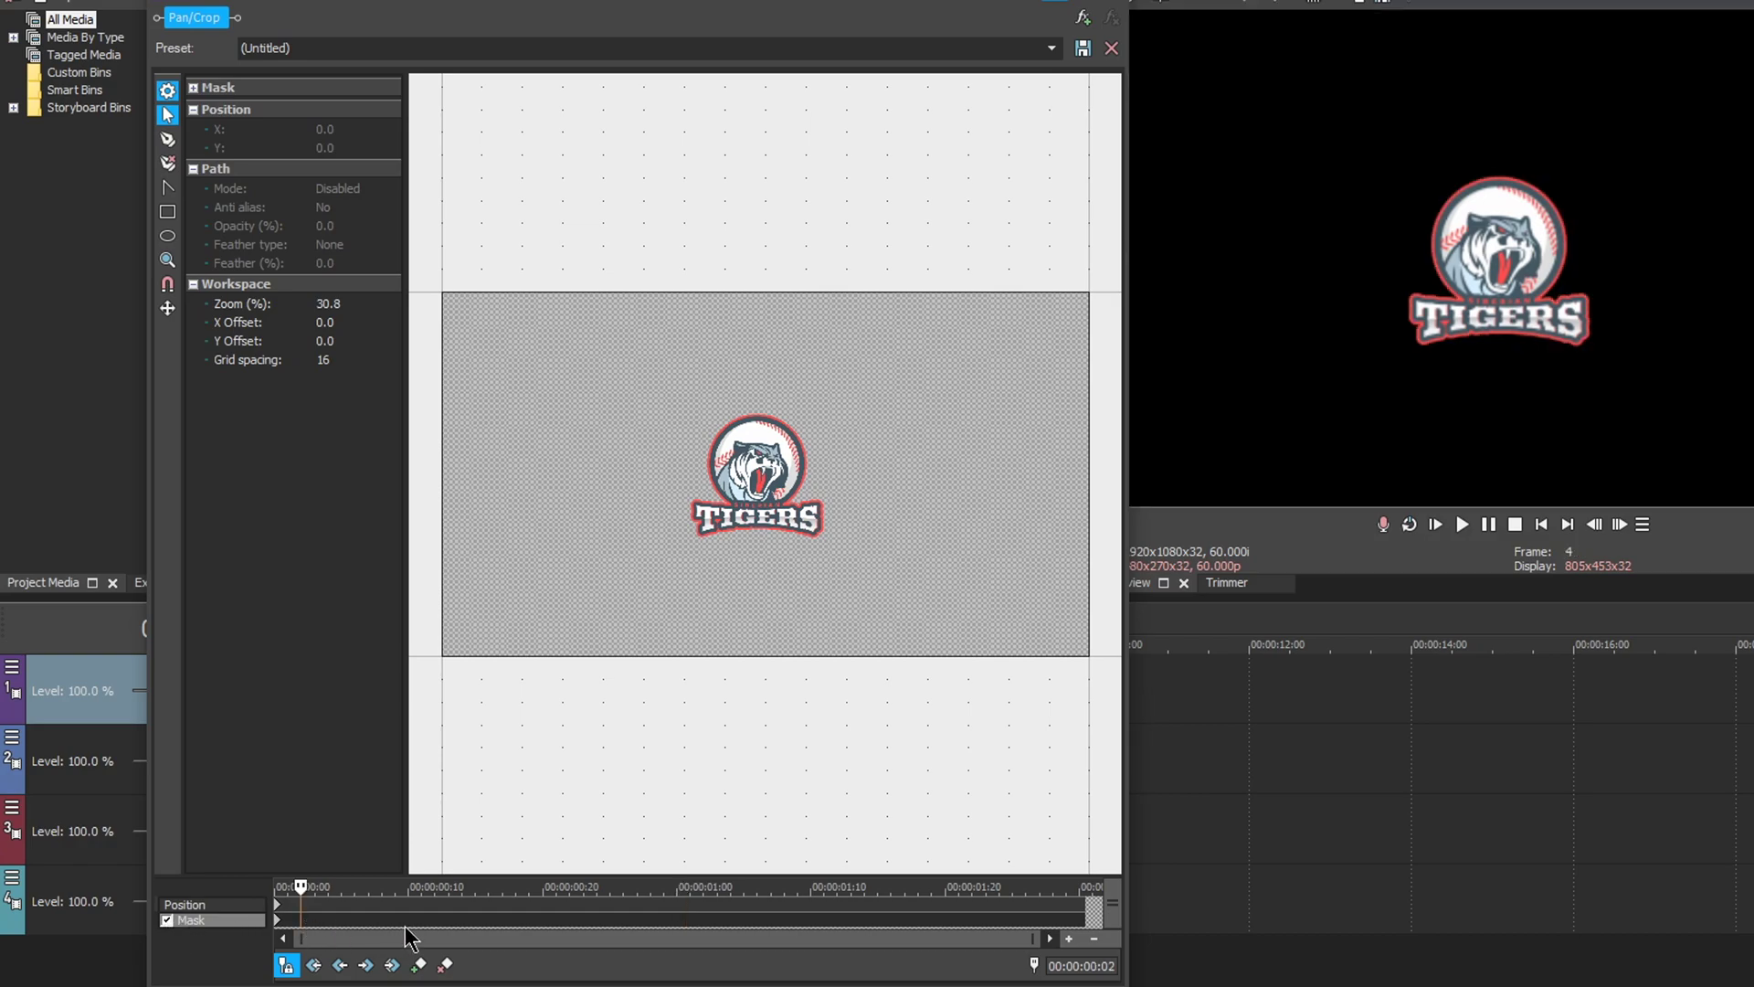
key(ctrl+v)
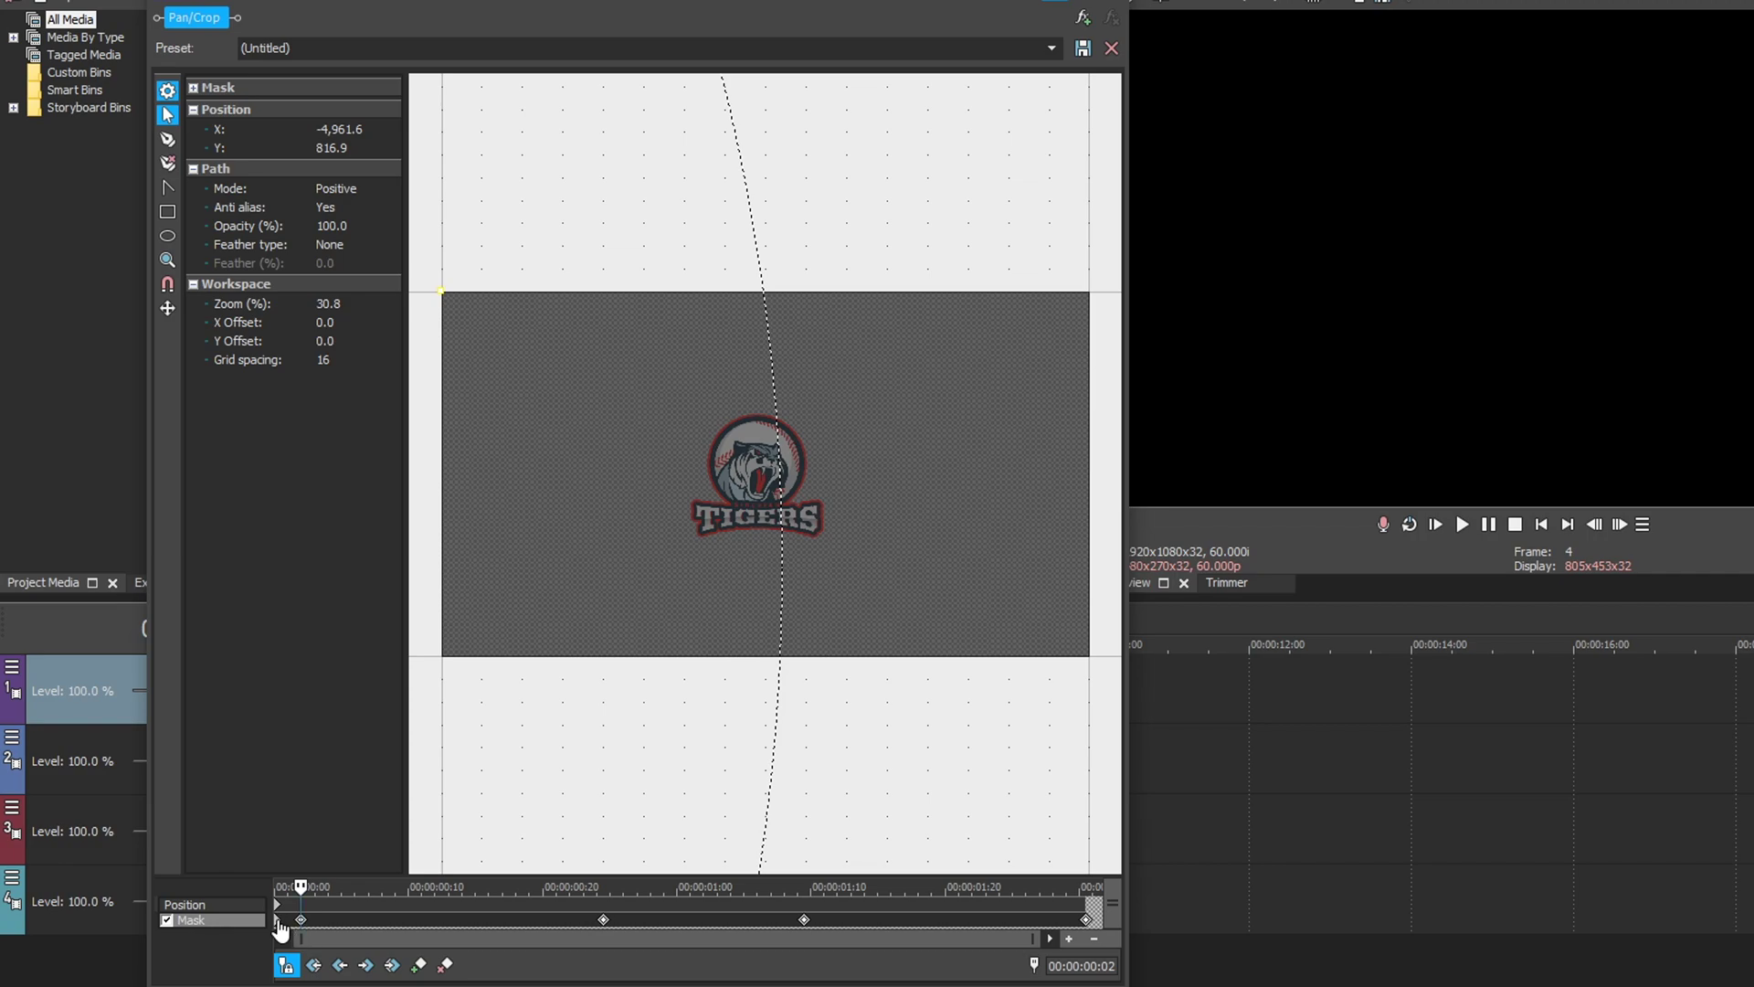
- Delete the Tigers mask's original first keyframe and shift the pasted keyframes back so they begin at 00:00:00:00
click(278, 920)
right_click(280, 921)
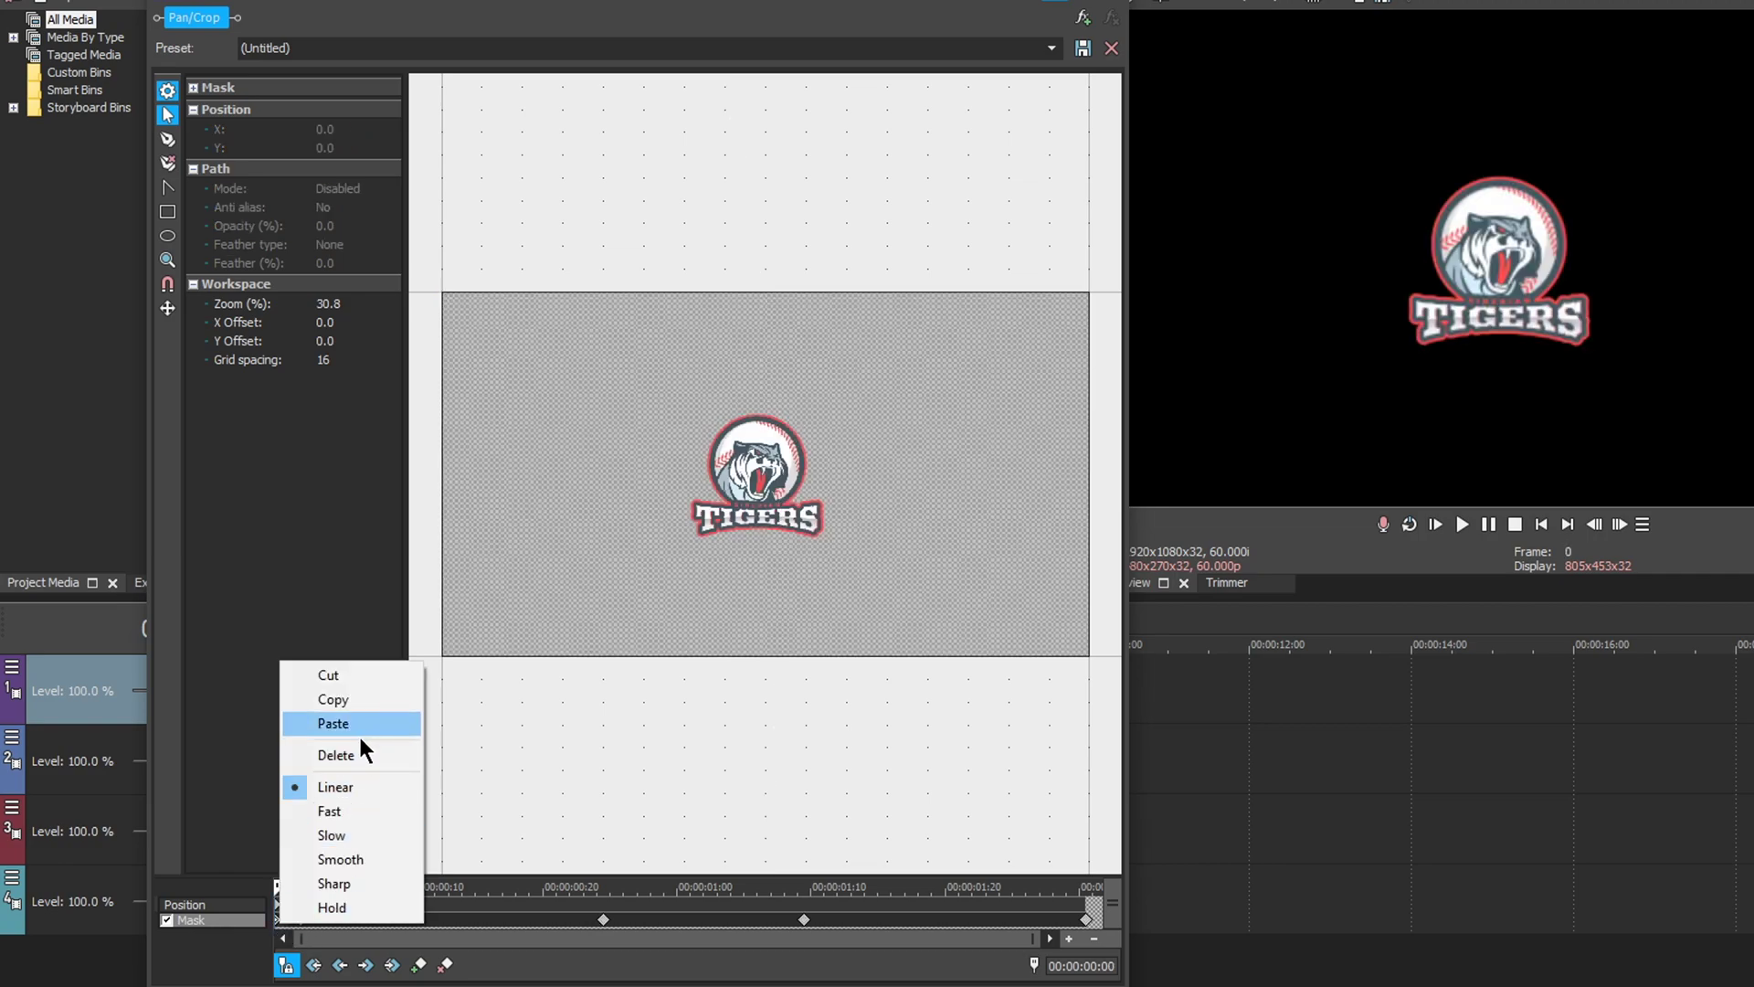
click(359, 754)
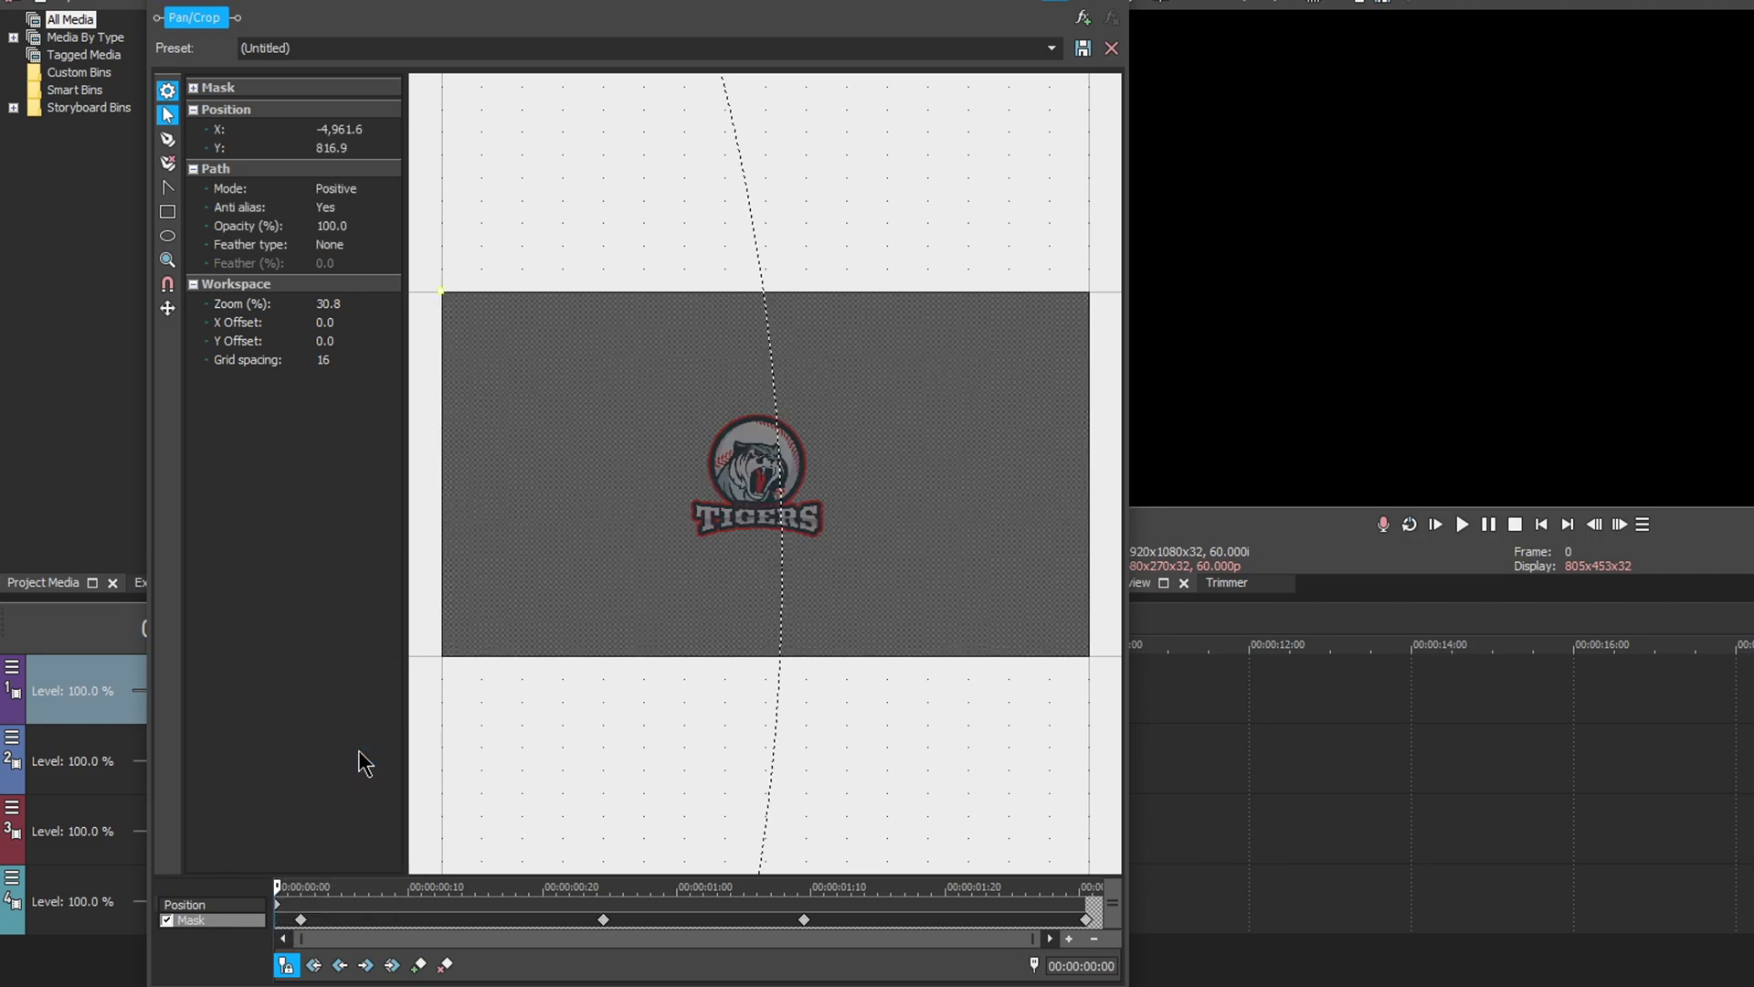
click(804, 919)
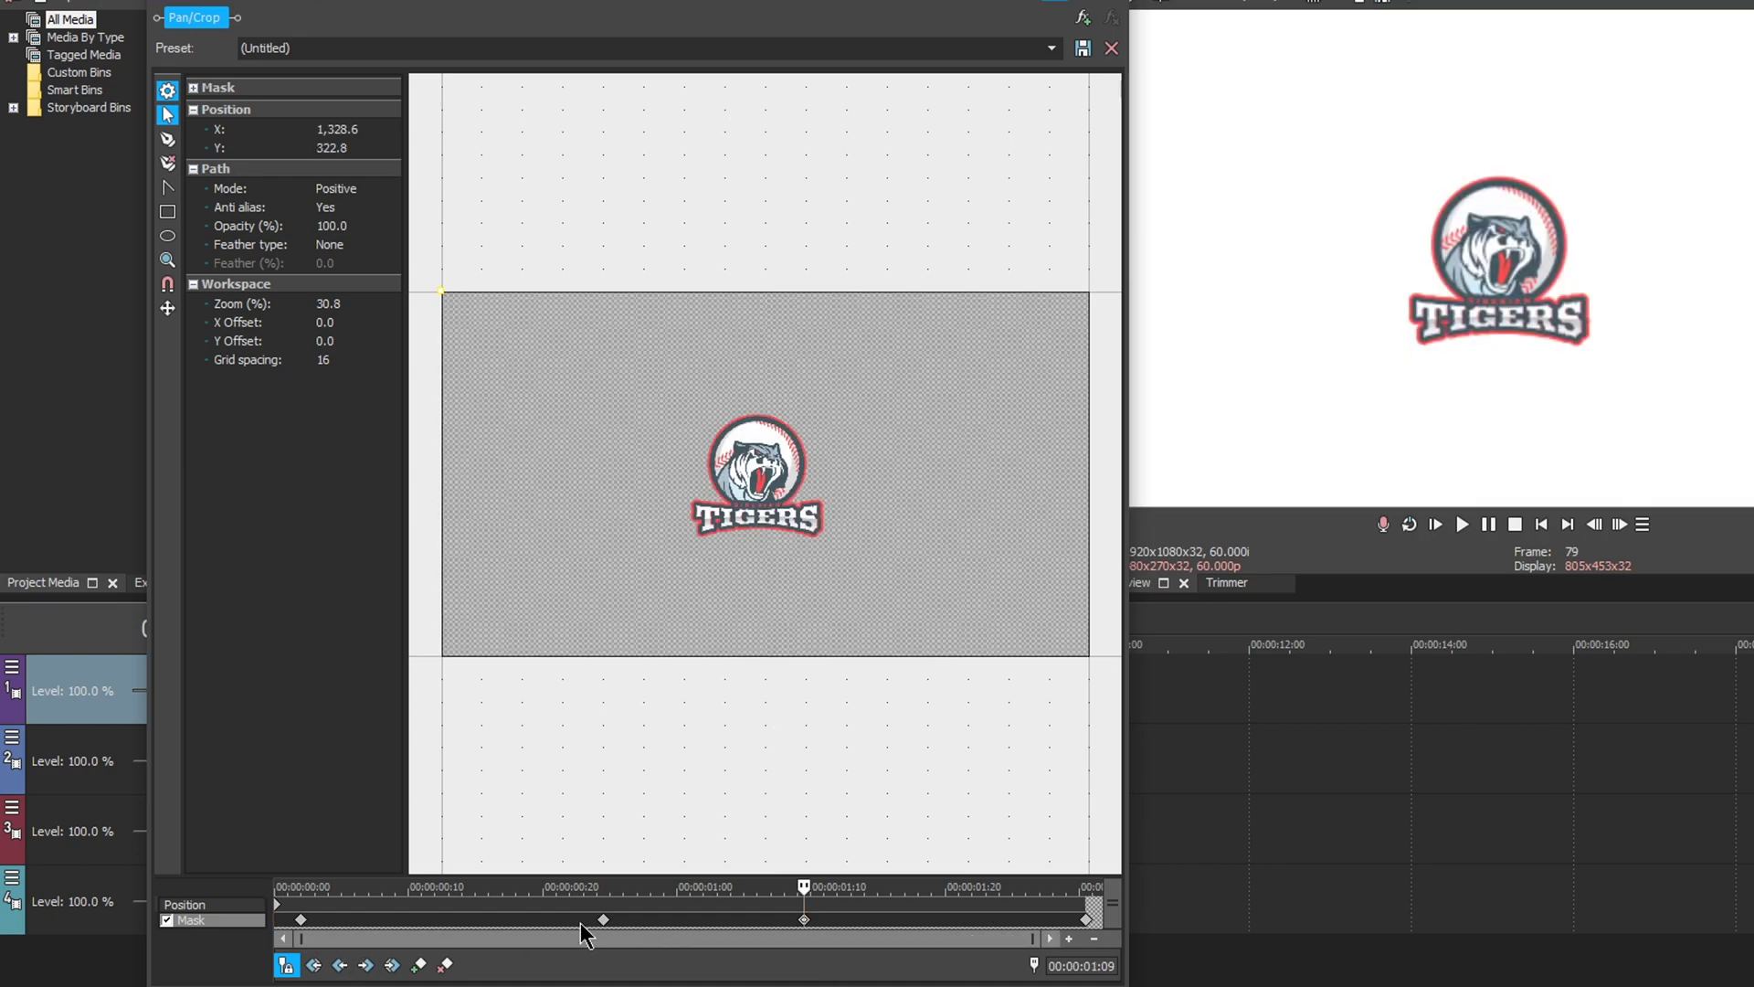
click(301, 920)
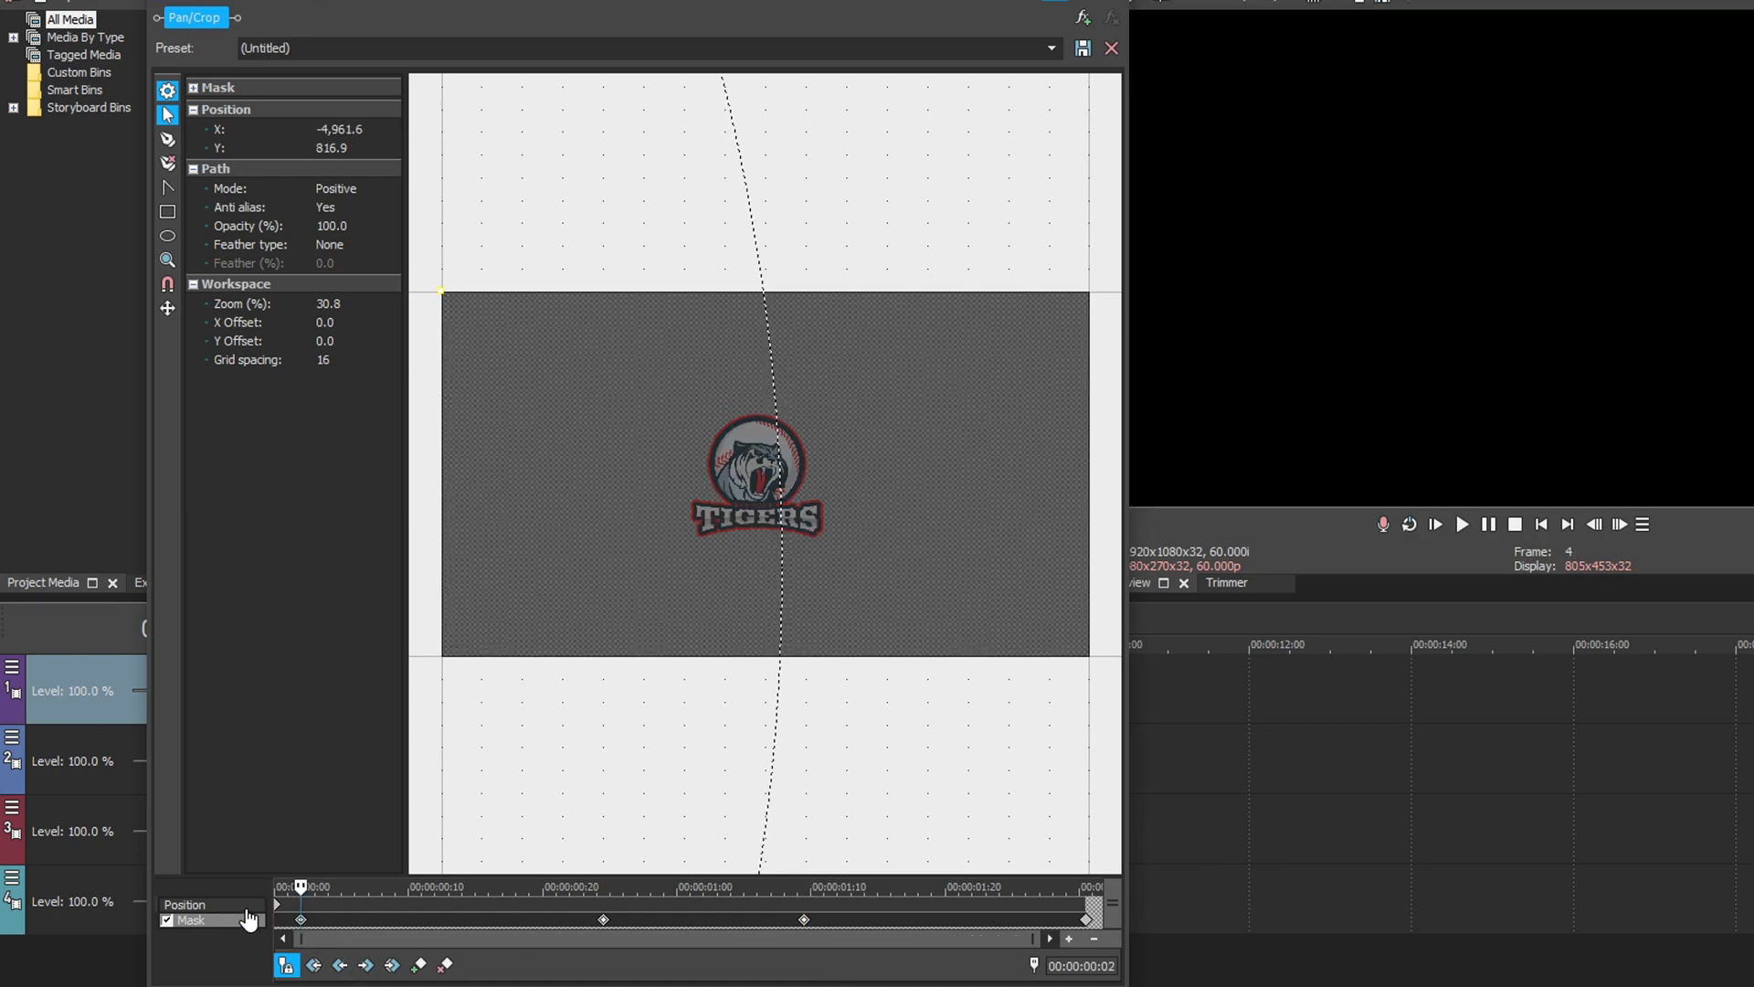
drag(302, 919, 1090, 927)
- Delete the Tigers event's mask keyframe at 00:00:02:00 and close Pan/Crop
right_click(1087, 920)
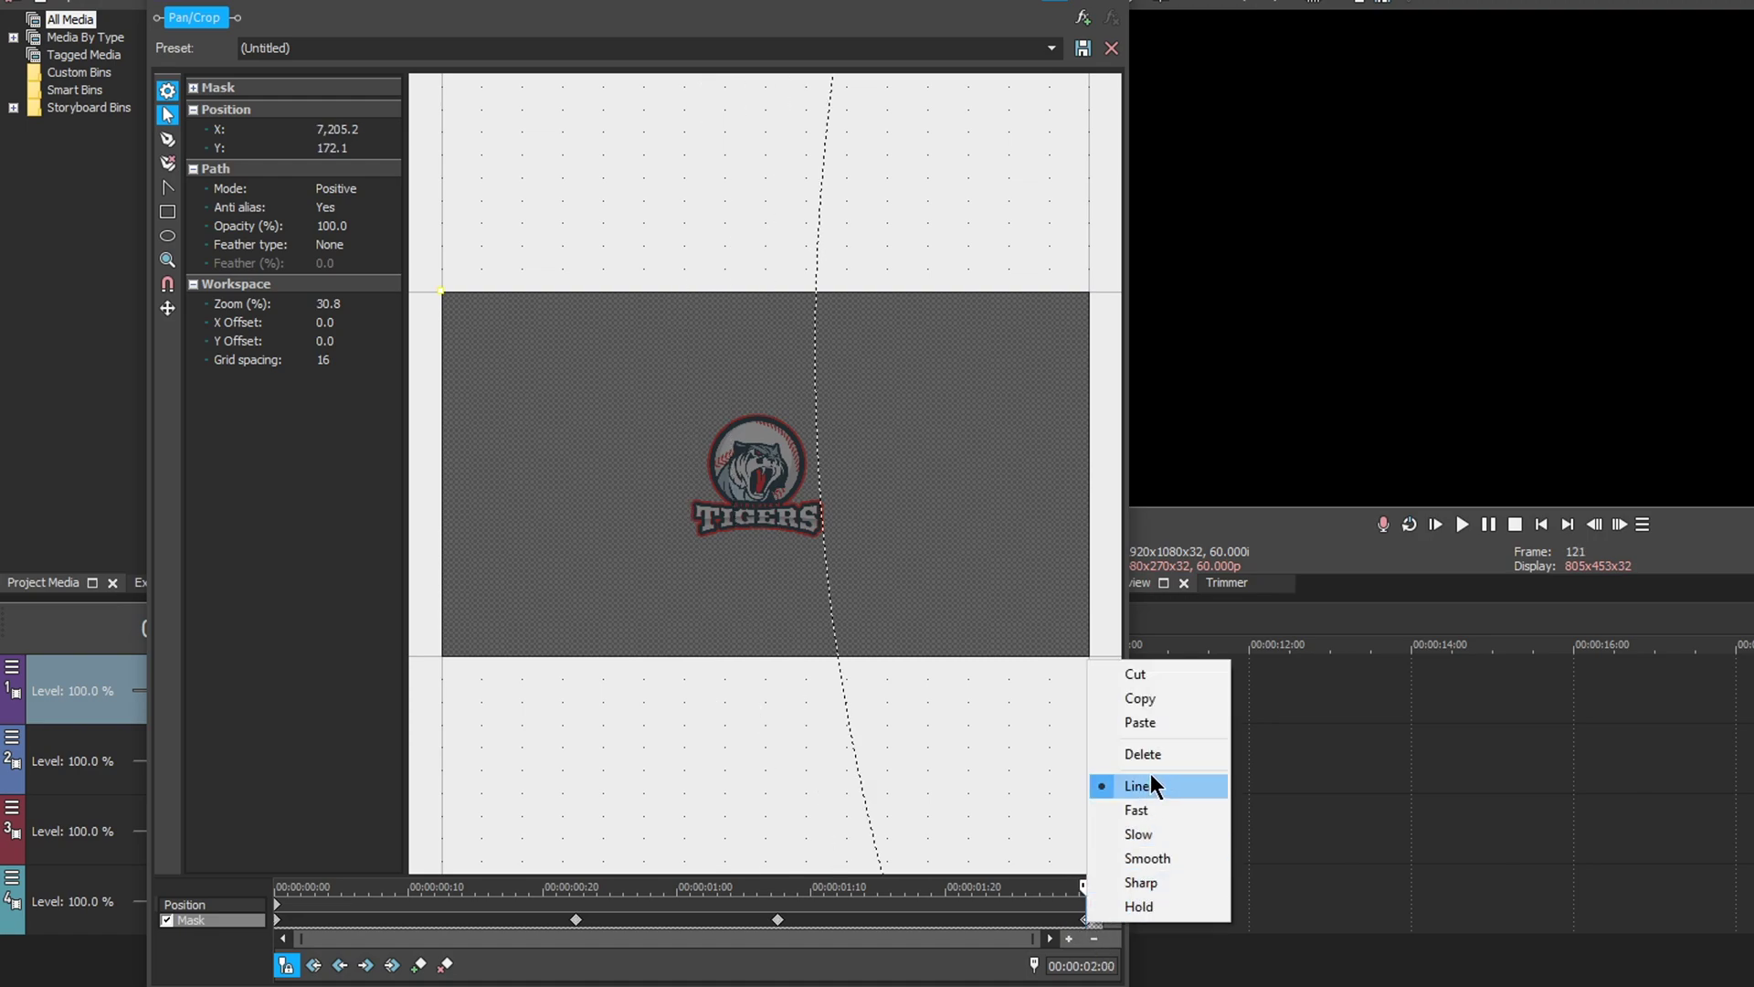
click(1149, 748)
click(1081, 18)
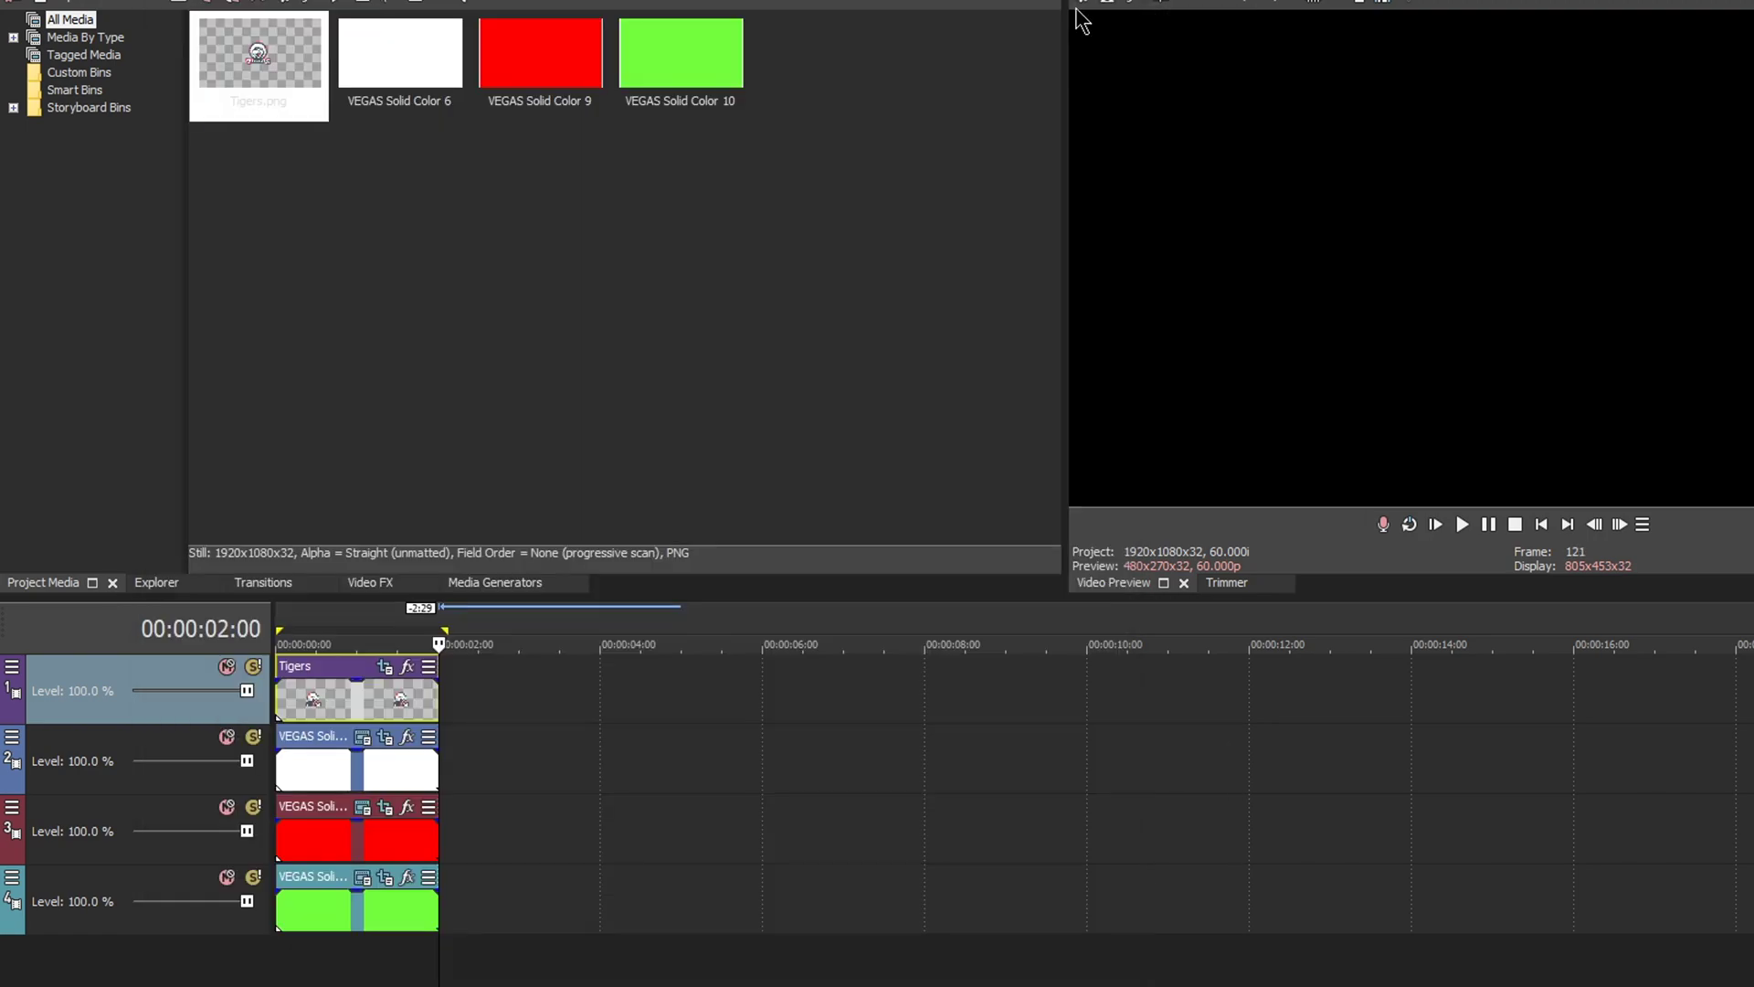
- Copy the final mask keyframe at 00:00:02:00 from the white event's Pan/Crop
click(393, 778)
click(382, 738)
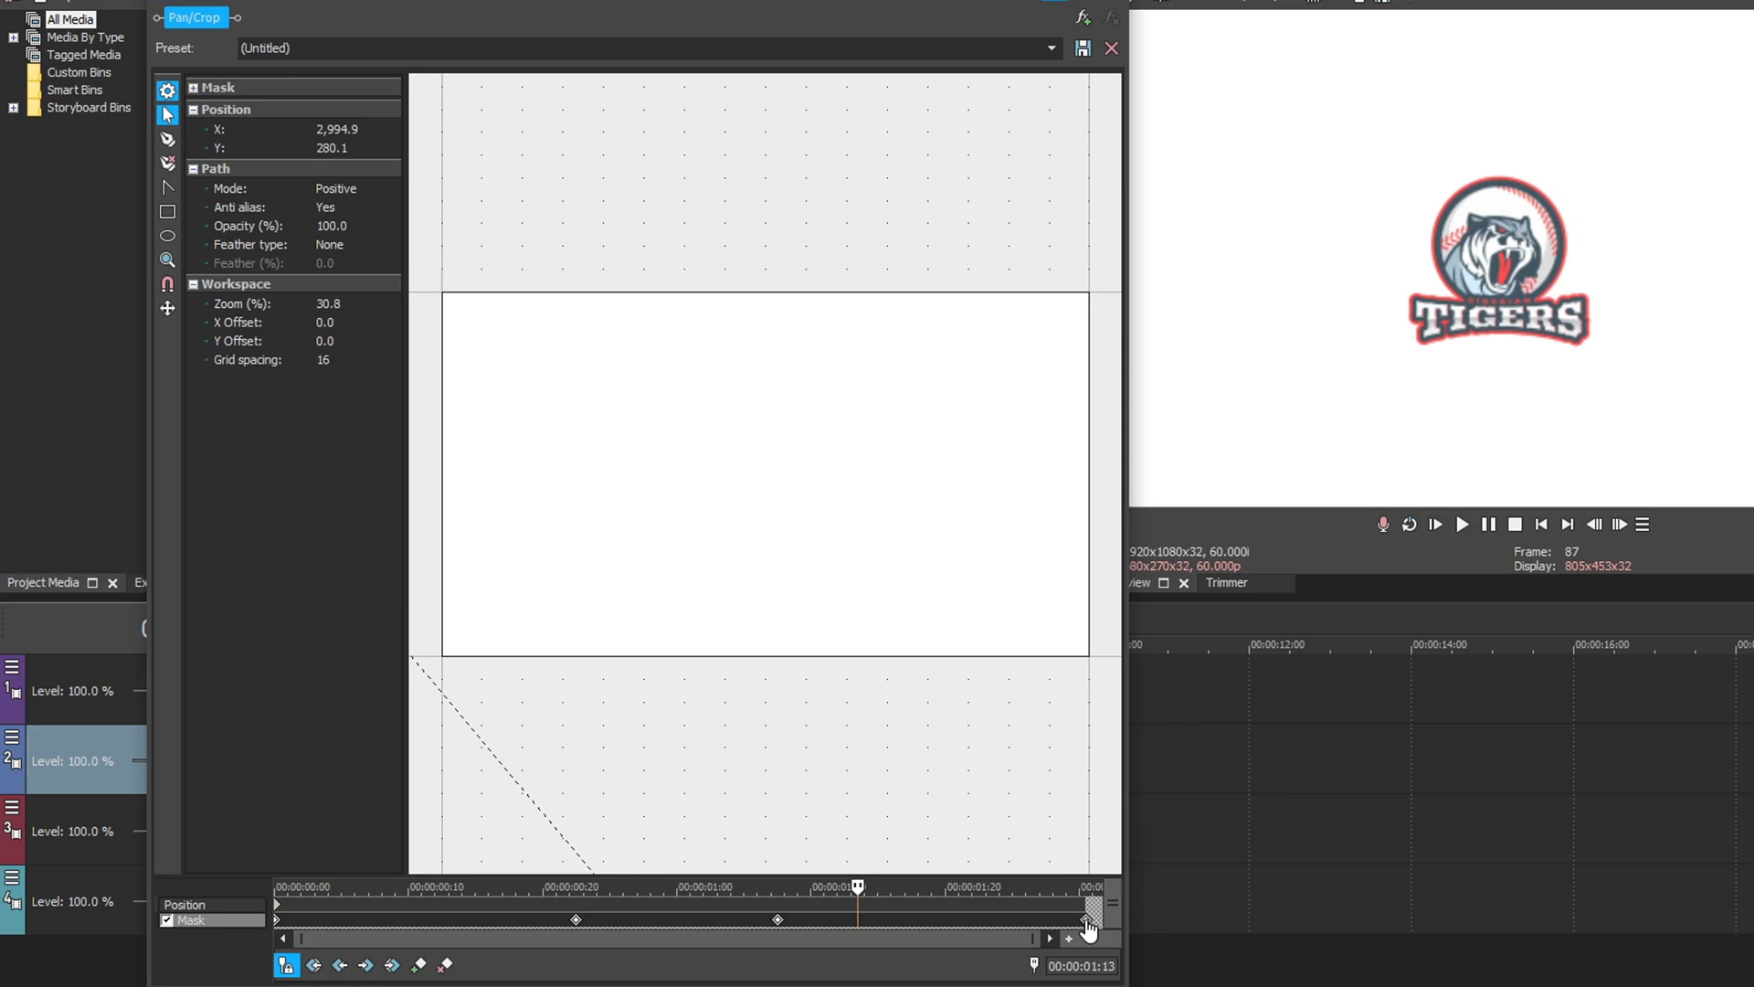
right_click(1087, 920)
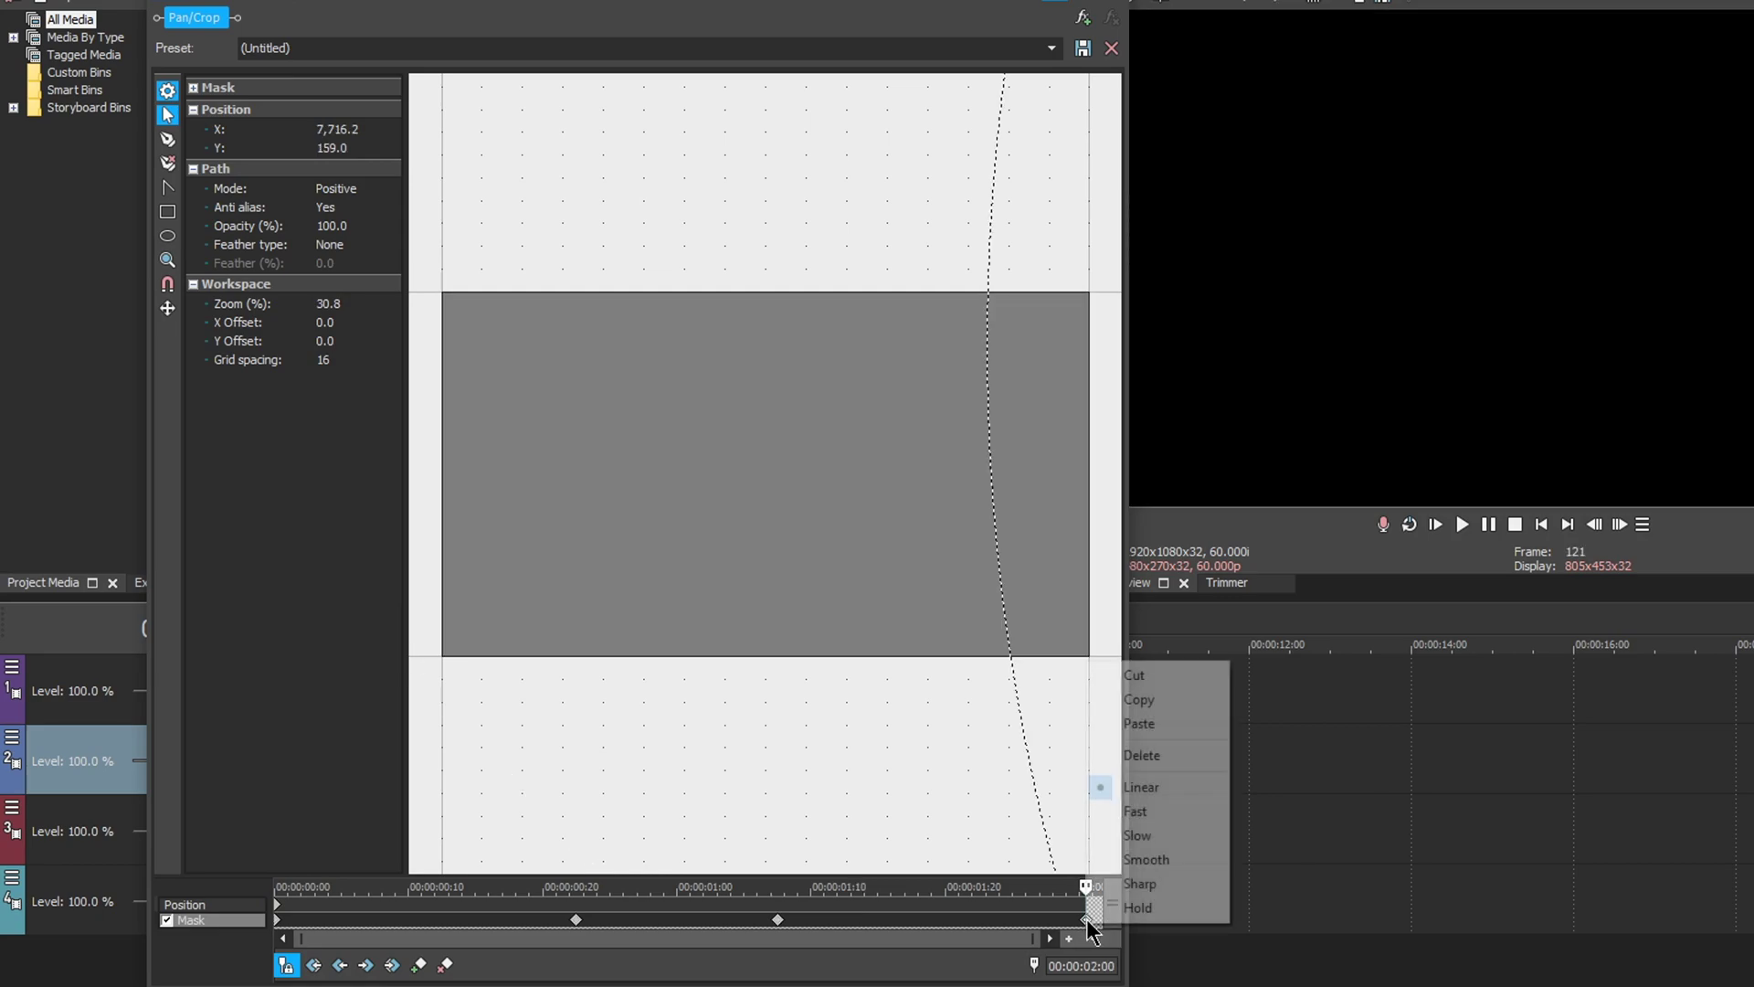
click(1139, 700)
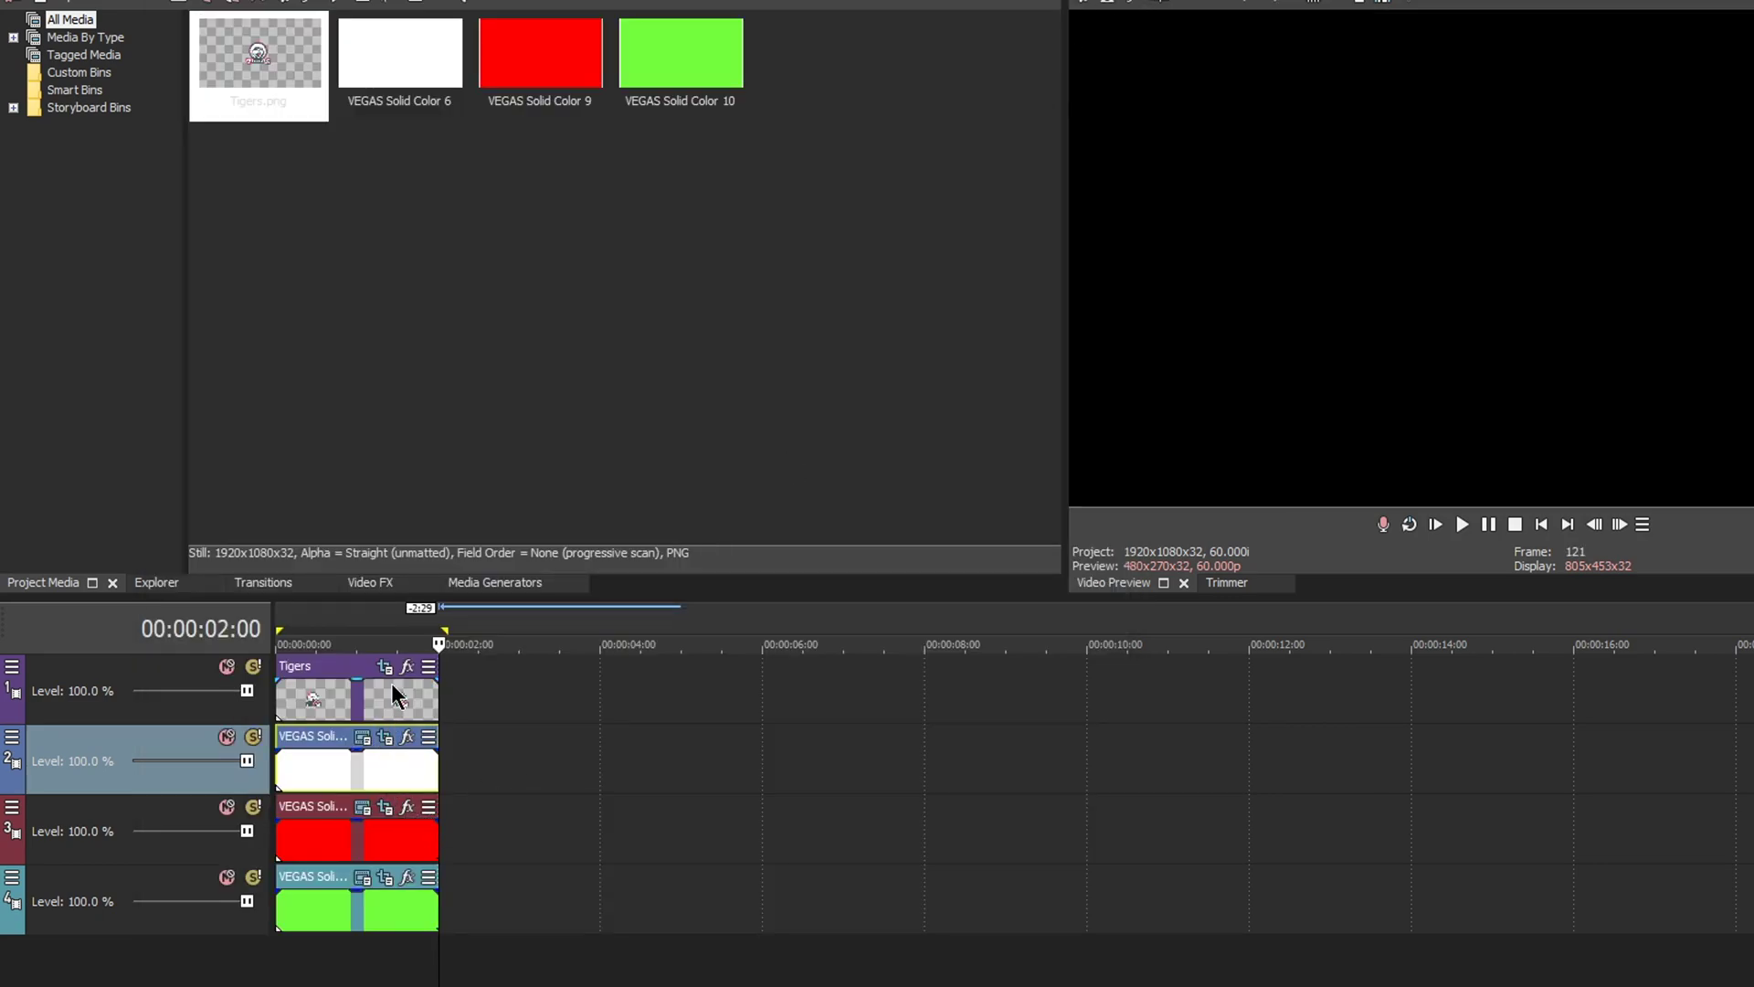
- Paste the copied mask keyframe at 00:00:02:00 in the Tigers event's Pan/Crop and scrub back to the start
click(391, 682)
click(382, 667)
drag(865, 896, 1085, 893)
click(1068, 825)
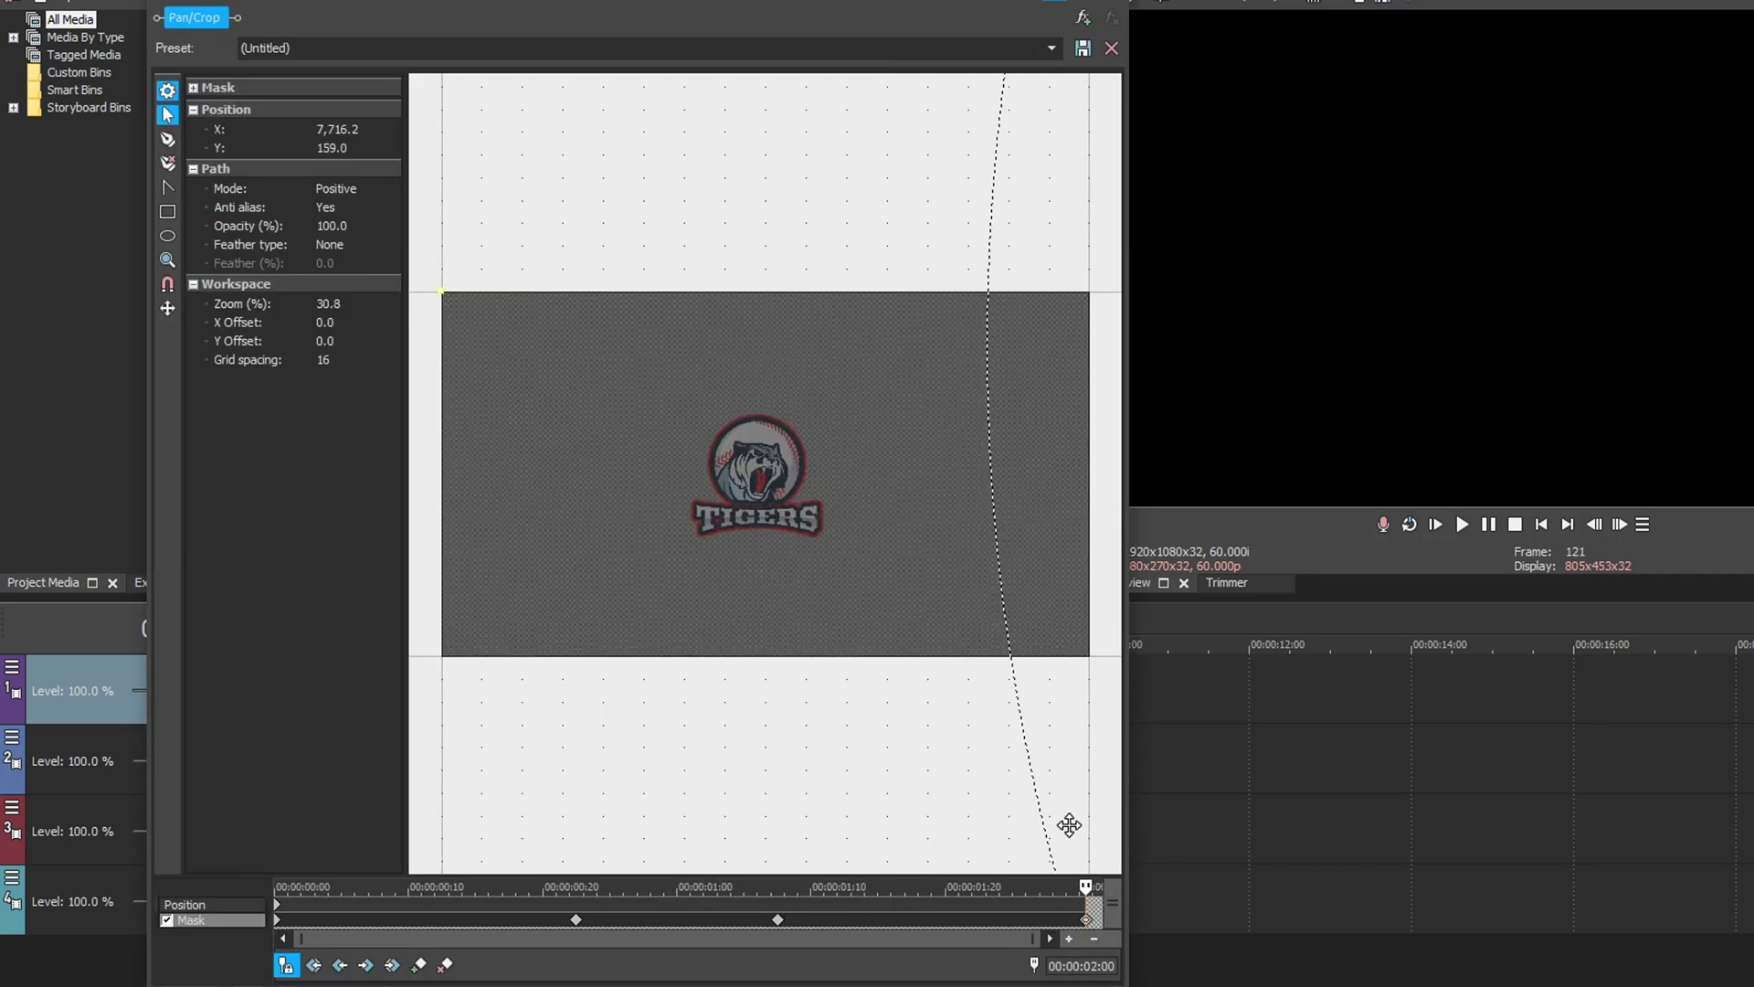
drag(1042, 886, 216, 919)
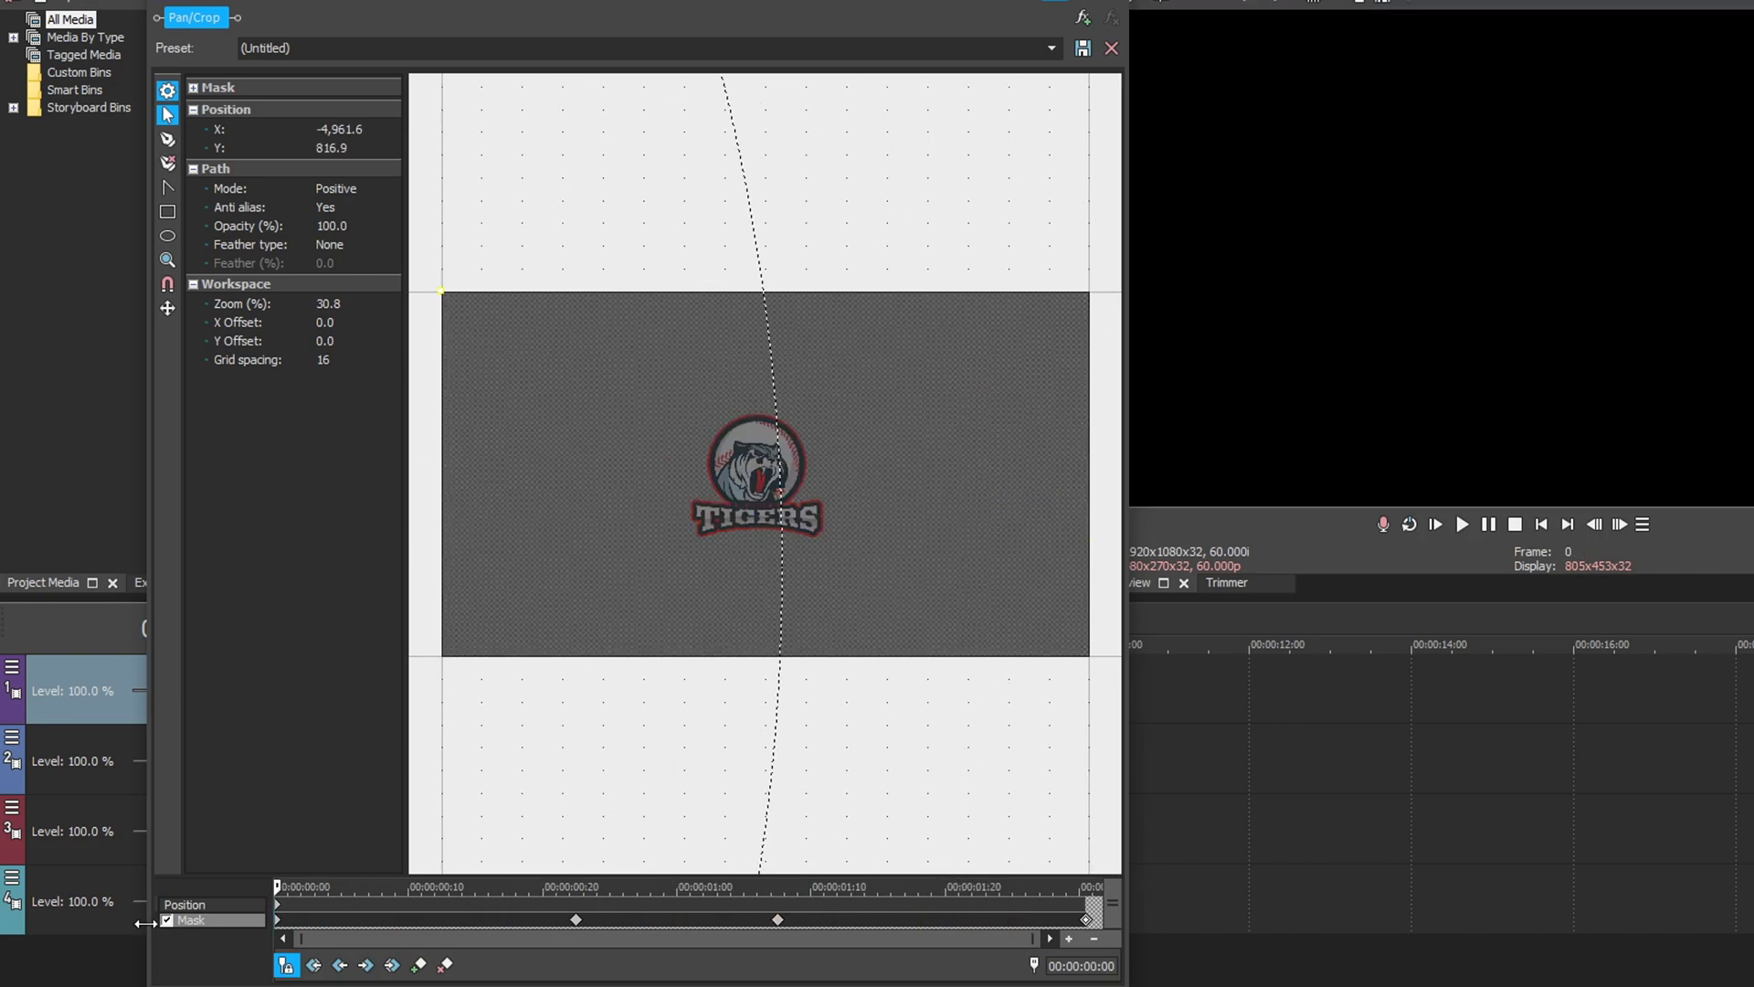
- At 00:00:01:00 in the Tigers event's Position keyframes, shrink the crop frame around its center to enlarge the logo
click(202, 905)
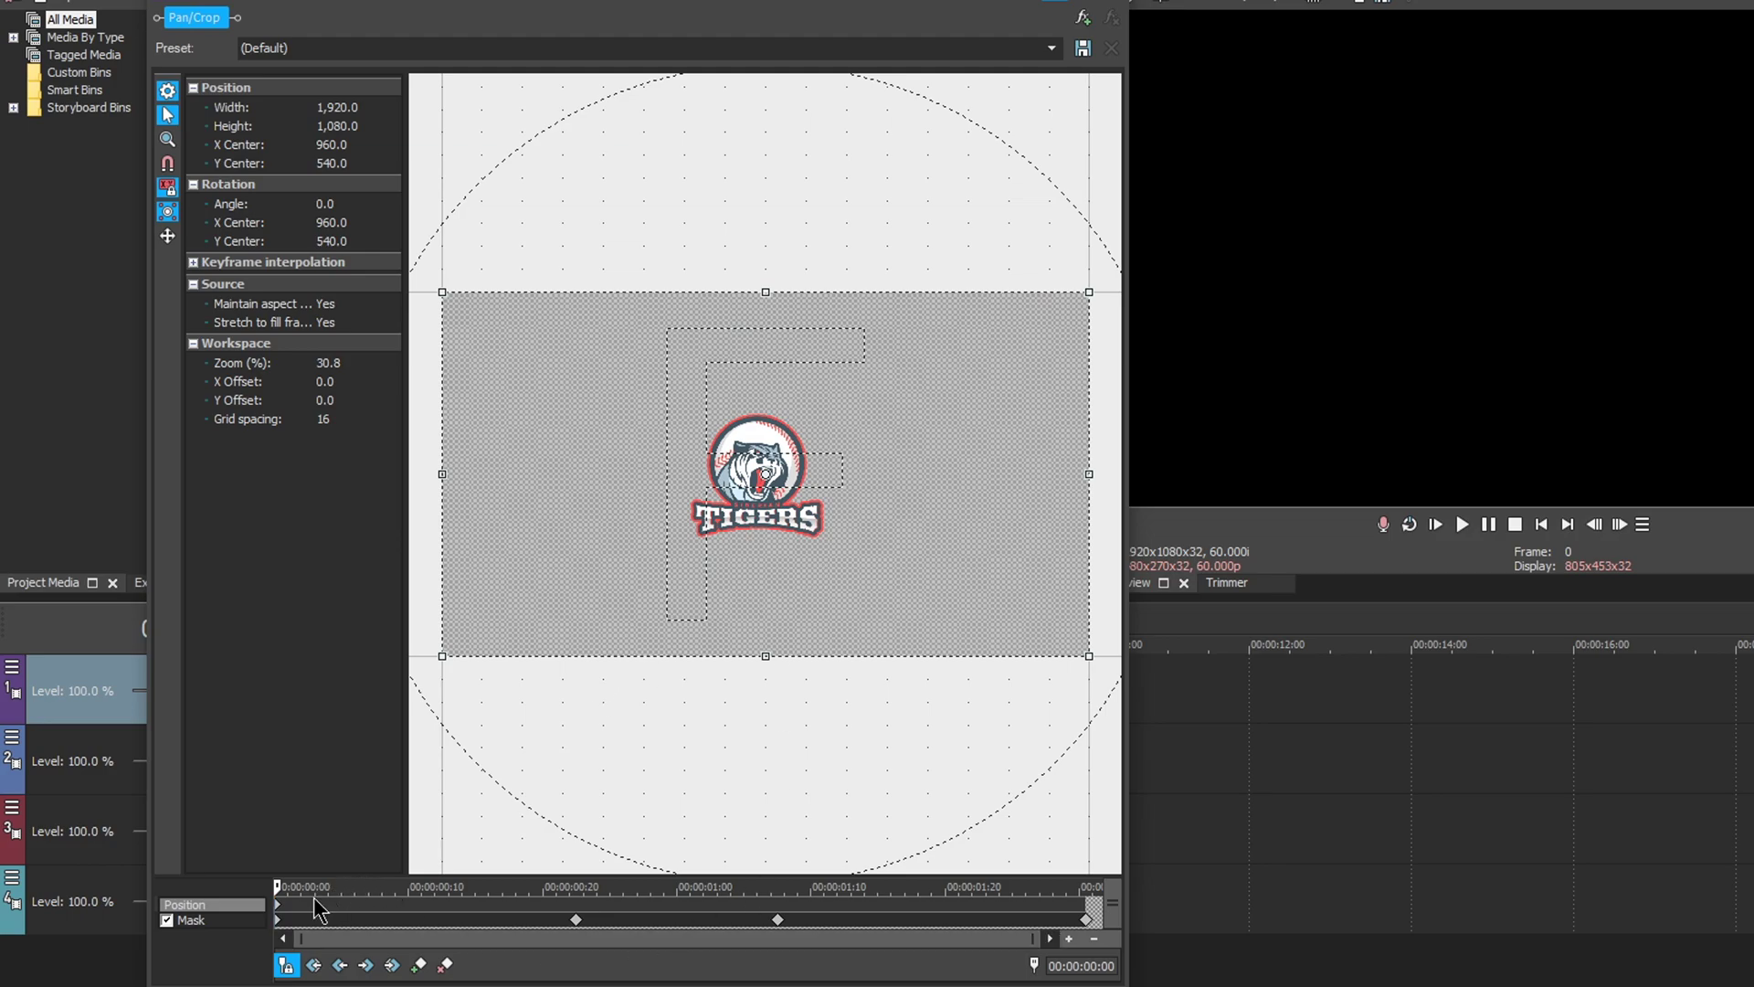
drag(285, 891, 674, 907)
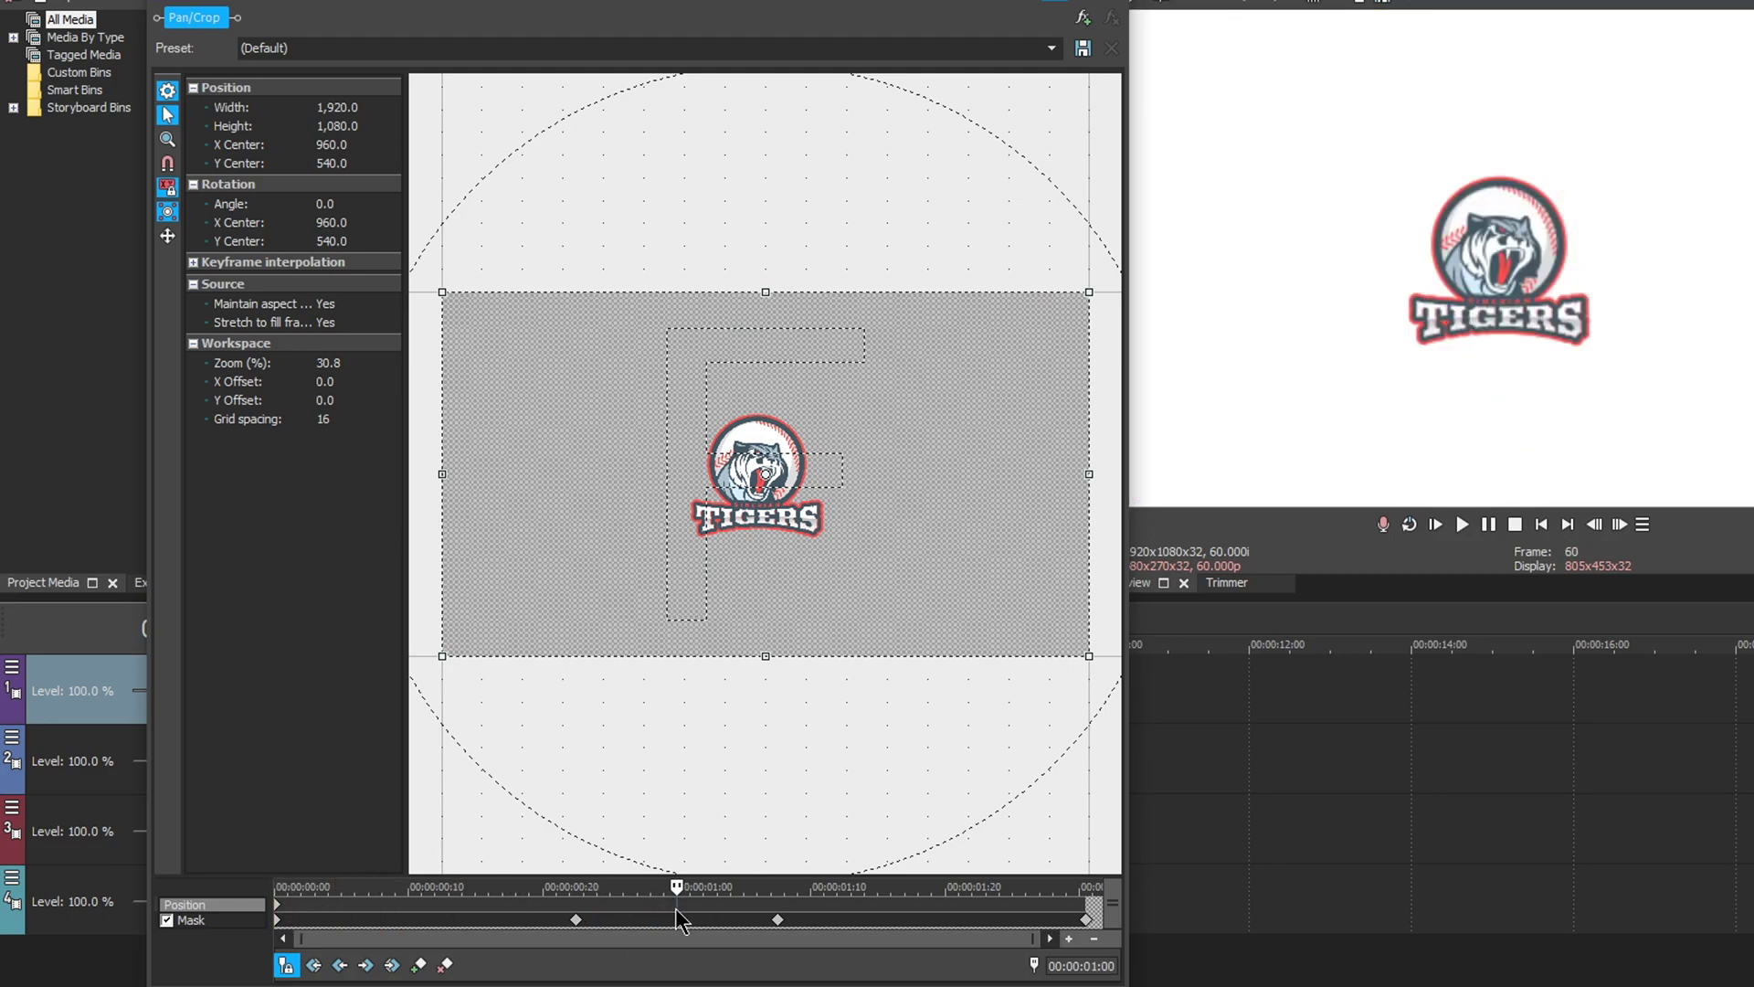
drag(1087, 293, 1039, 334)
- Reset the Tigers event's position at 00:00:02:00 with the (Default) preset and close Pan/Crop
drag(677, 887, 1095, 911)
click(1052, 48)
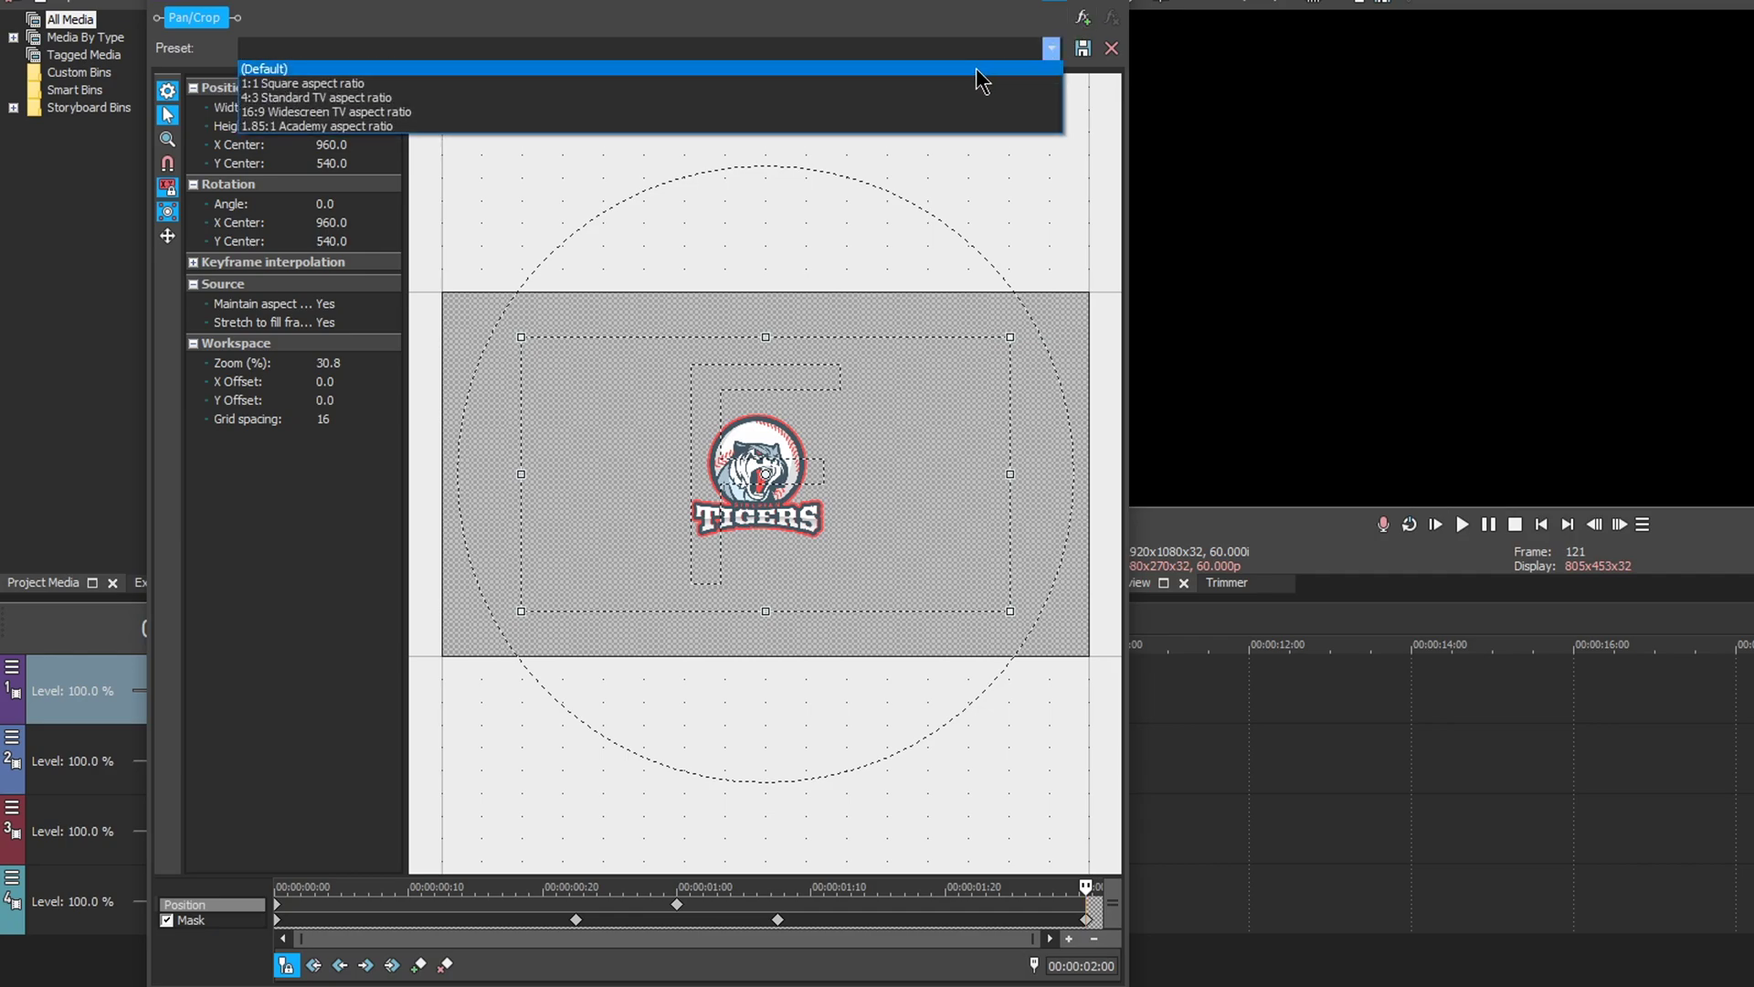
click(1049, 67)
mouse_move(1084, 886)
mouse_down()
mouse_move(224, 909)
mouse_move(365, 888)
mouse_move(1092, 889)
mouse_up()
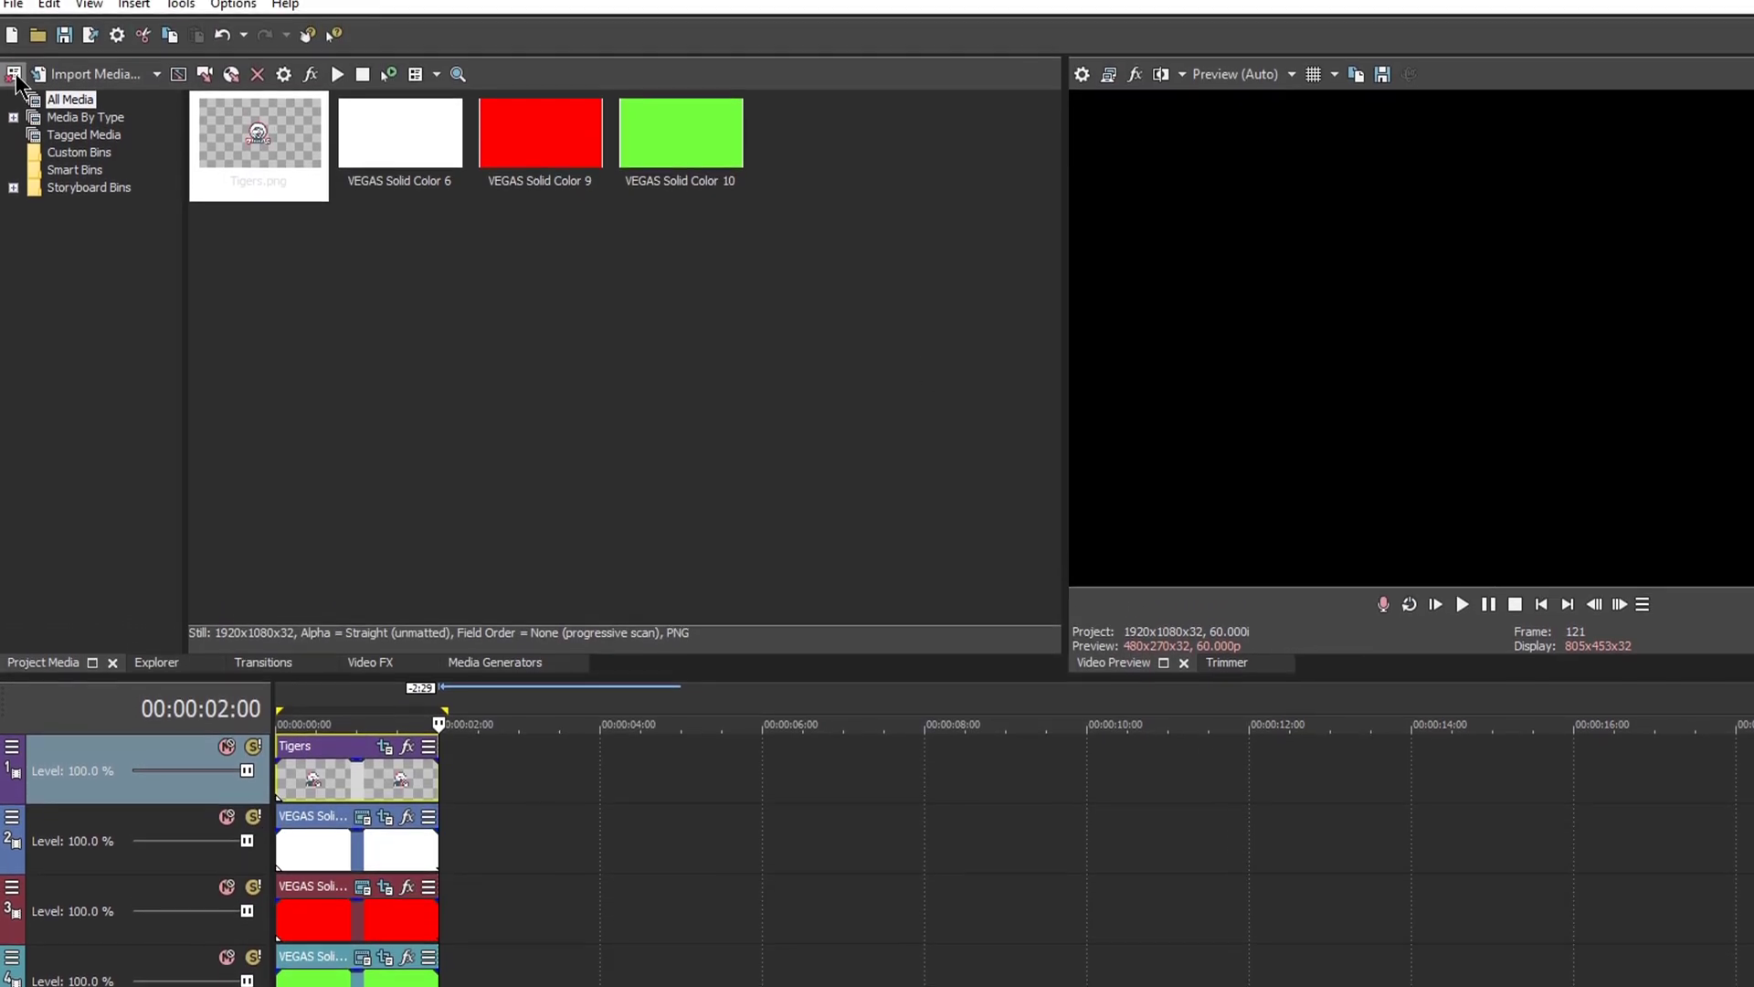
- Start a QuickTime 7 render and customize its 3 Mbps Video template to High Definition (1920x1080) at 60 fps
click(91, 13)
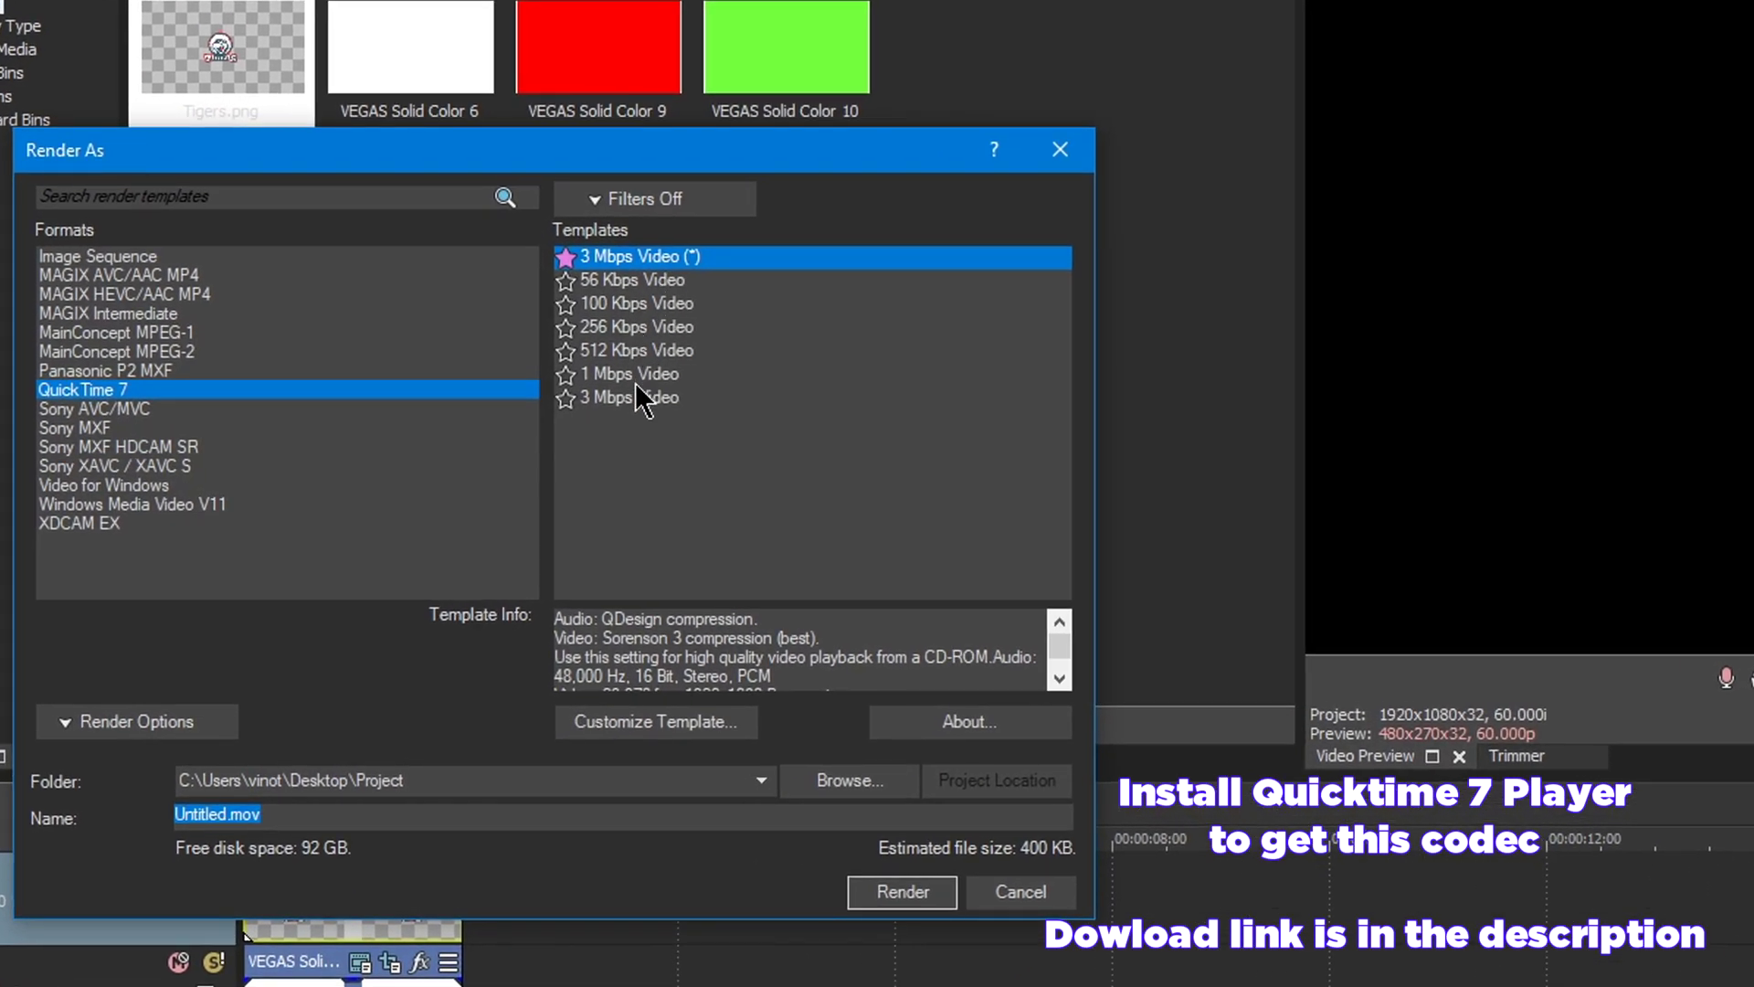
click(643, 396)
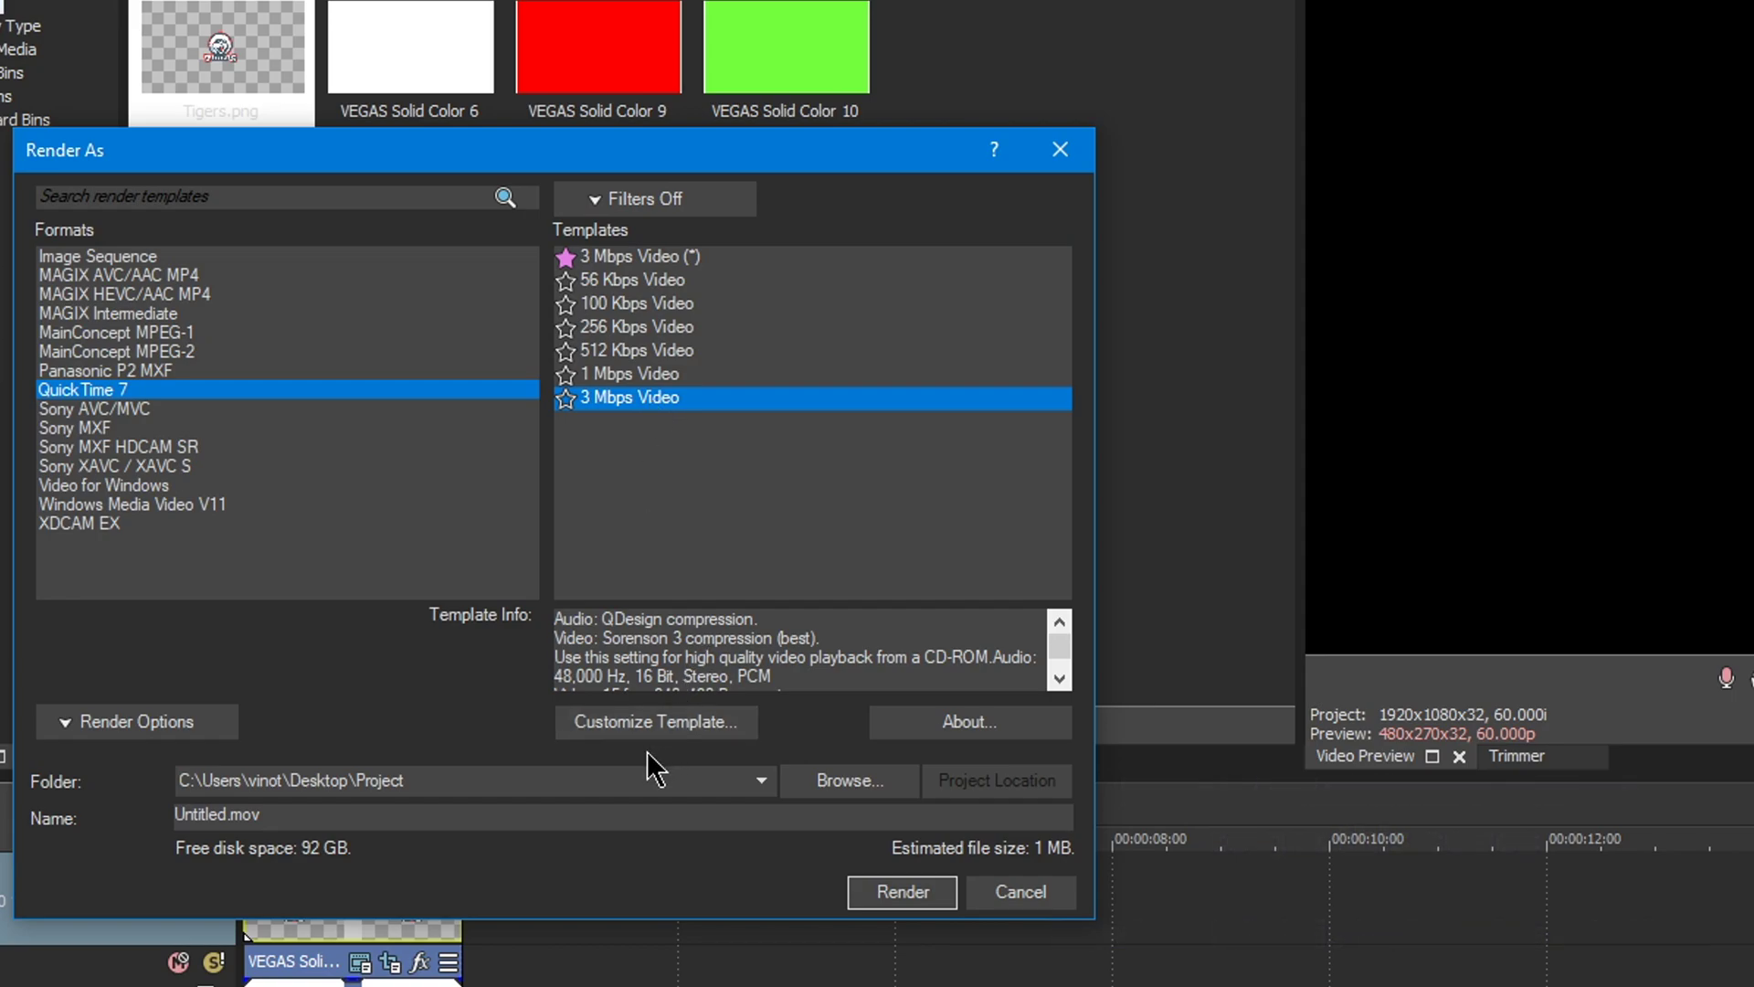
click(652, 722)
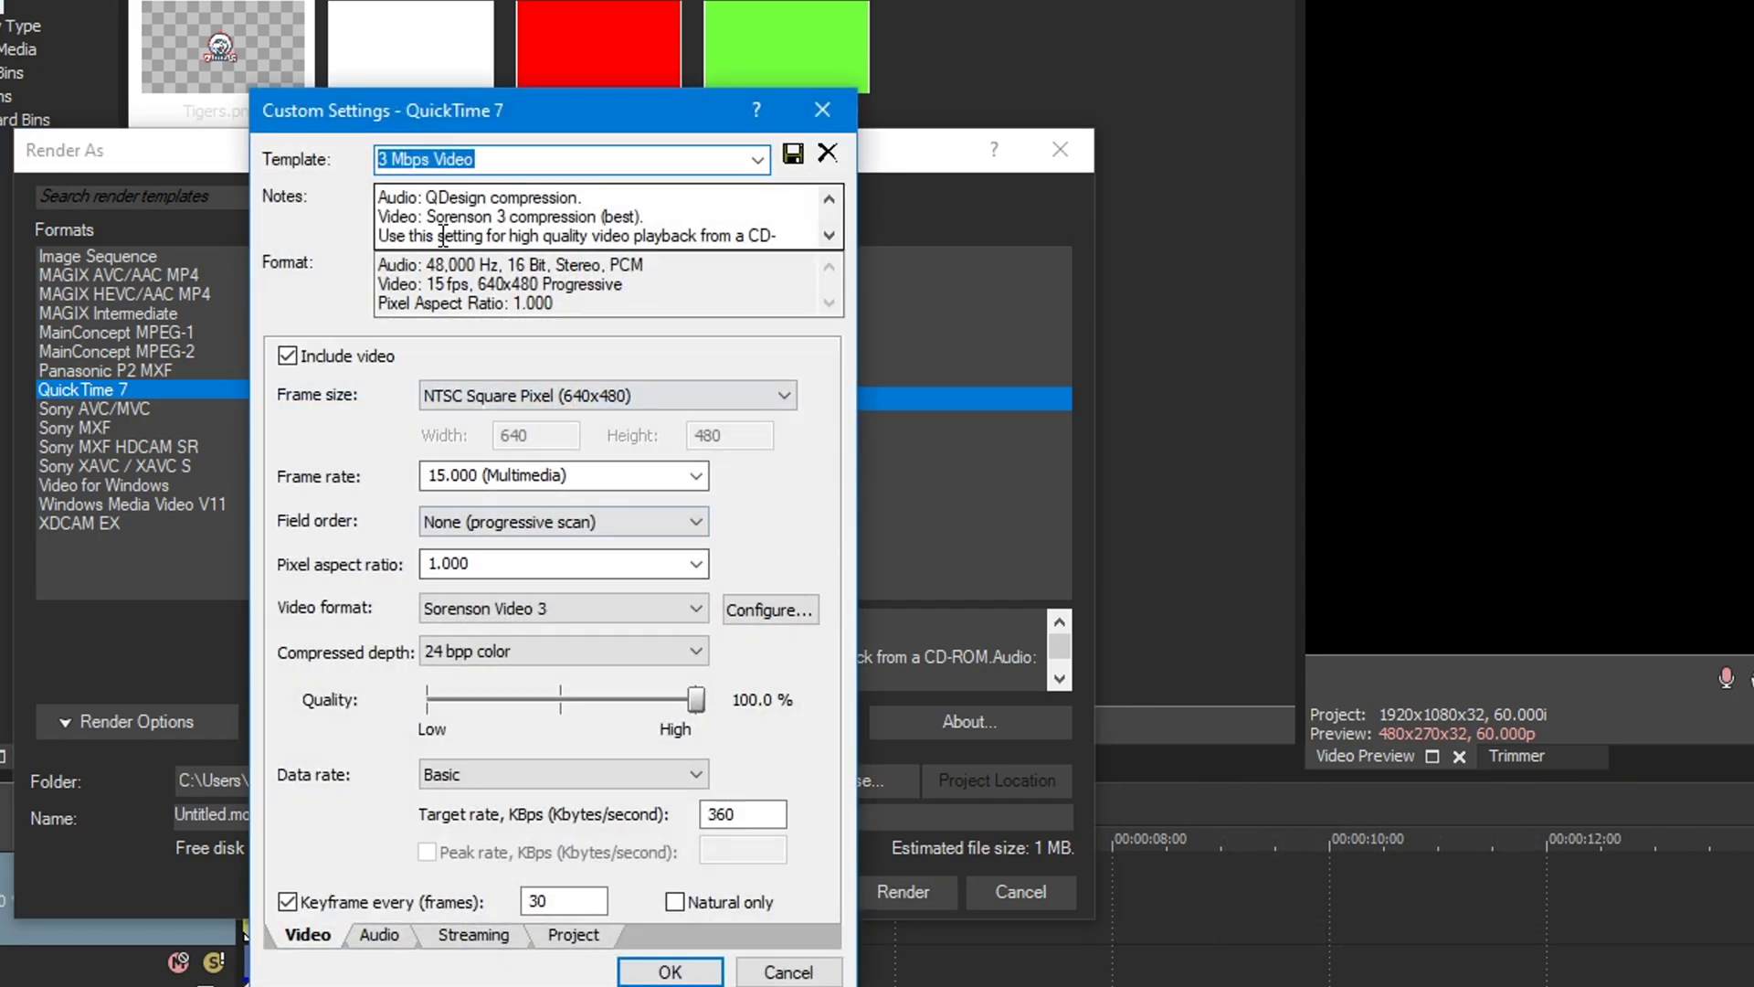
click(482, 397)
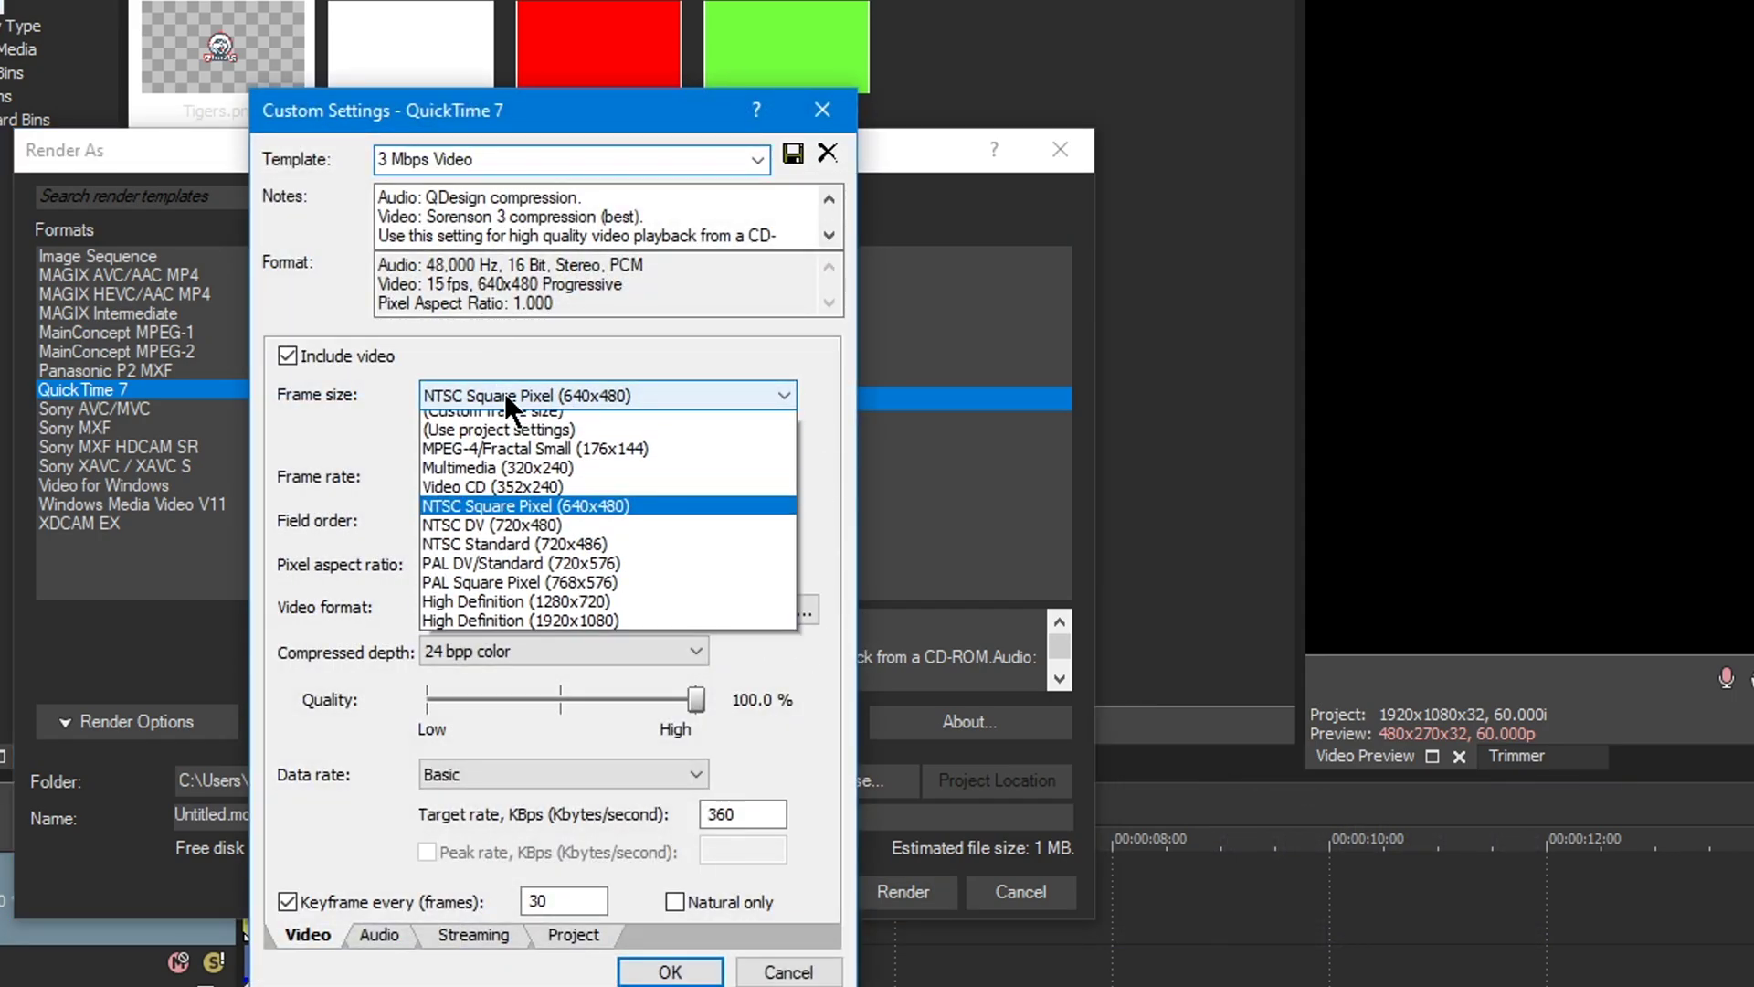
click(561, 628)
click(574, 474)
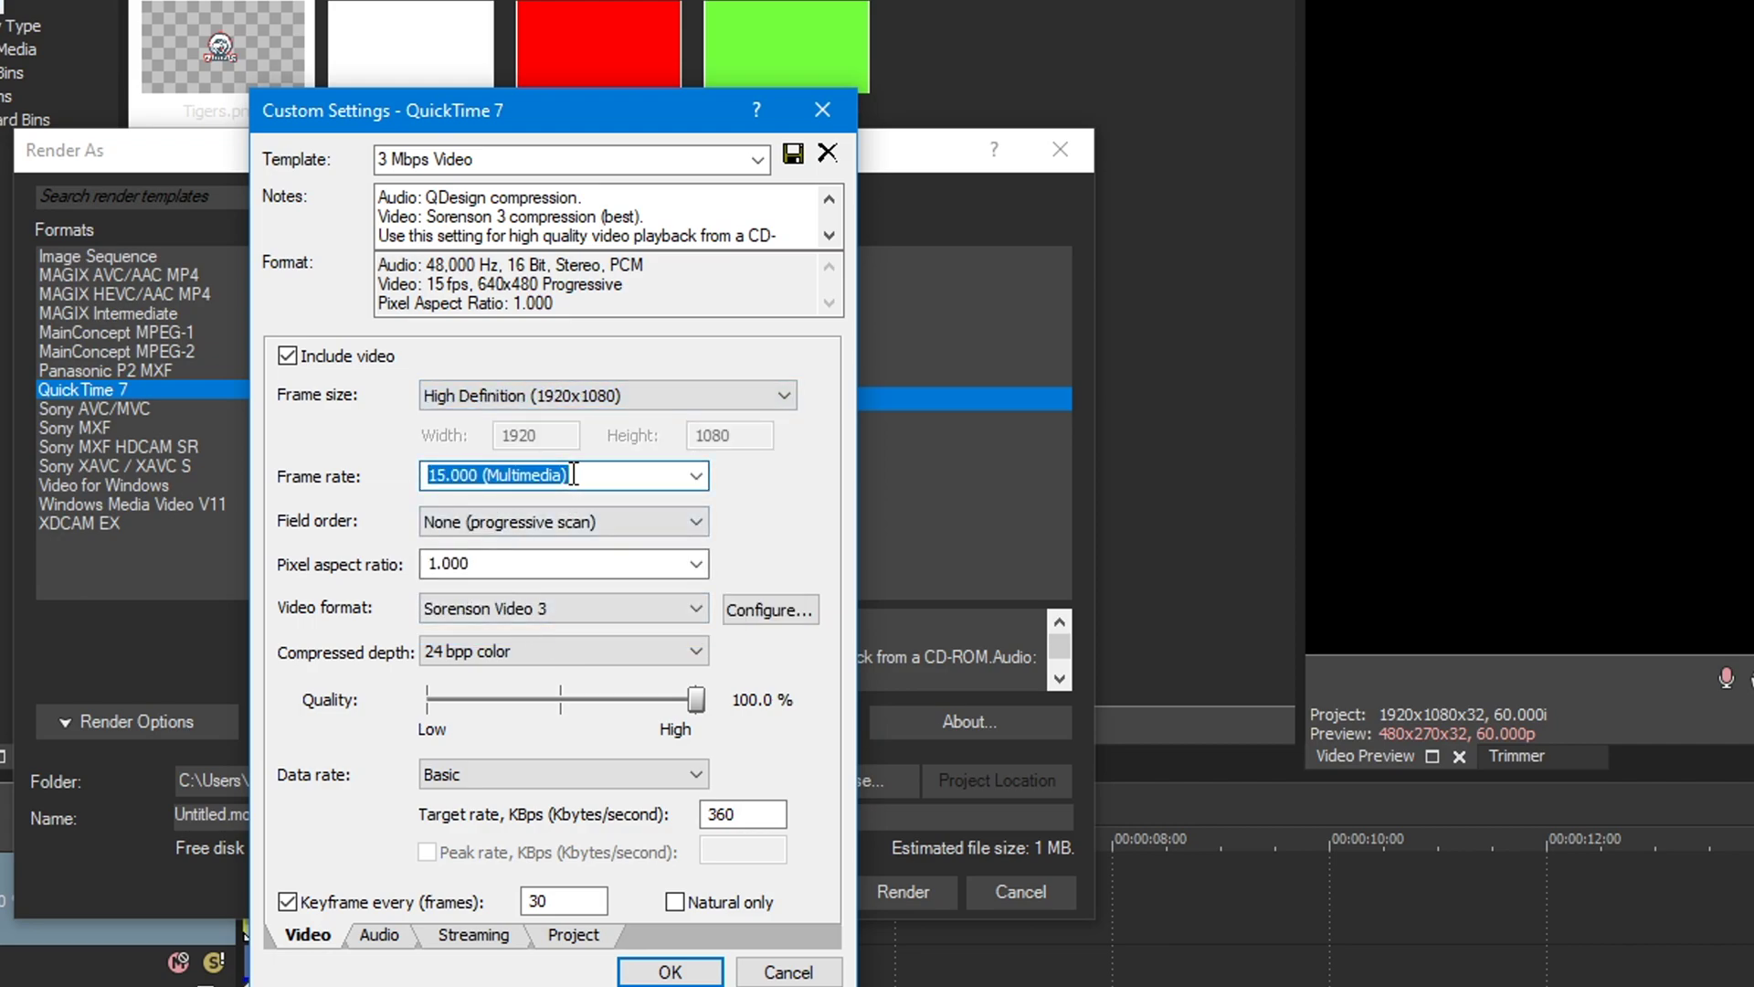
text(60)
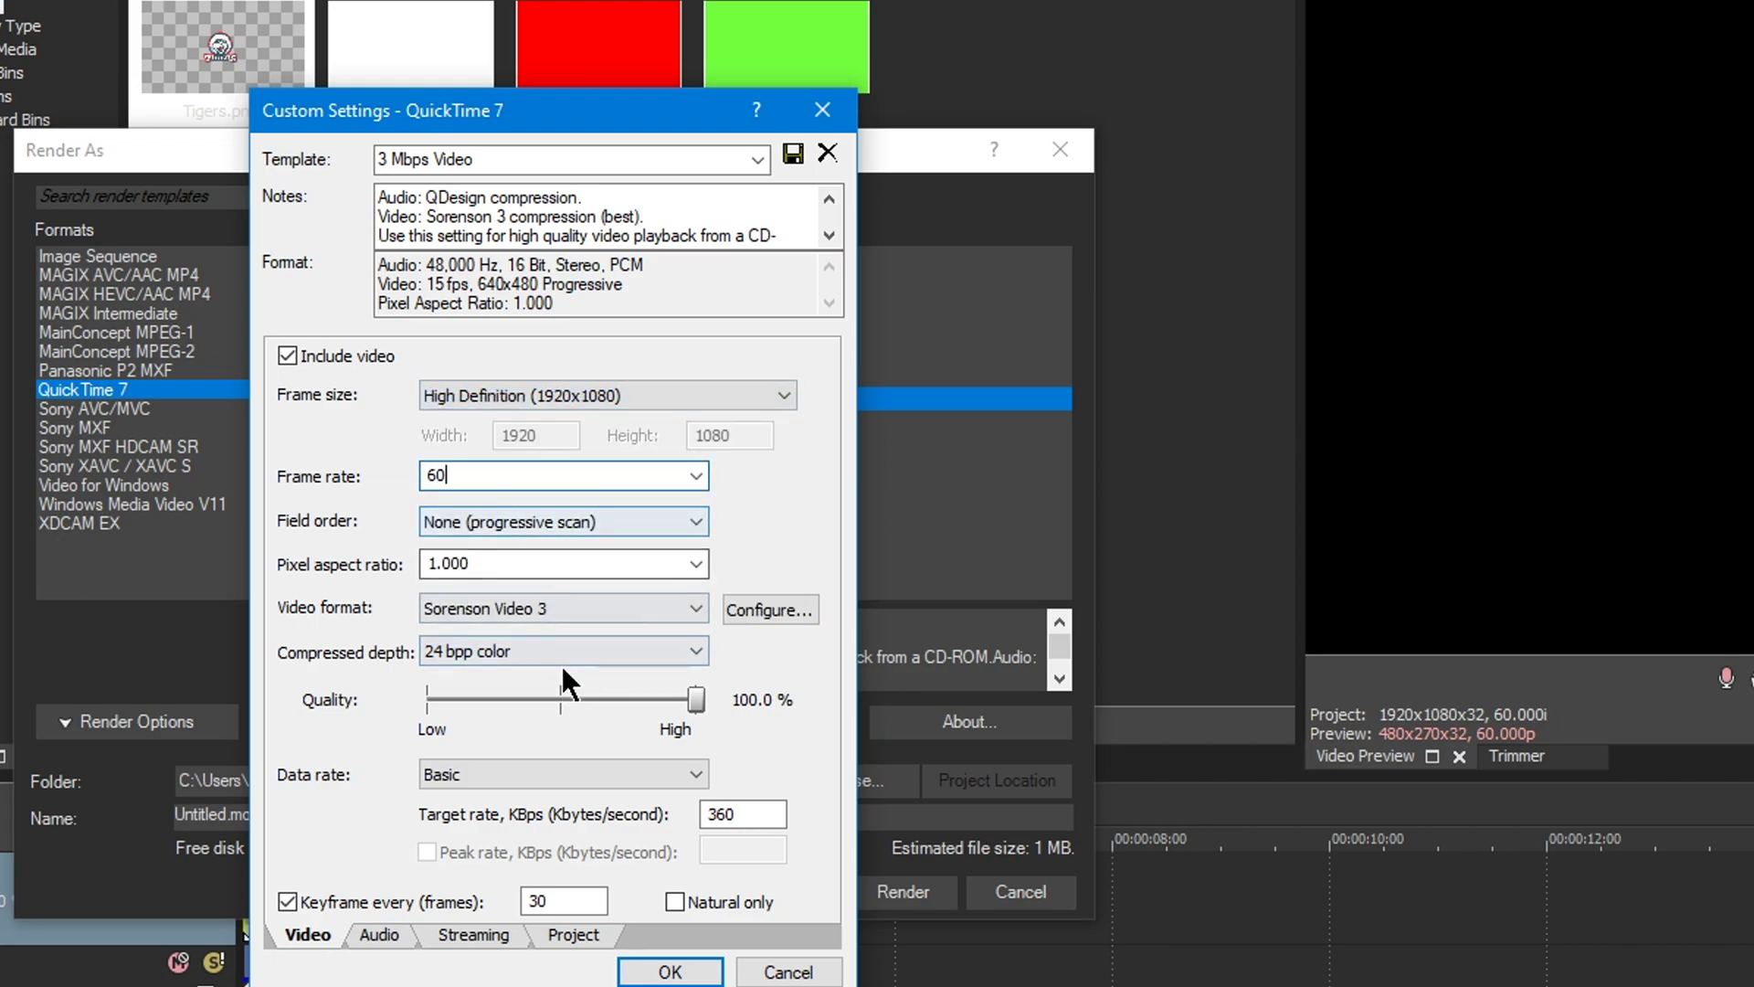
- Set the video format to Animation with 32 bpp color compressed depth, then name the output file and render it
click(570, 609)
click(577, 630)
click(595, 650)
click(574, 848)
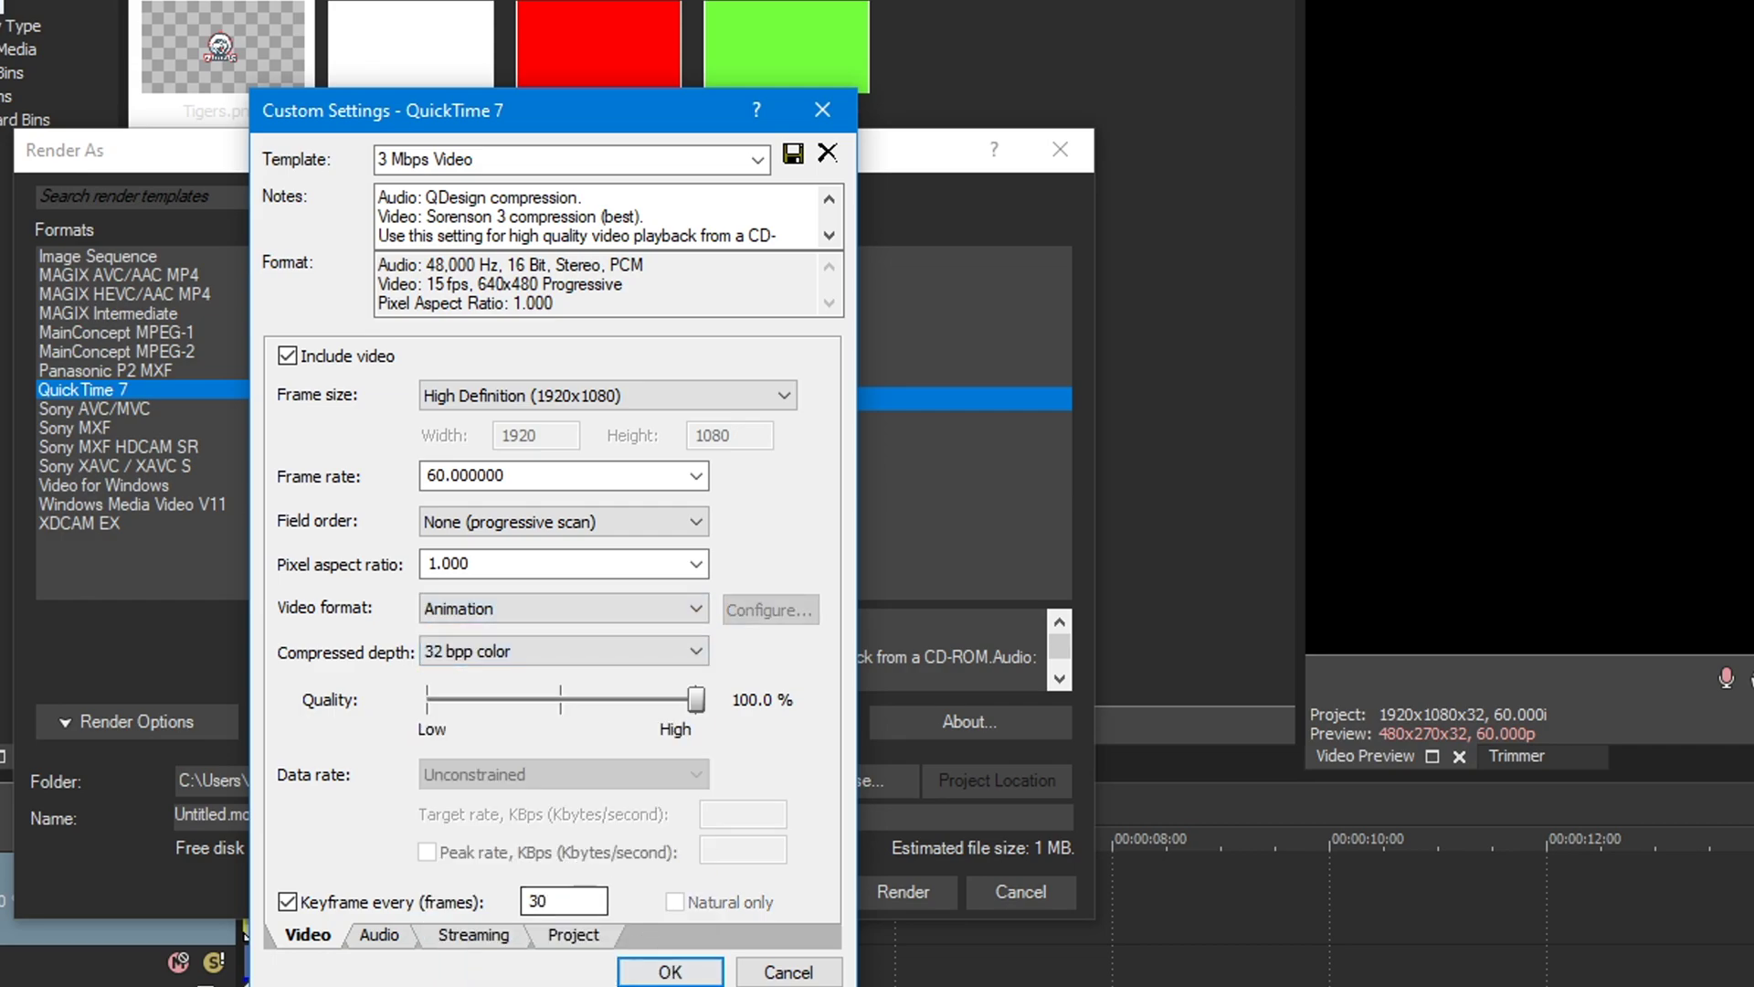
click(670, 971)
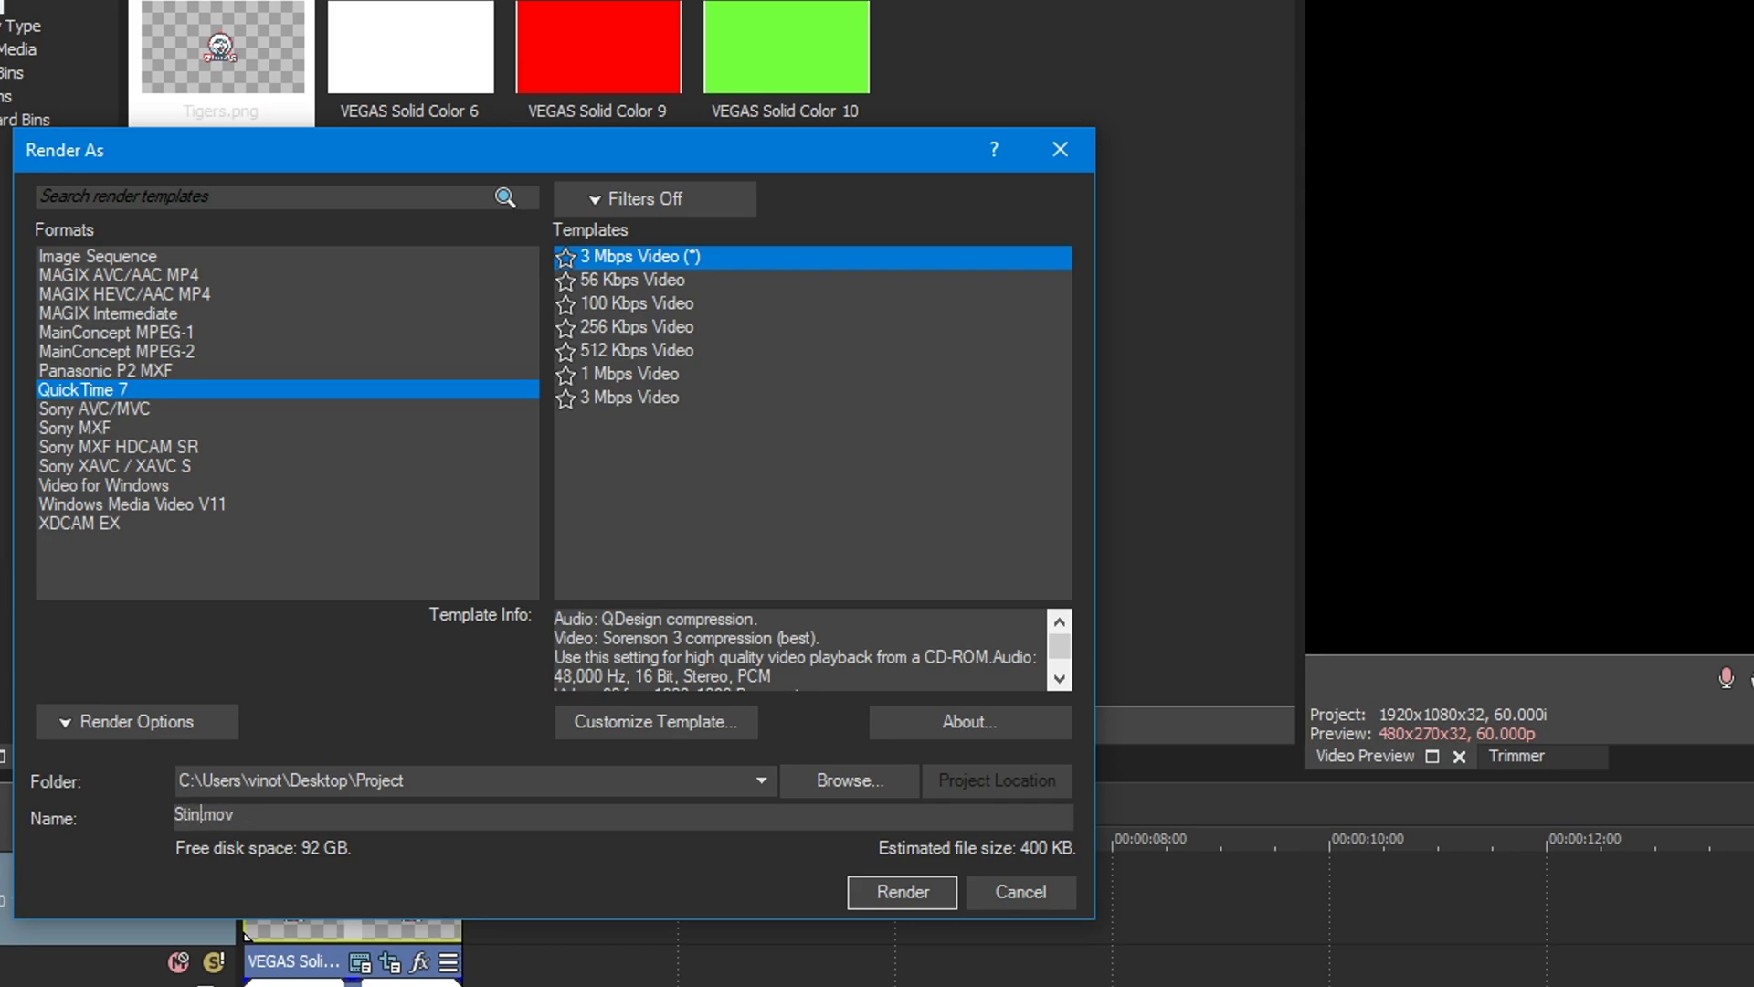
click(865, 902)
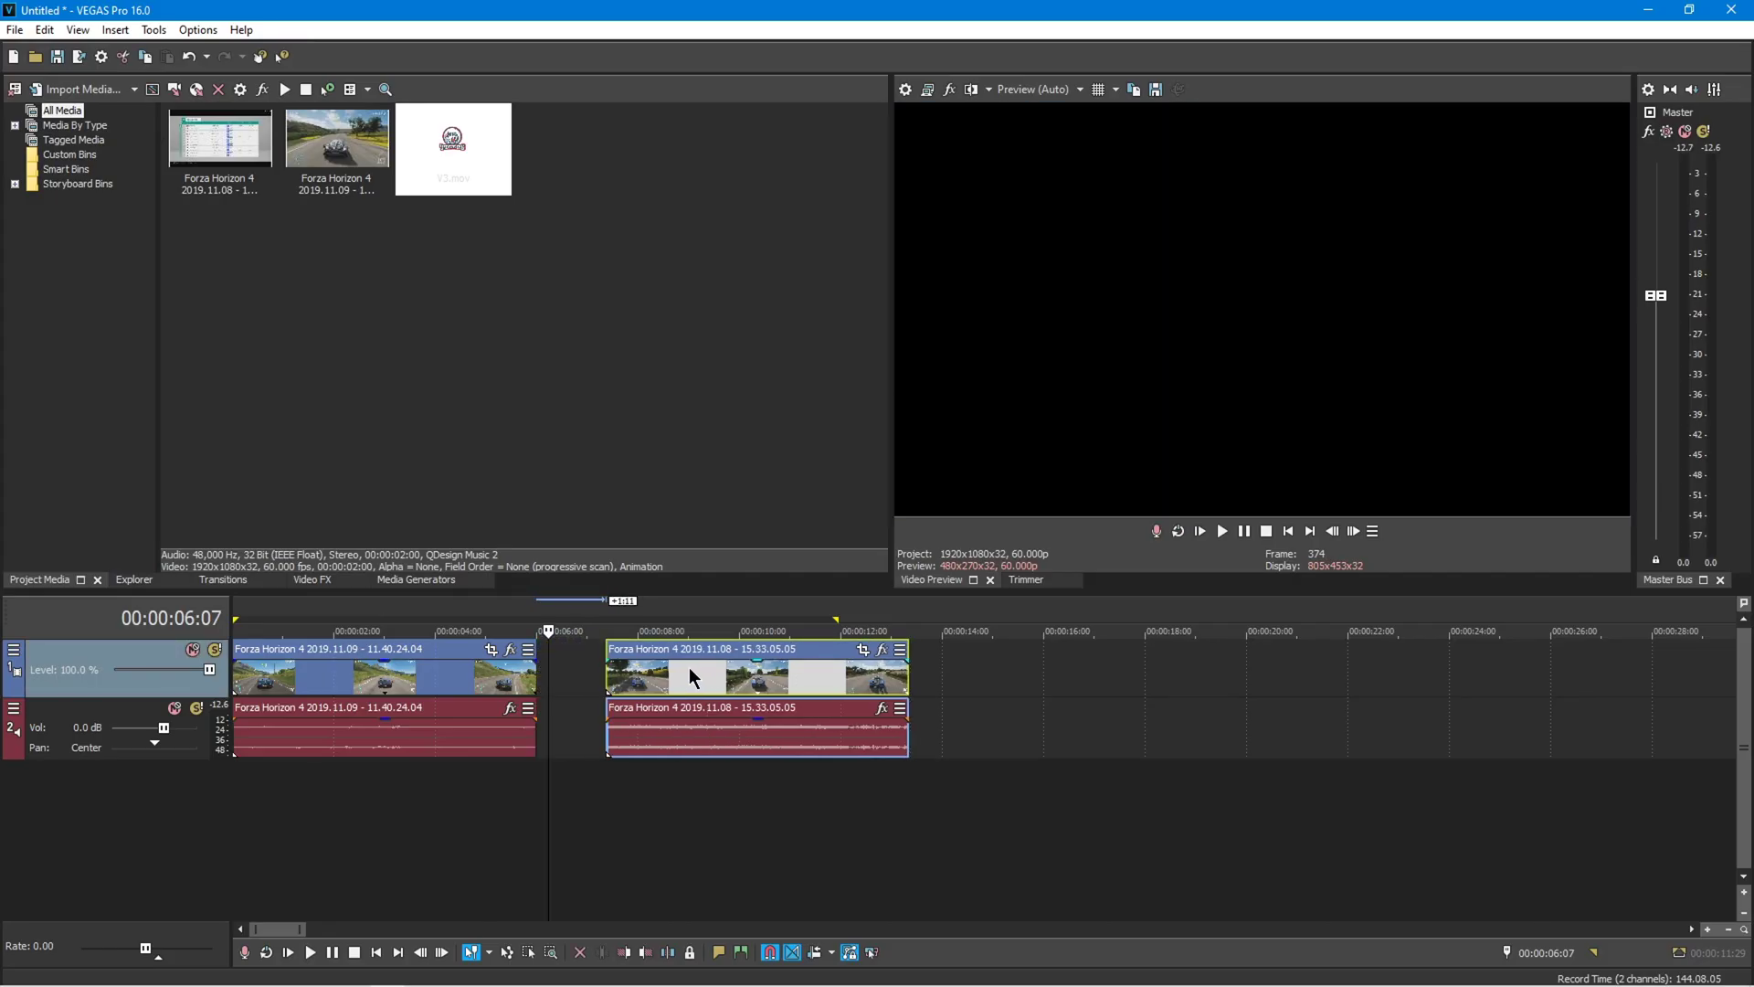
- Move the second Forza Horizon clip against the end of the first and insert a new video track above them
drag(676, 672, 609, 675)
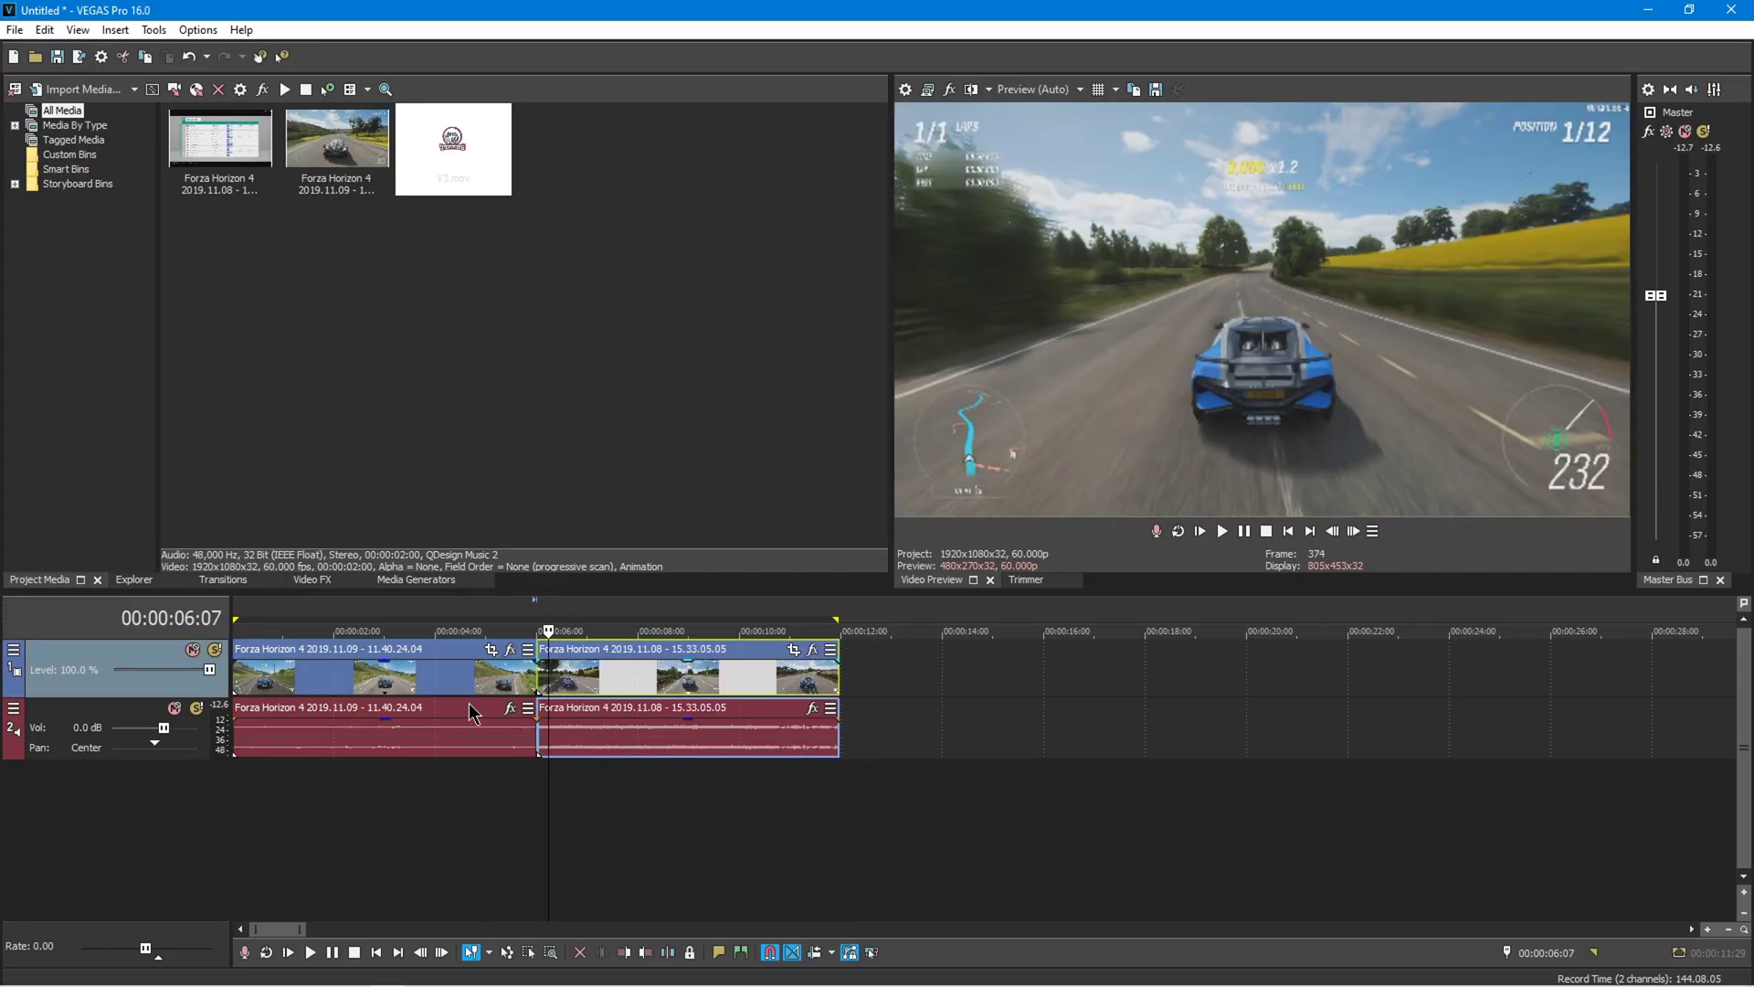
click(413, 705)
right_click(220, 696)
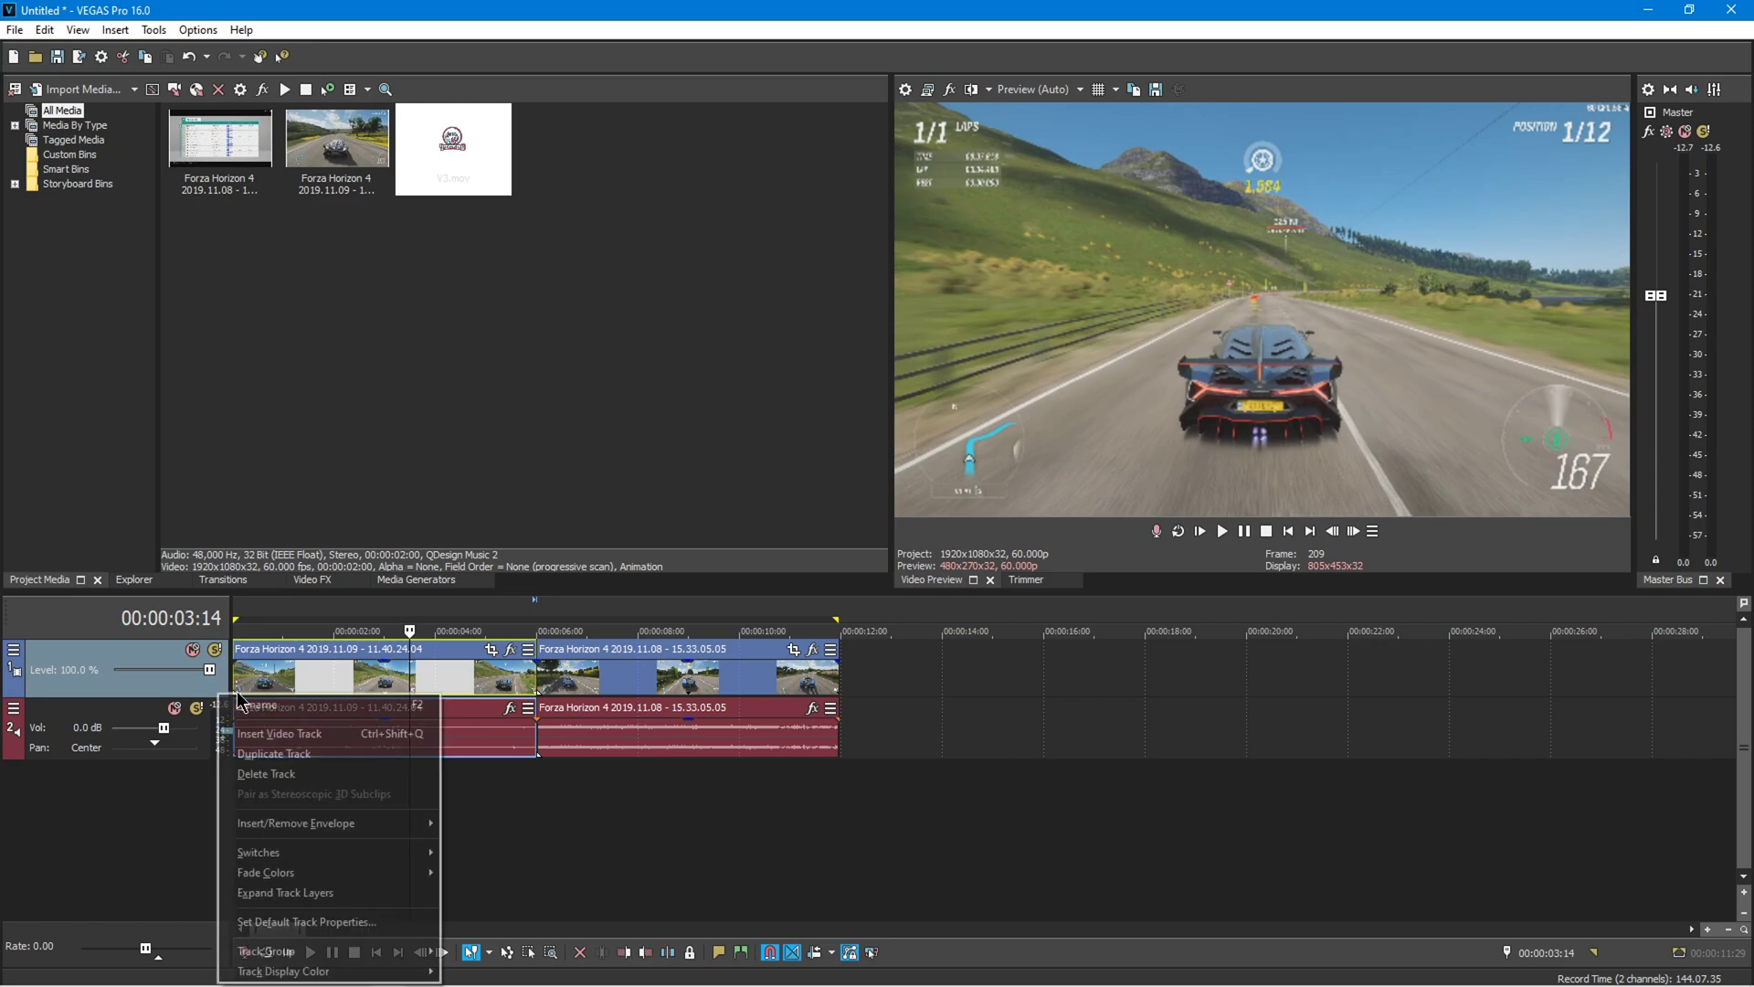
click(321, 755)
- Place V3.mov on the new video track across the cut between the two clips and remove its audio event and track
drag(460, 151, 491, 315)
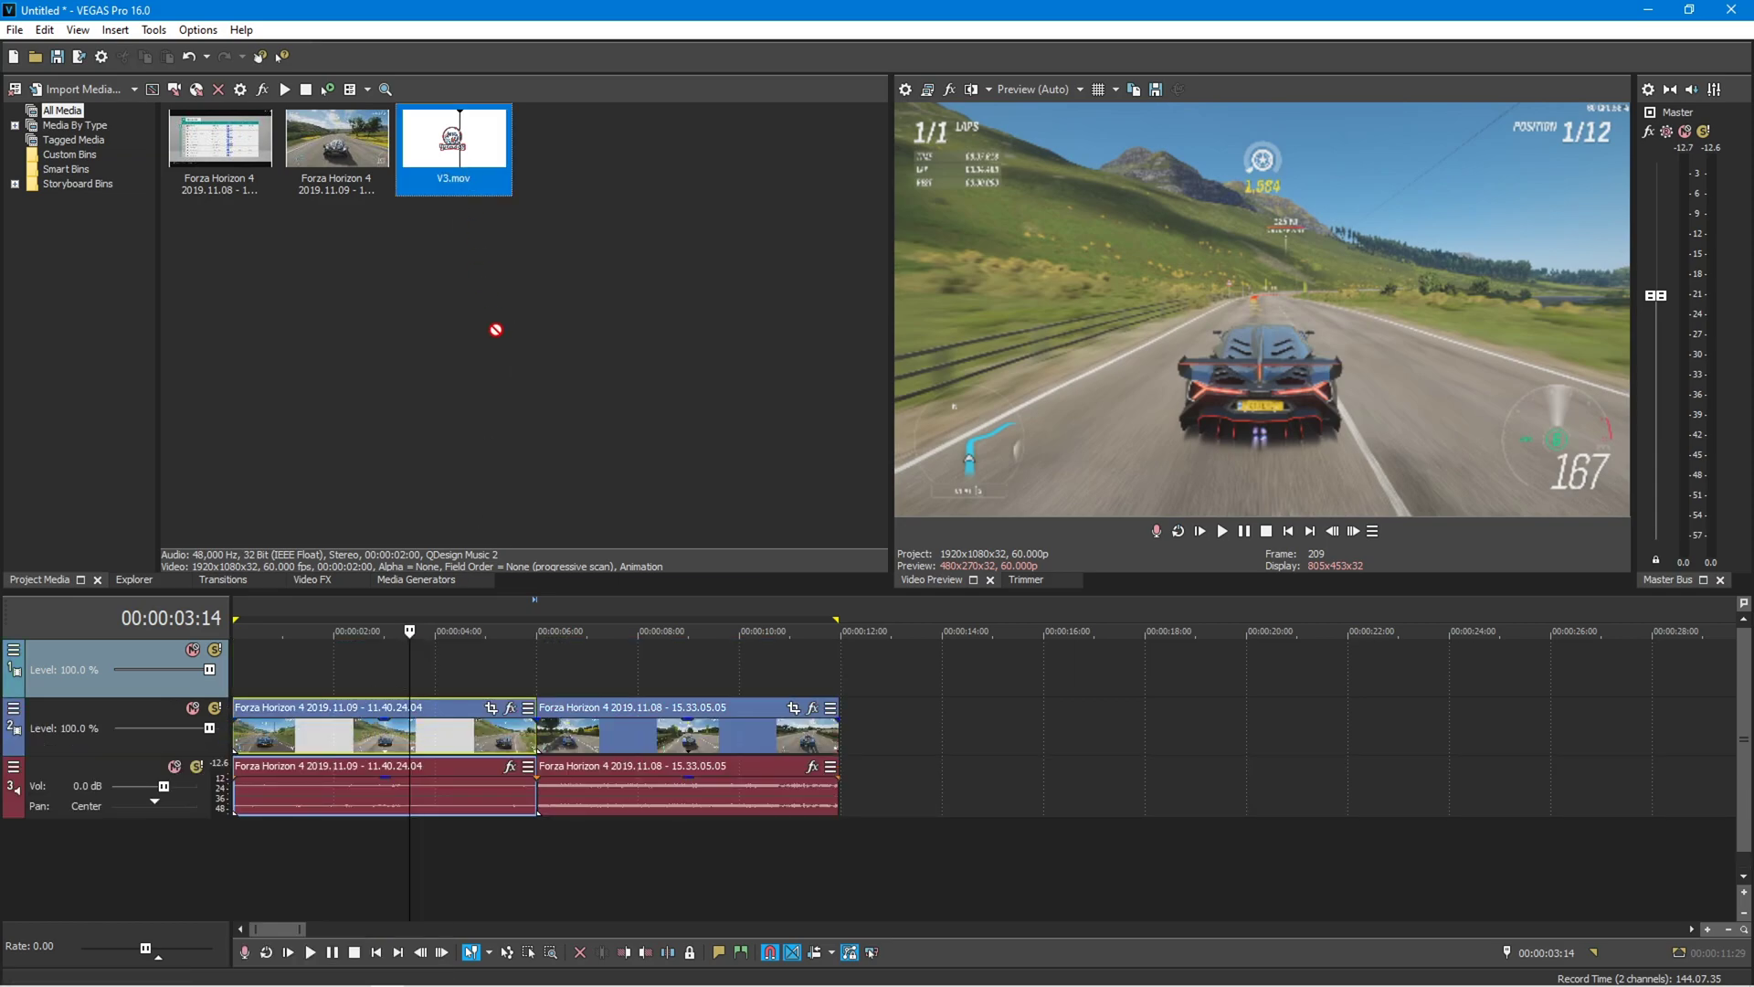
drag(525, 660, 535, 694)
click(548, 729)
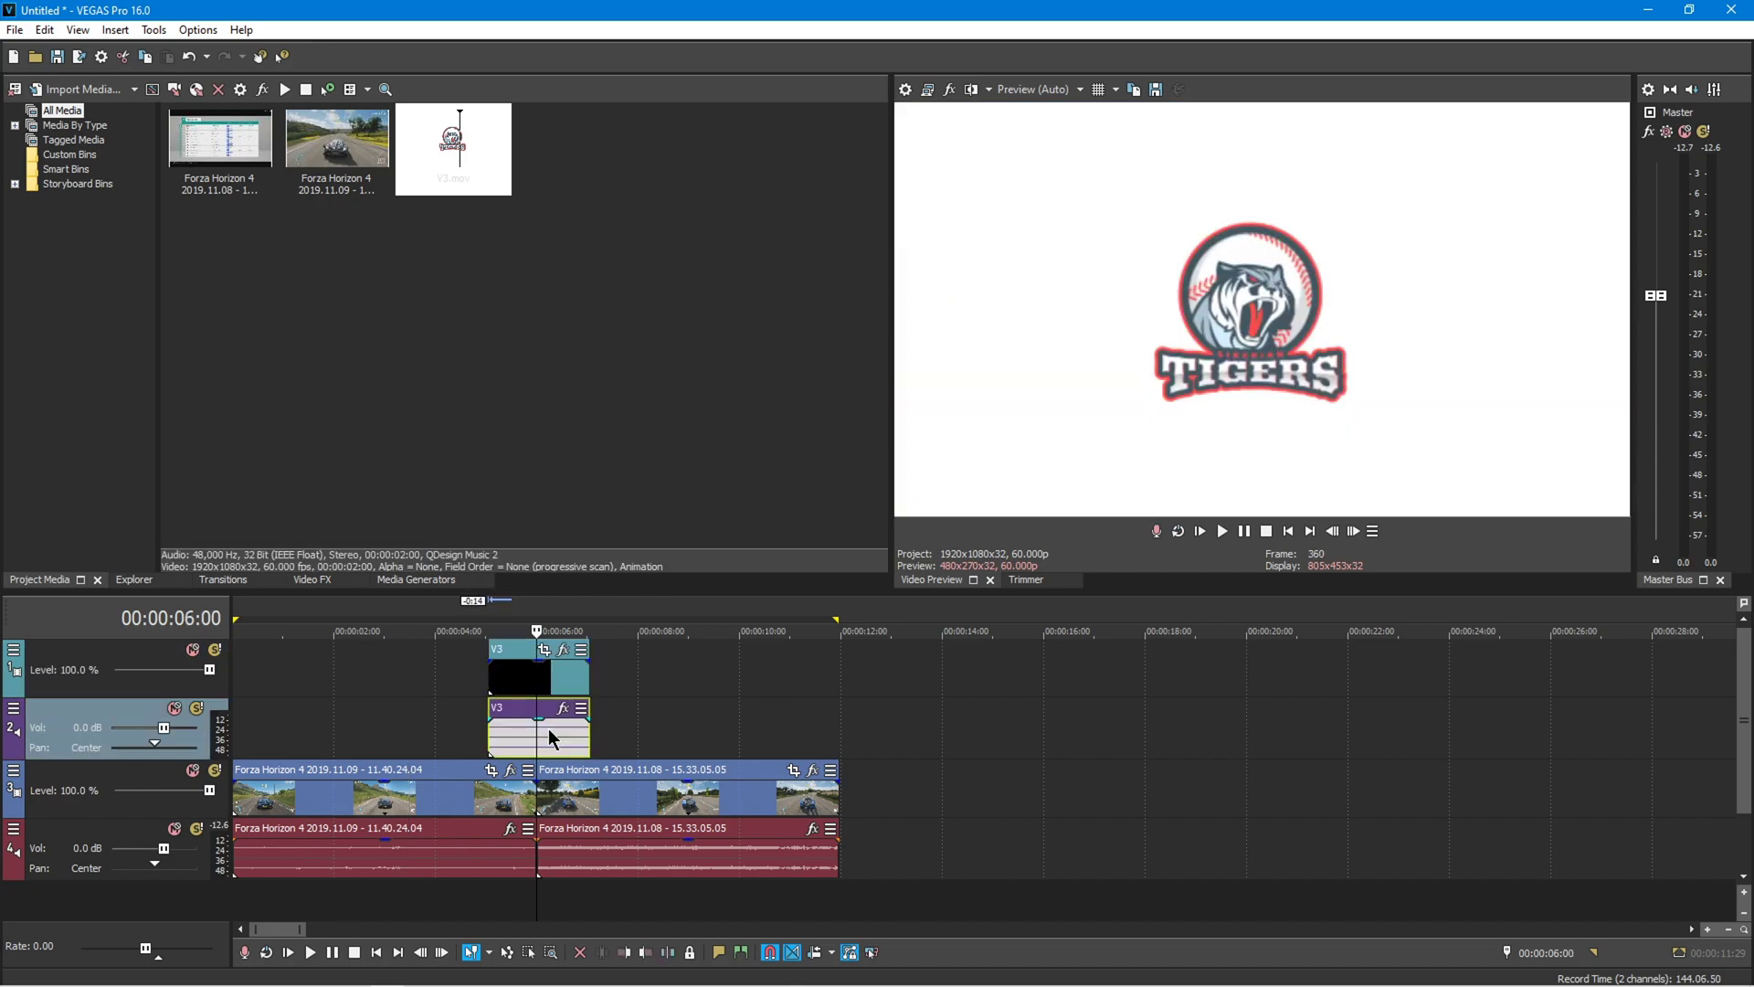
key(Delete)
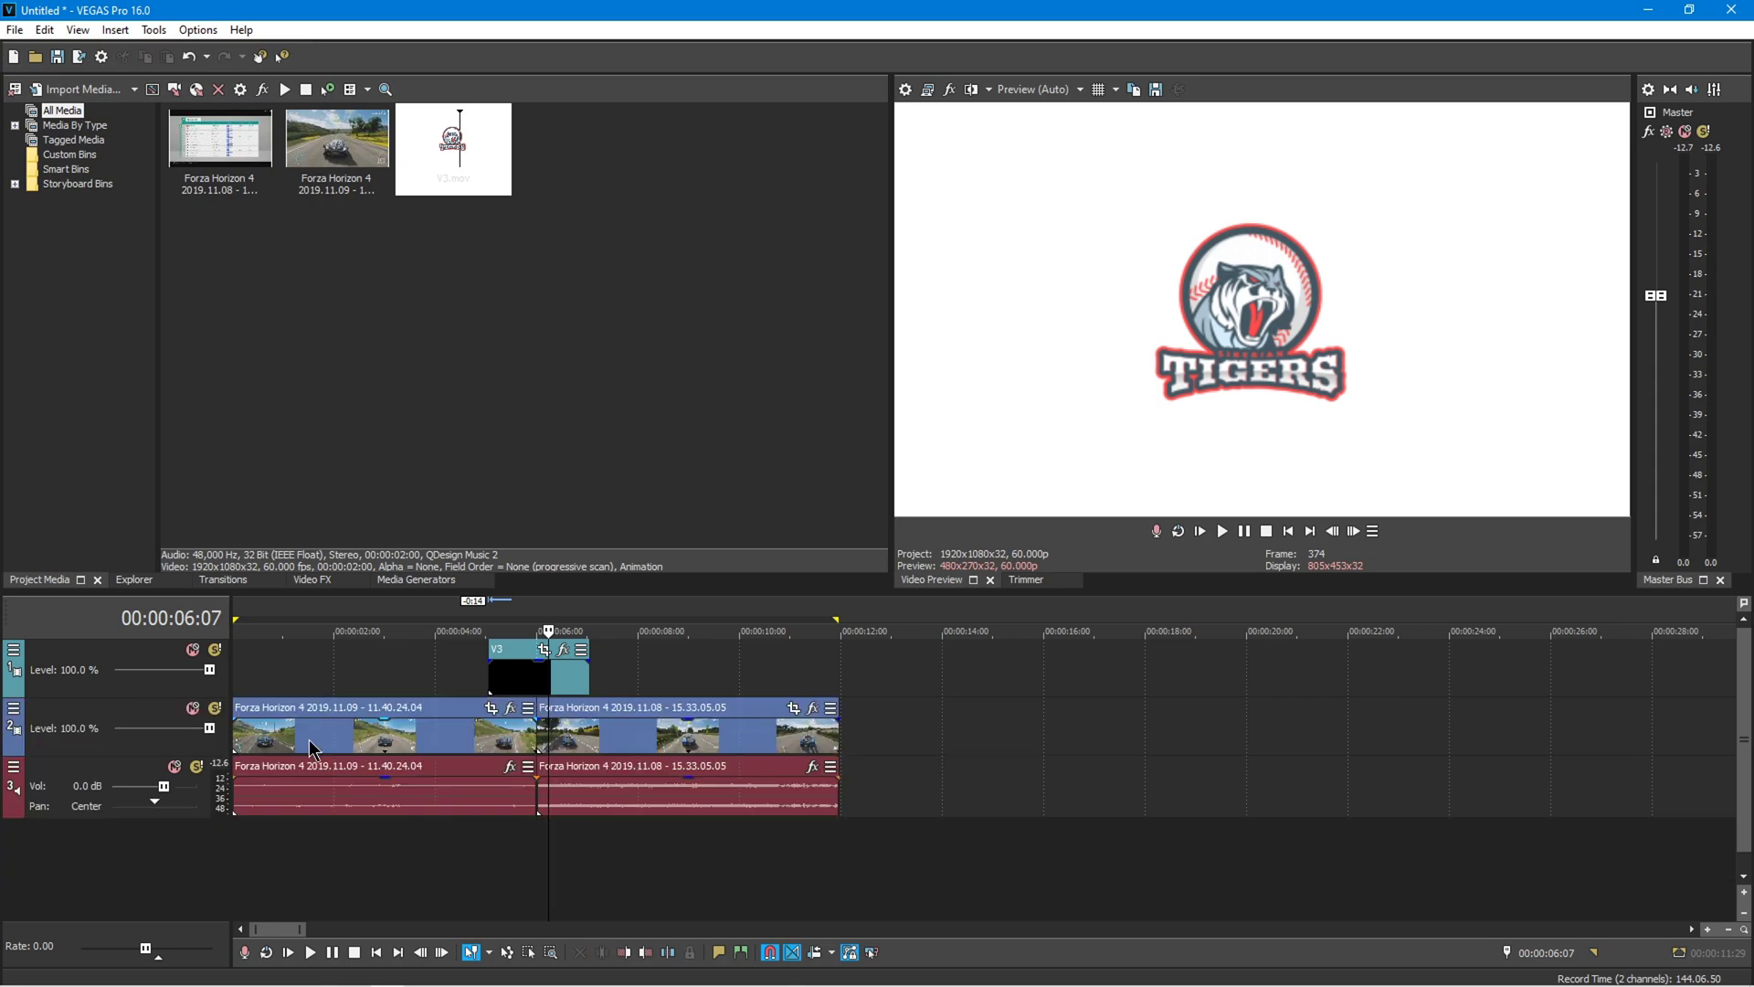
- In the V3 event's properties, disable resample and set the media's alpha channel to Straight (unmatted)
click(502, 696)
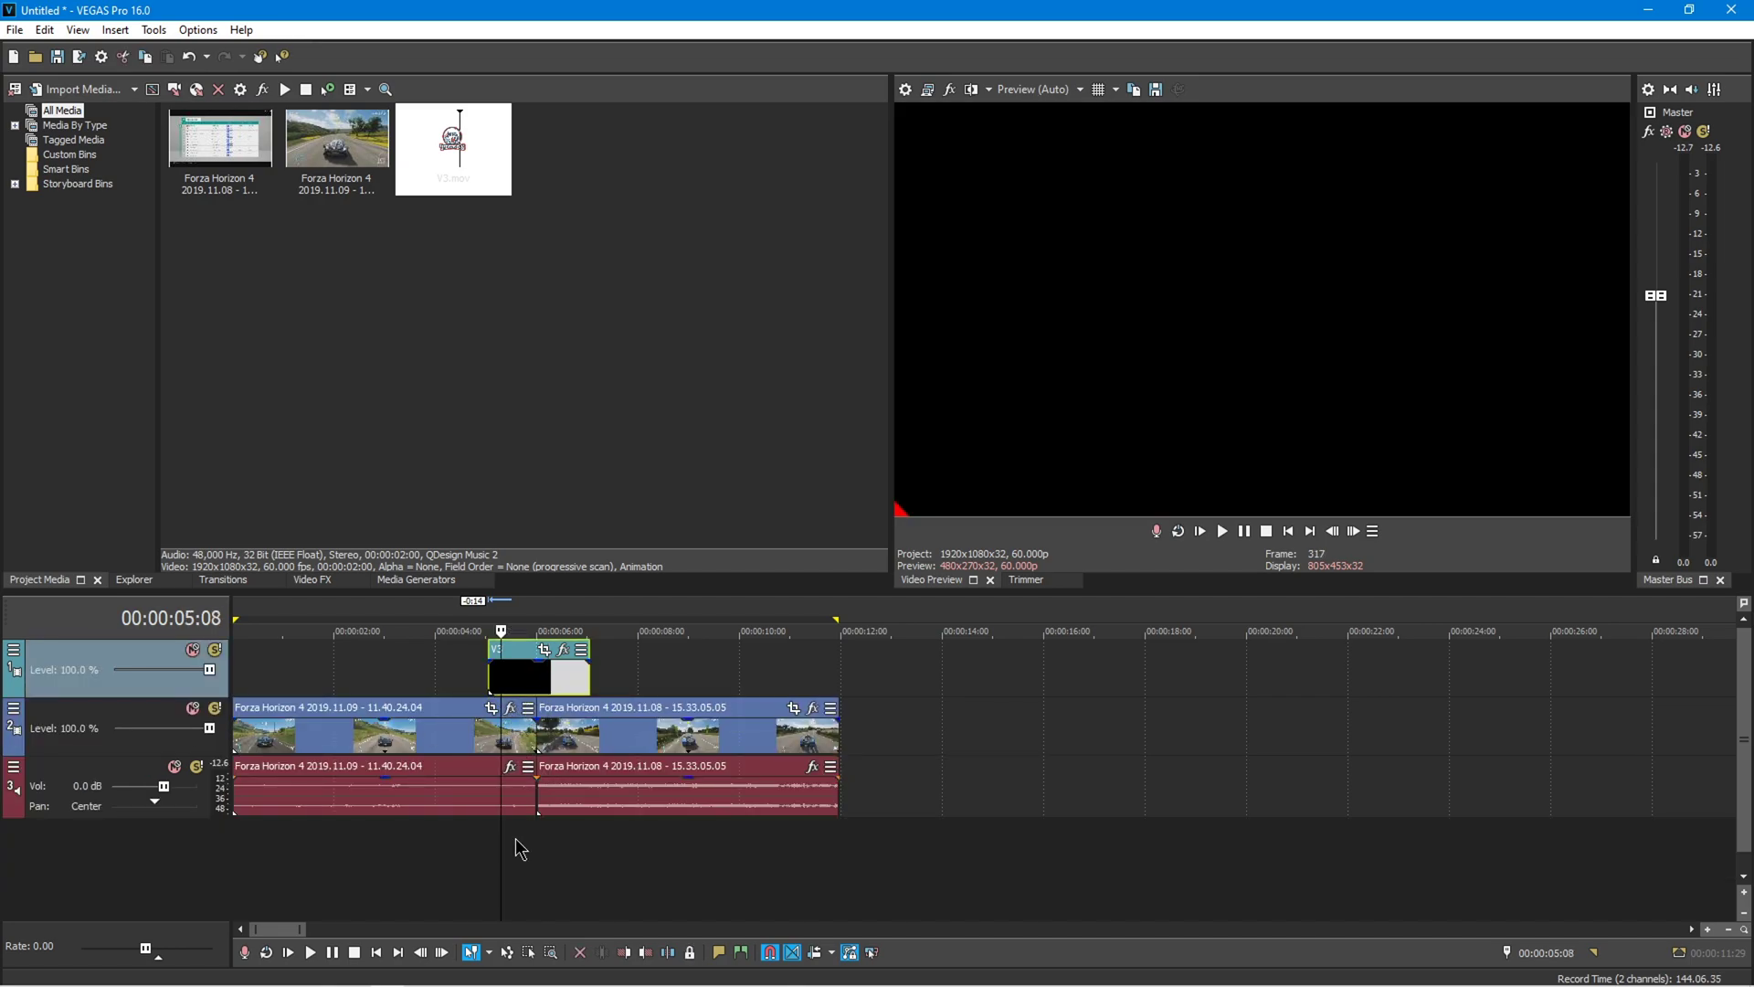
mouse_move(501, 853)
mouse_down()
mouse_move(599, 862)
mouse_move(524, 866)
mouse_up()
right_click(543, 681)
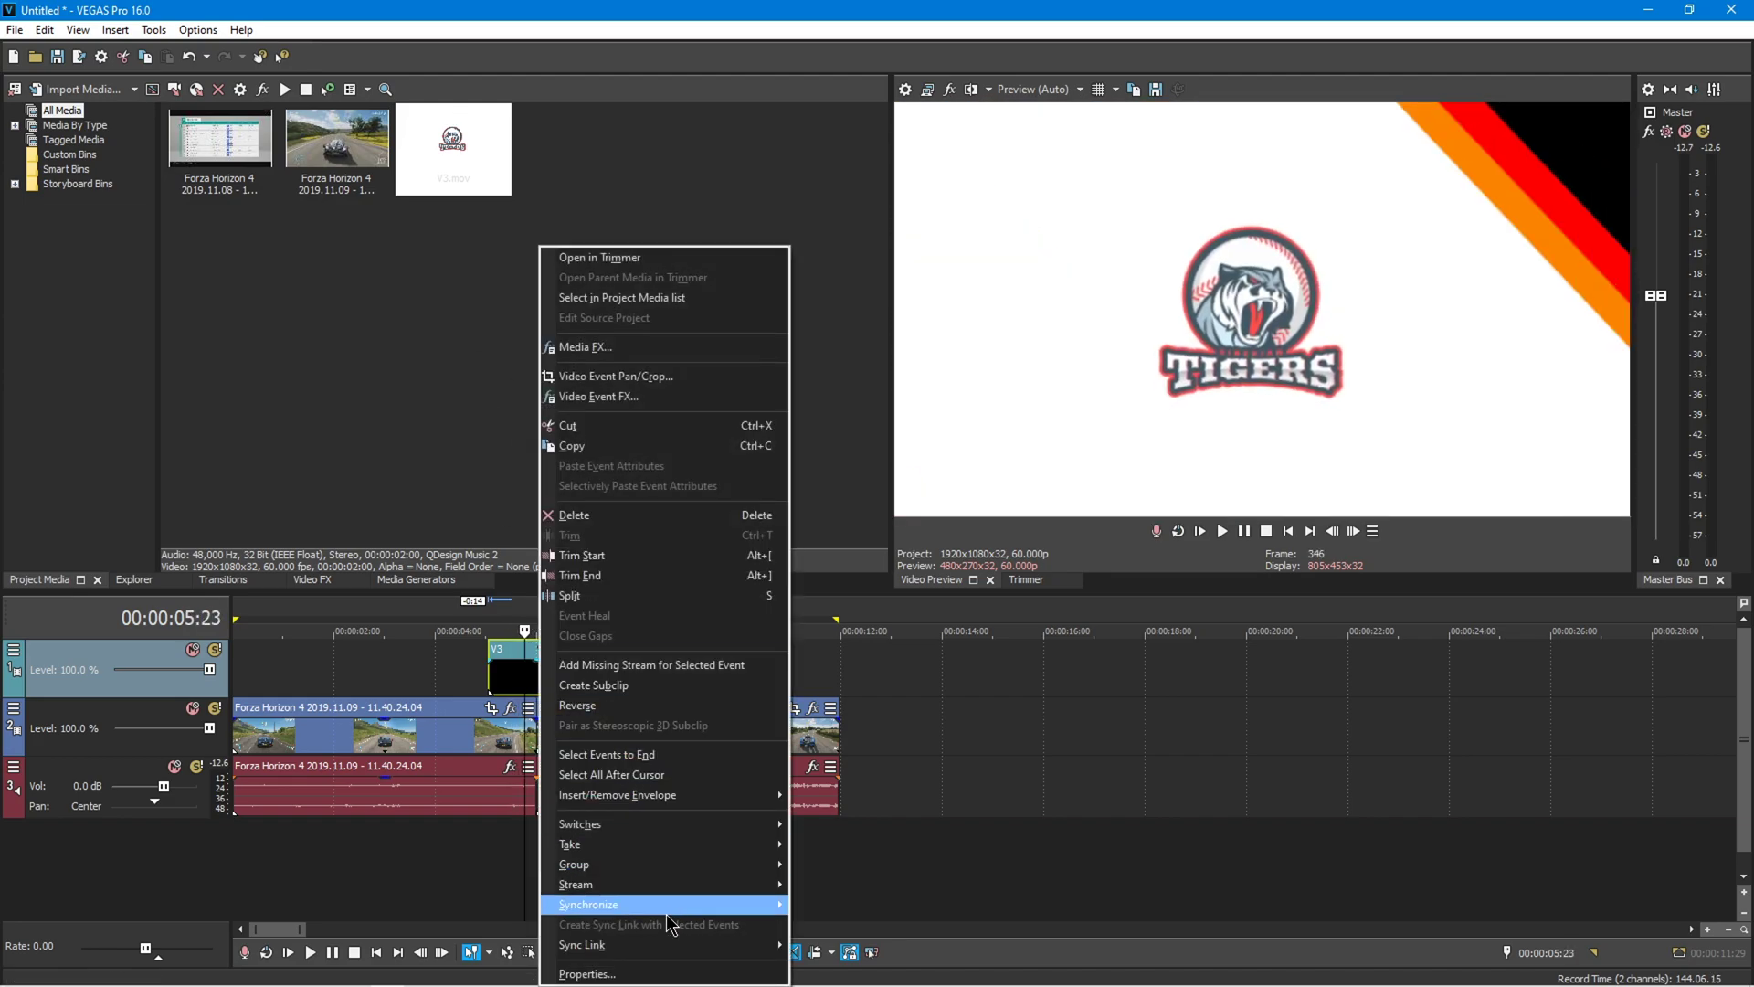
click(676, 967)
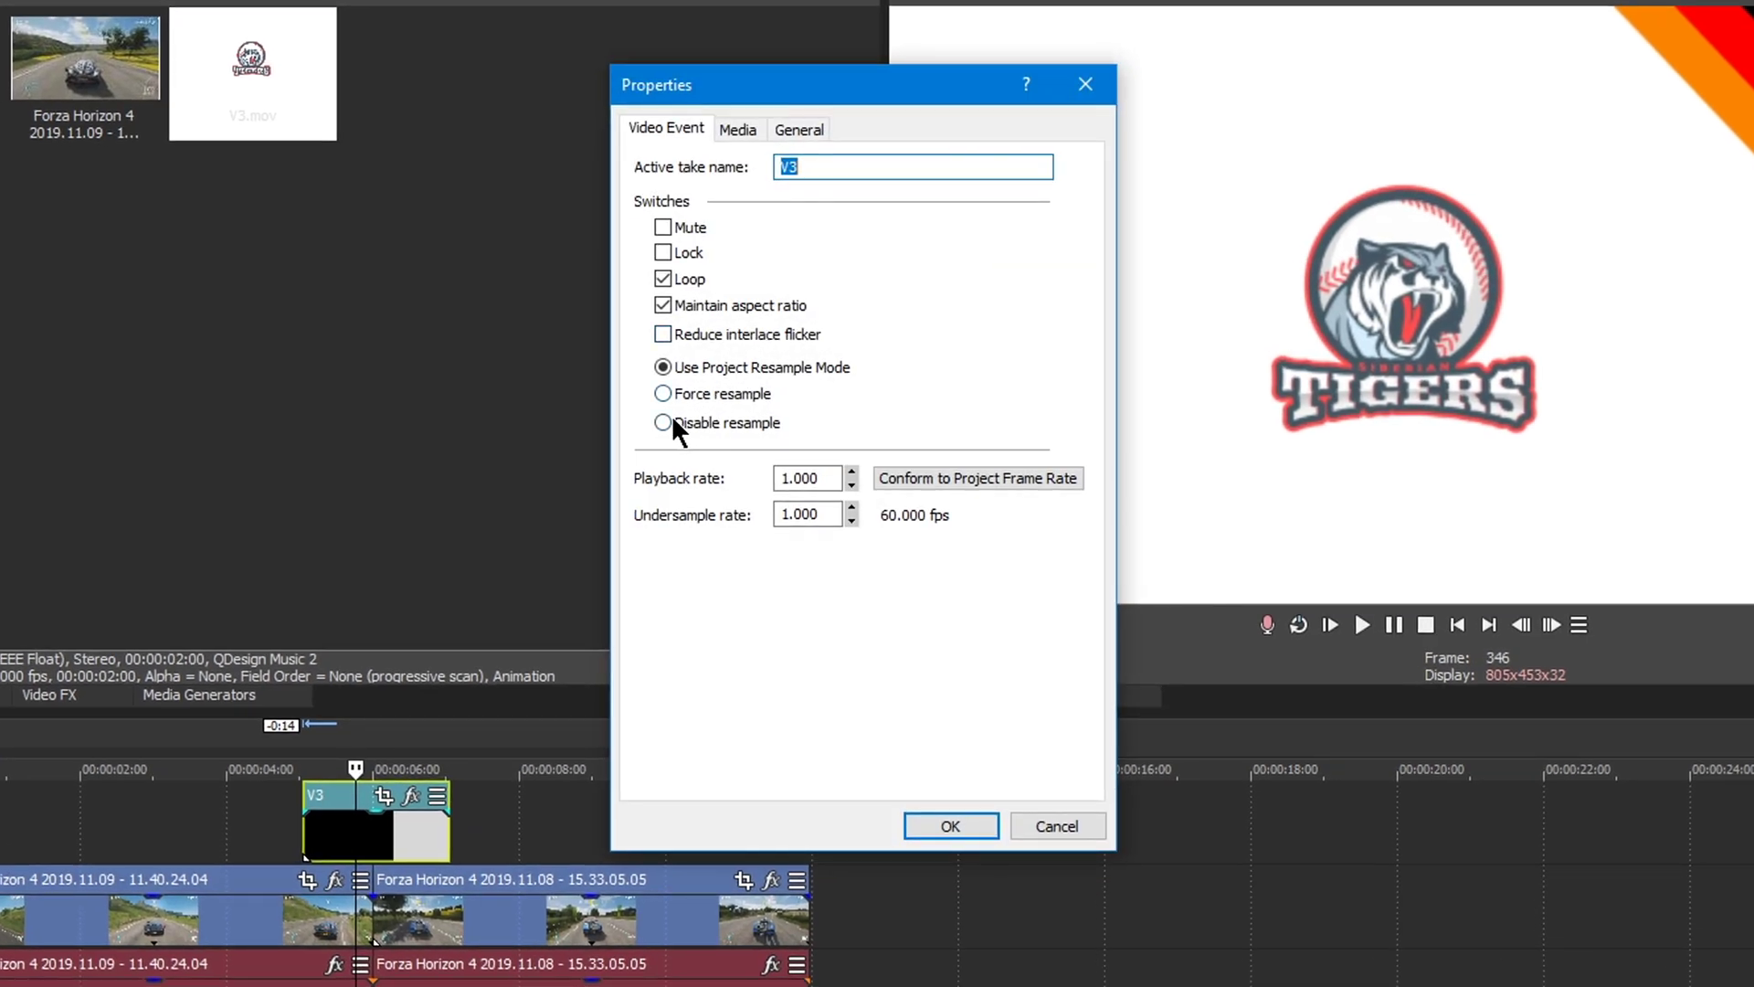
click(683, 424)
click(737, 136)
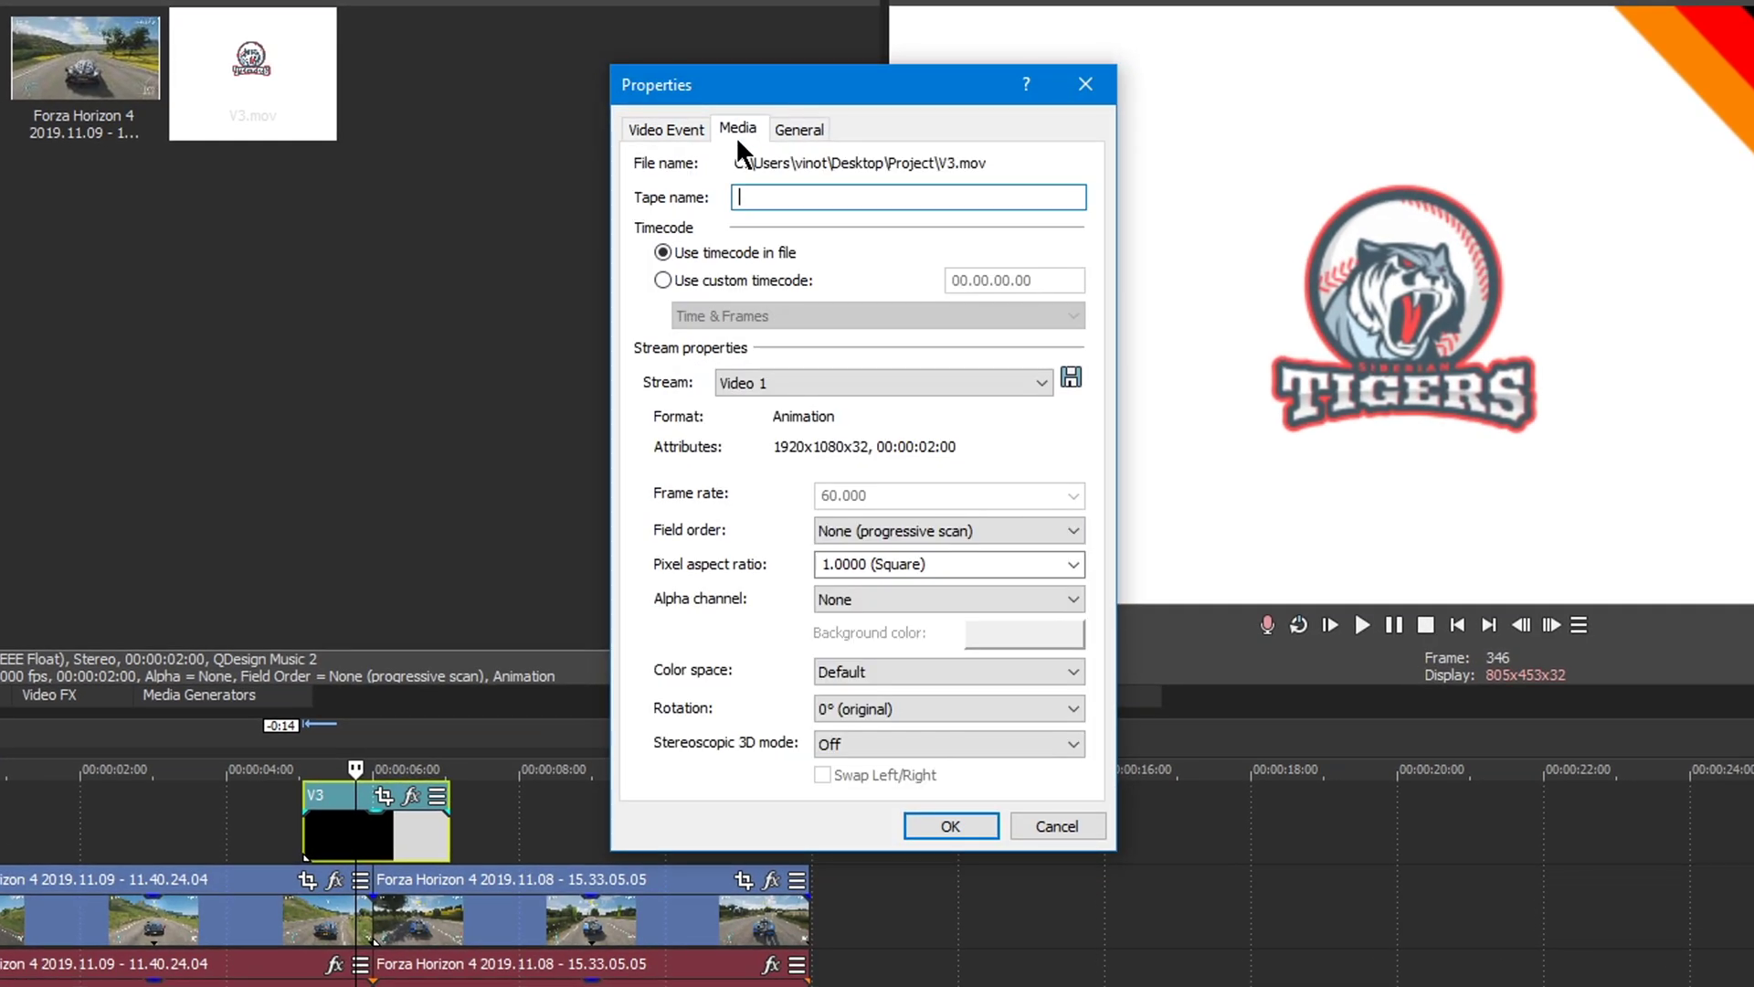
click(906, 596)
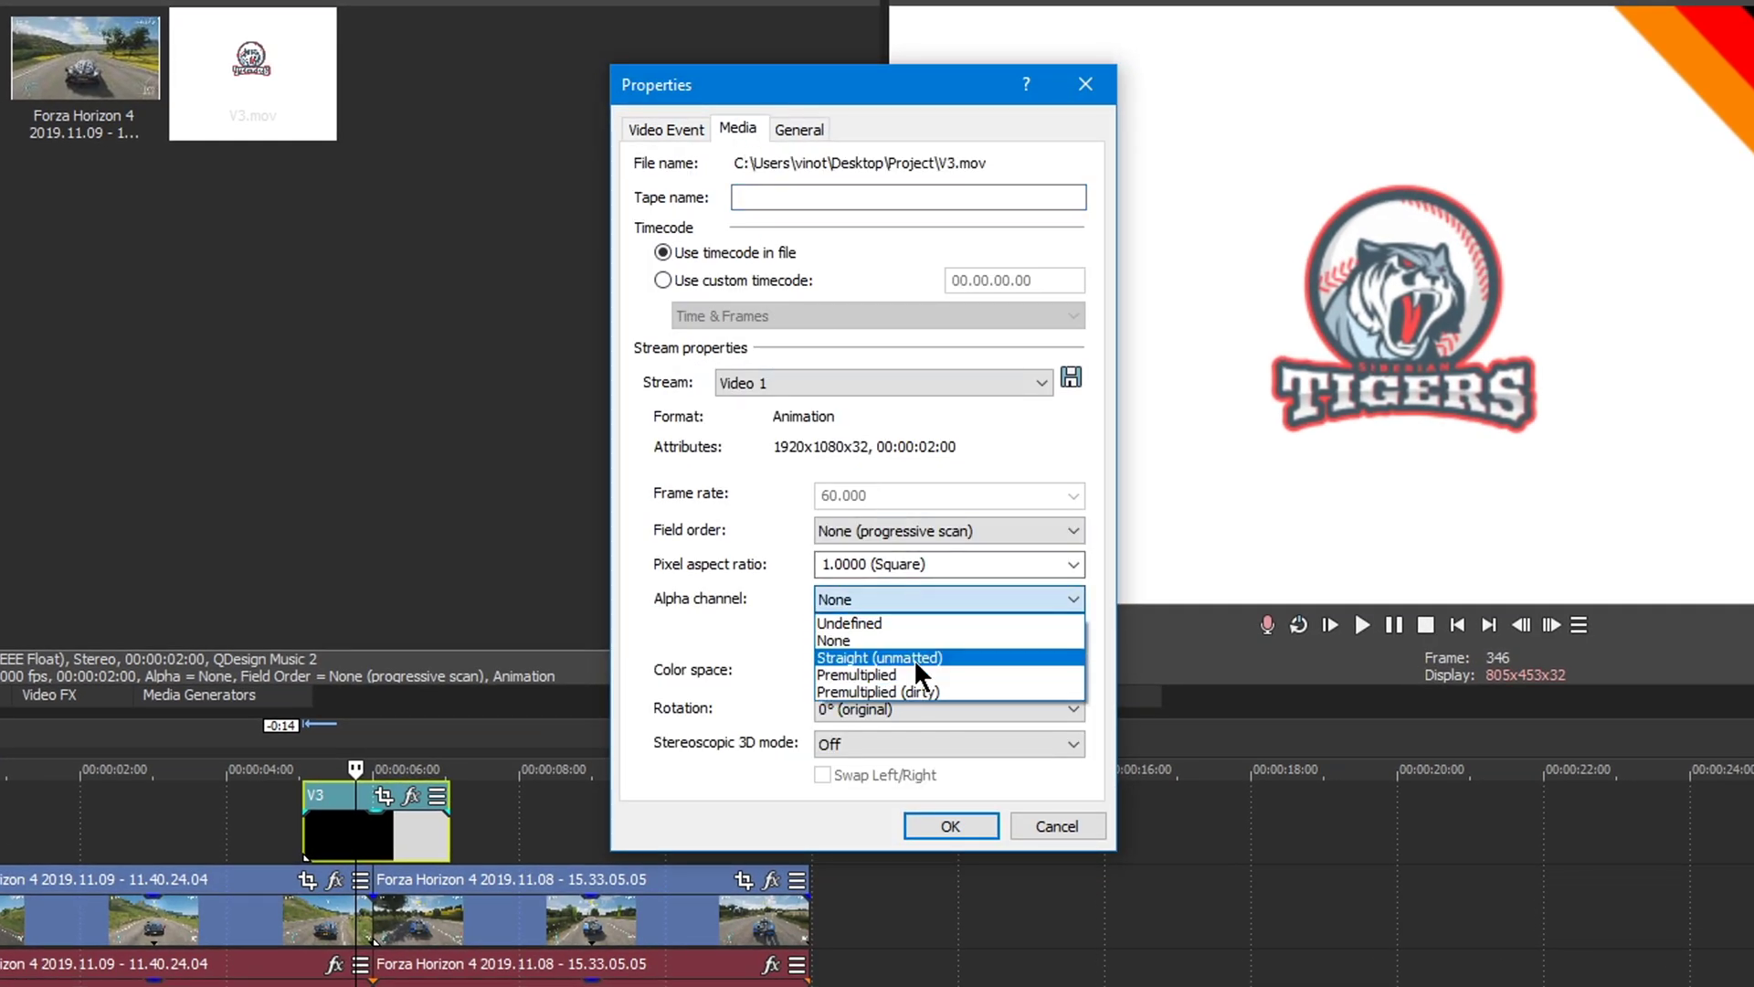
click(913, 658)
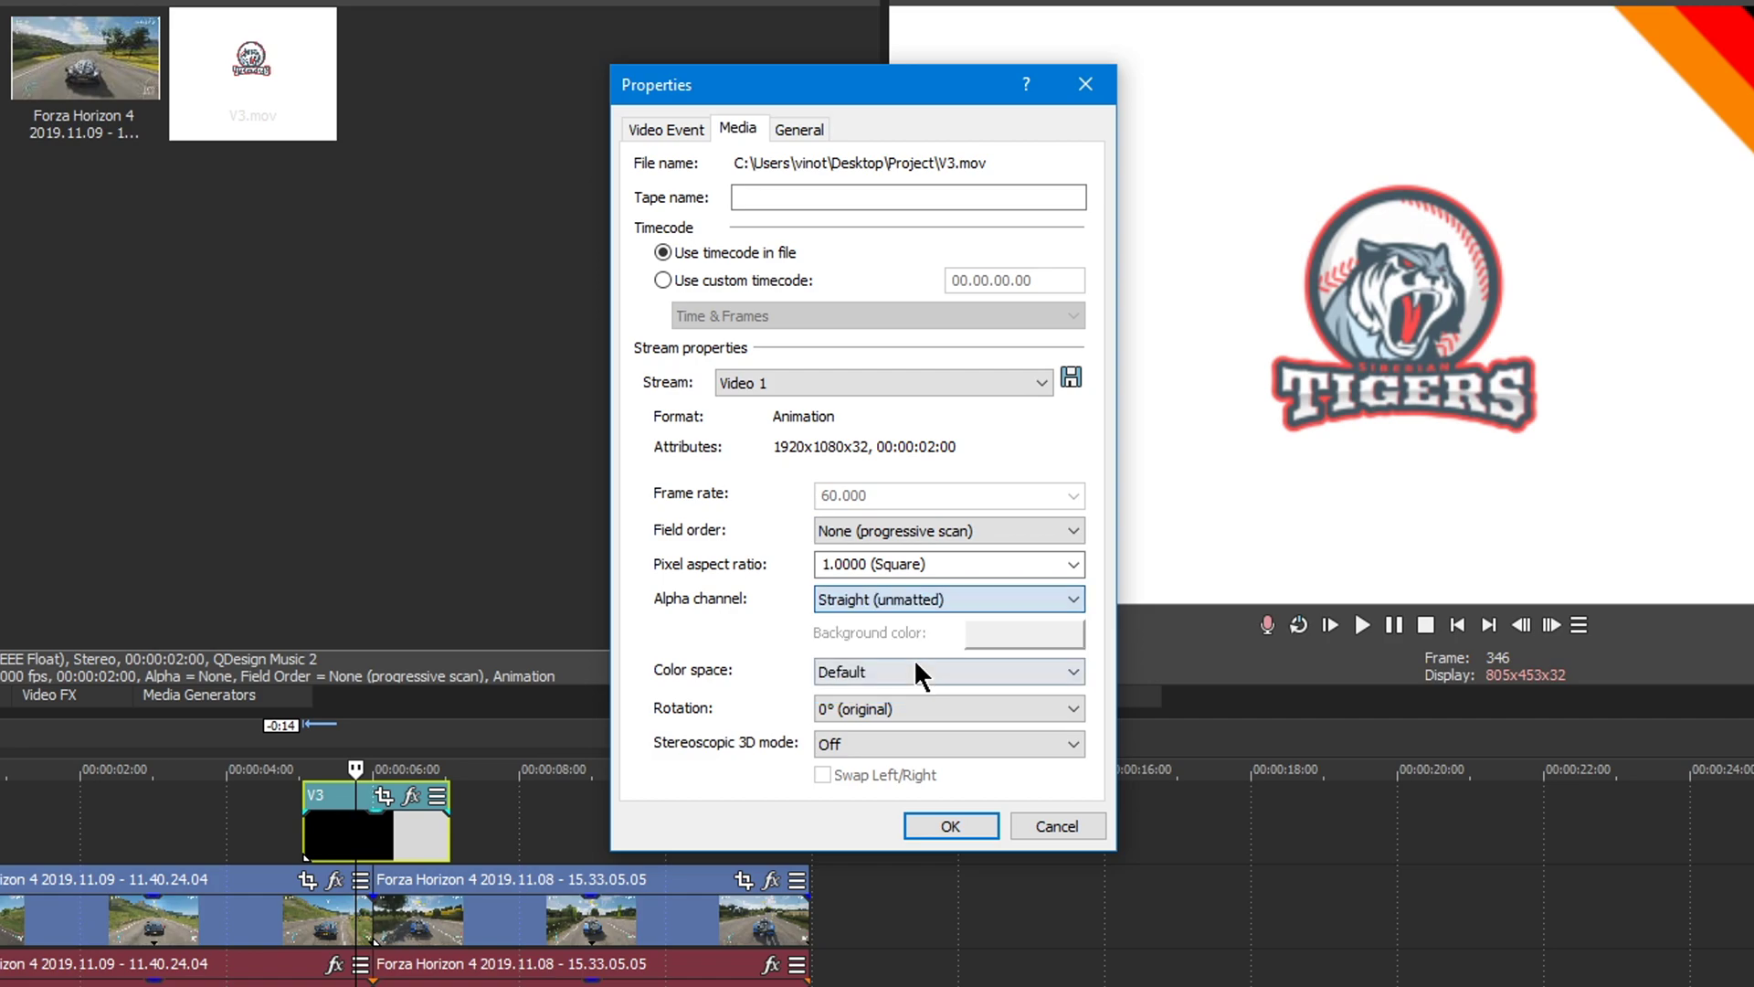
click(956, 823)
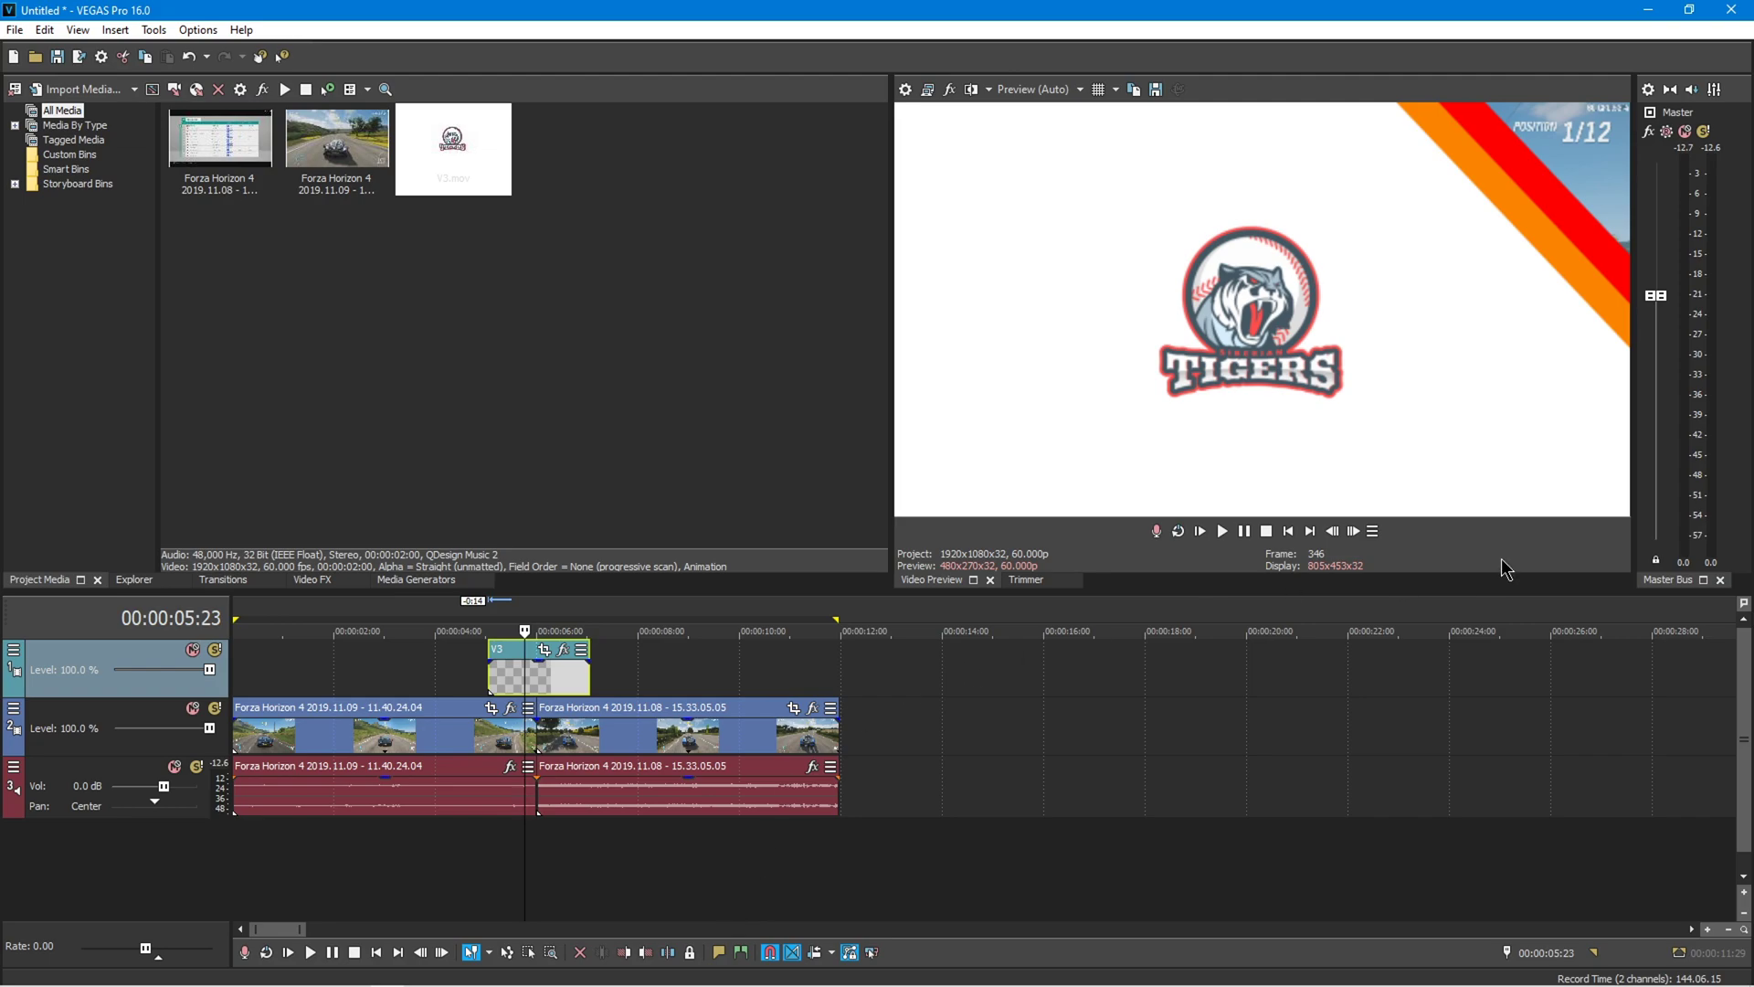
- Play the timeline from the start to preview the stinger transition over the two clips
click(1221, 531)
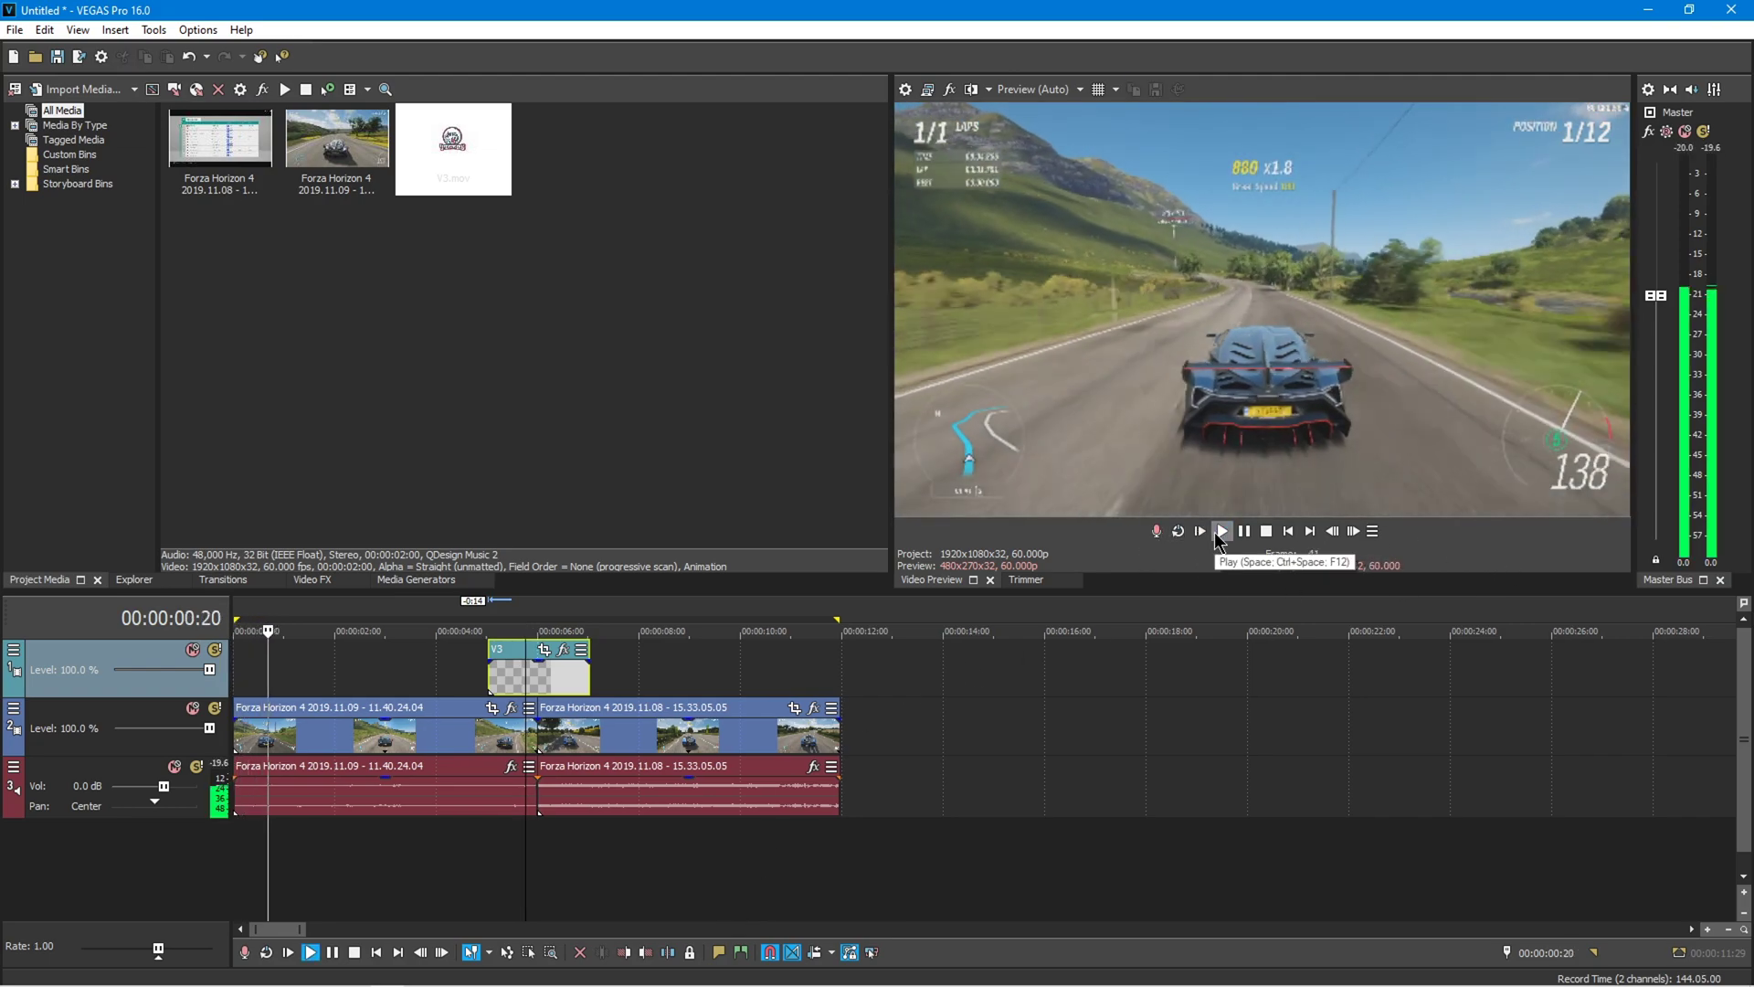